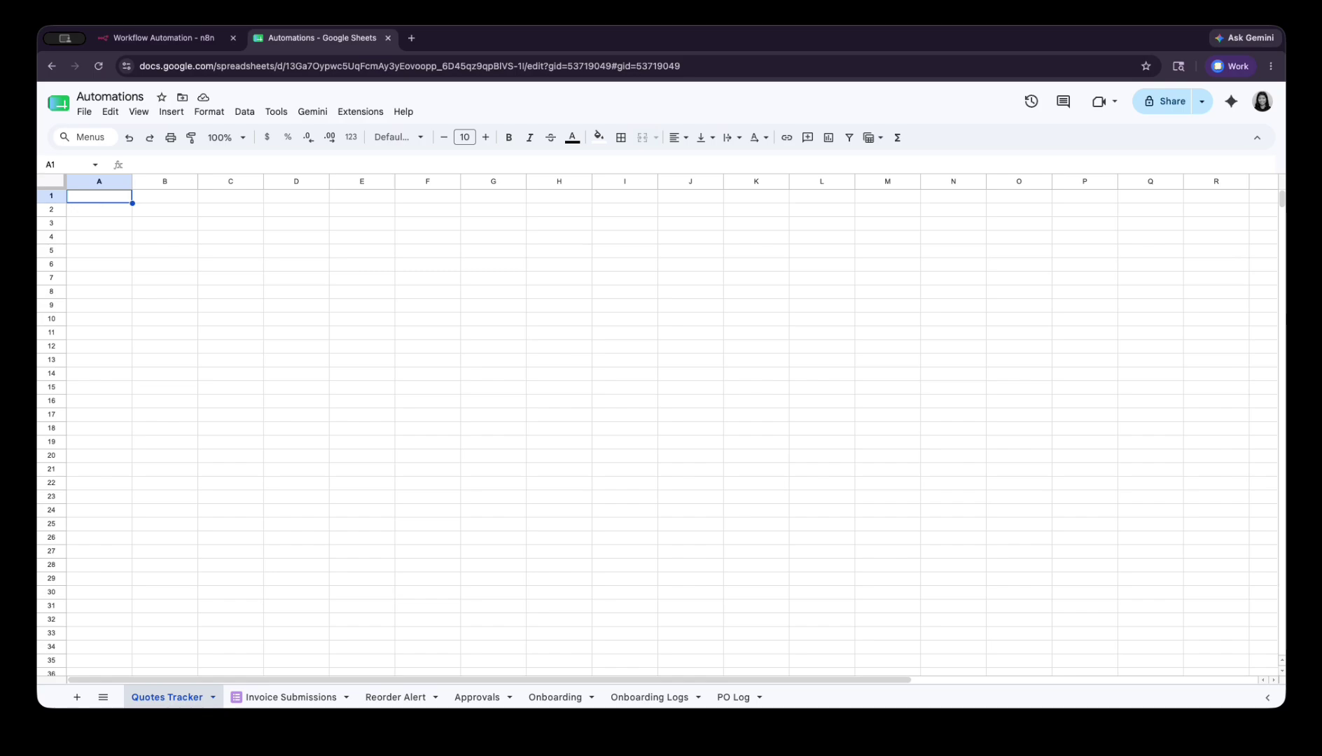
Enter the column headers Prospect Name, Prospect Email, Quote Number or Description, Date Sent and Status in cells A1 to E1
{"action": "type", "text": "Prospect Name"}
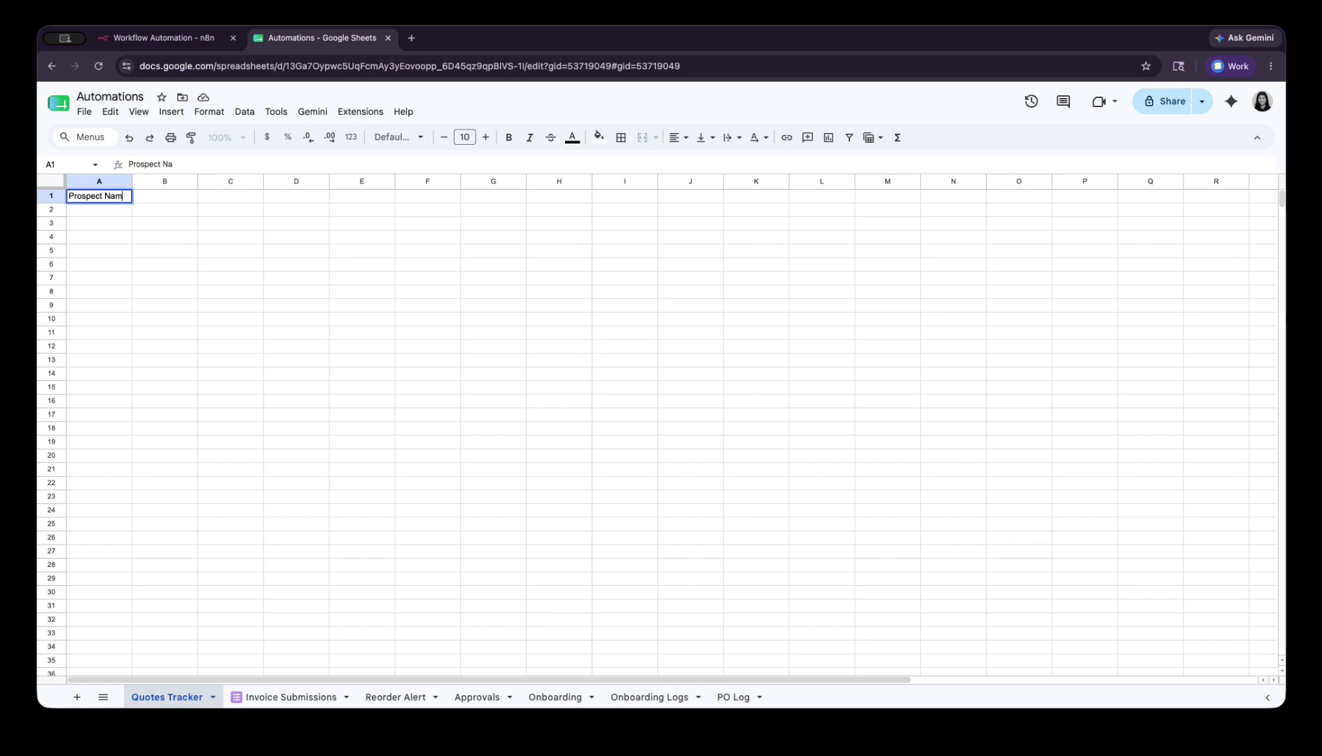
{"action": "key", "text": "Tab"}
{"action": "type", "text": "PRos"}
{"action": "key", "text": "BackSpace"}
{"action": "key", "text": "BackSpace"}
{"action": "key", "text": "BackSpace"}
{"action": "type", "text": "r"}
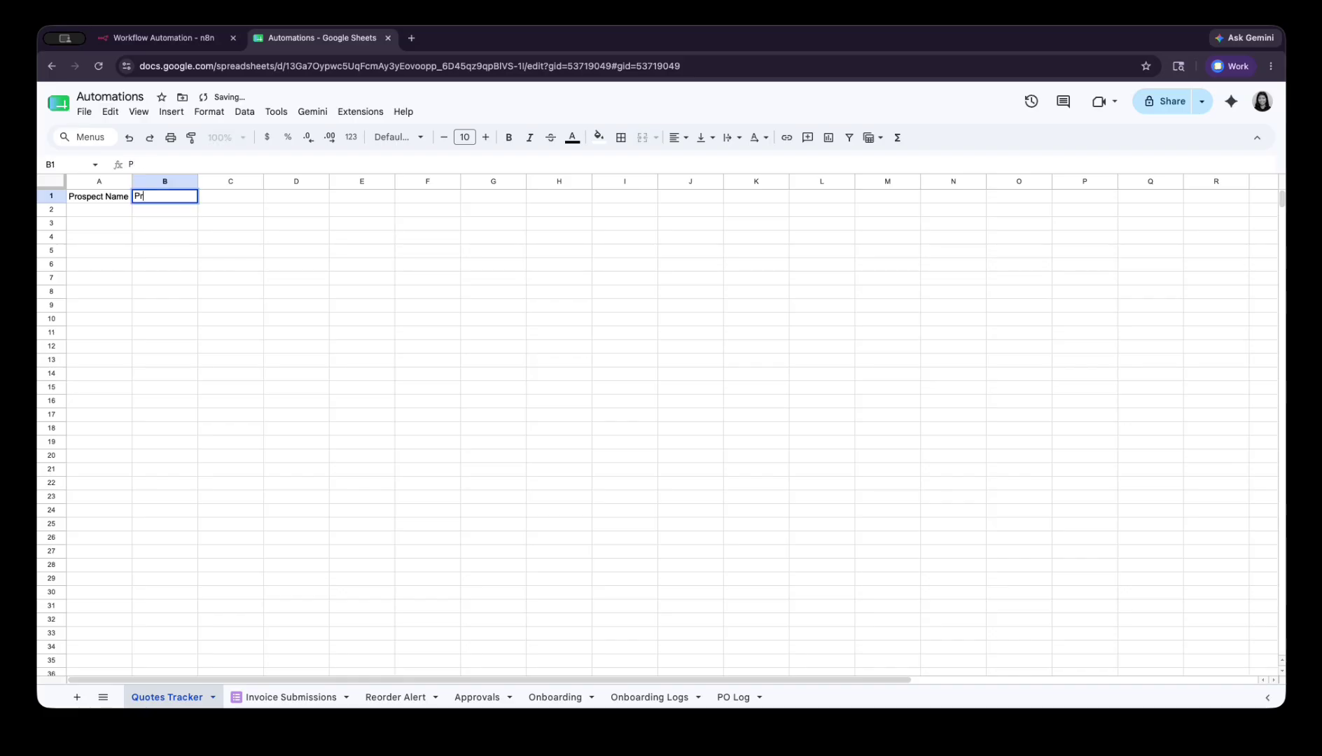
{"action": "type", "text": "ospect Email"}
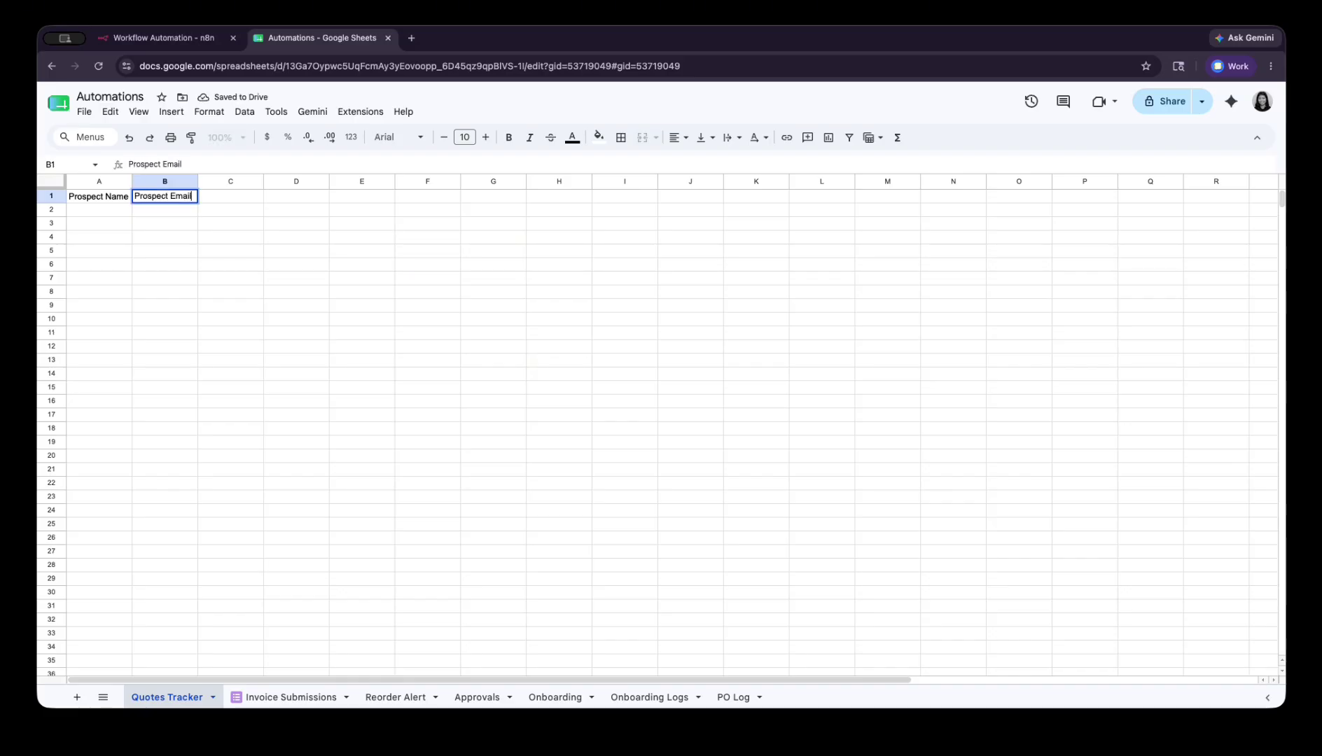
{"action": "key", "text": "Tab"}
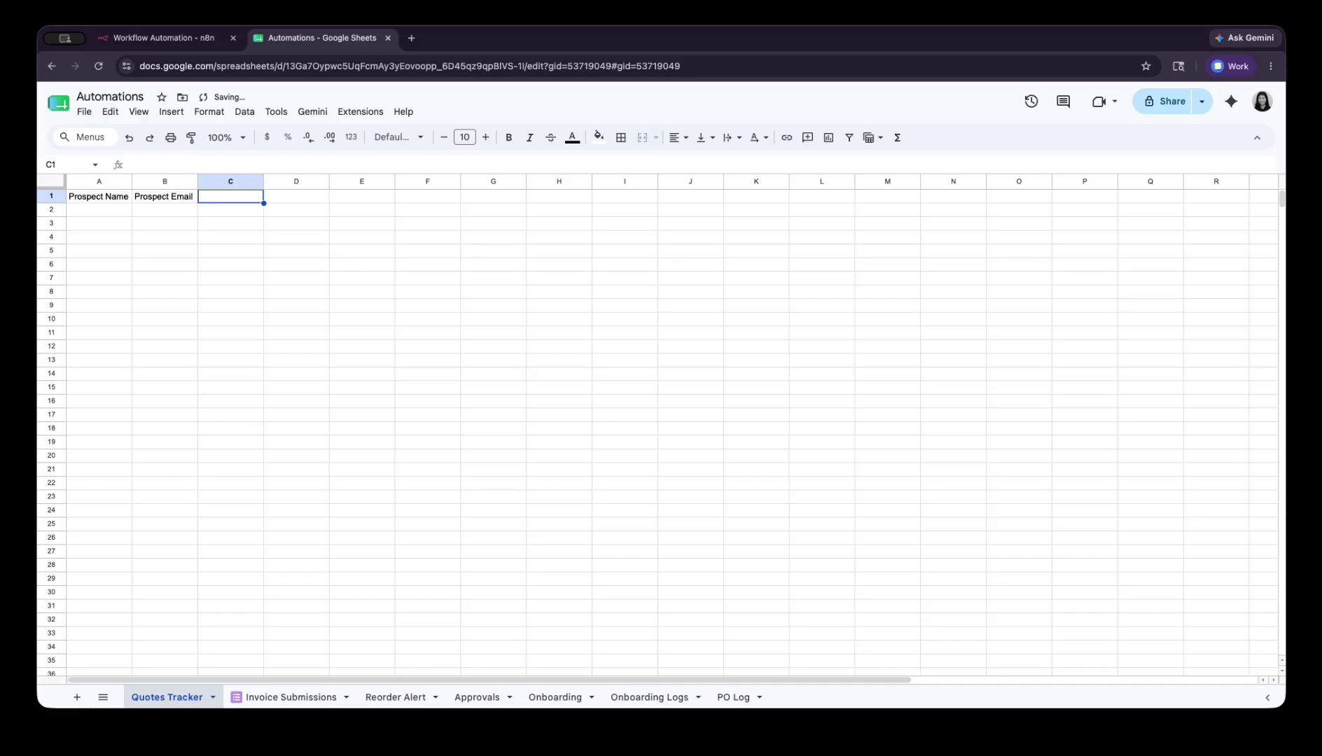
{"action": "type", "text": "Quote Number or Description"}
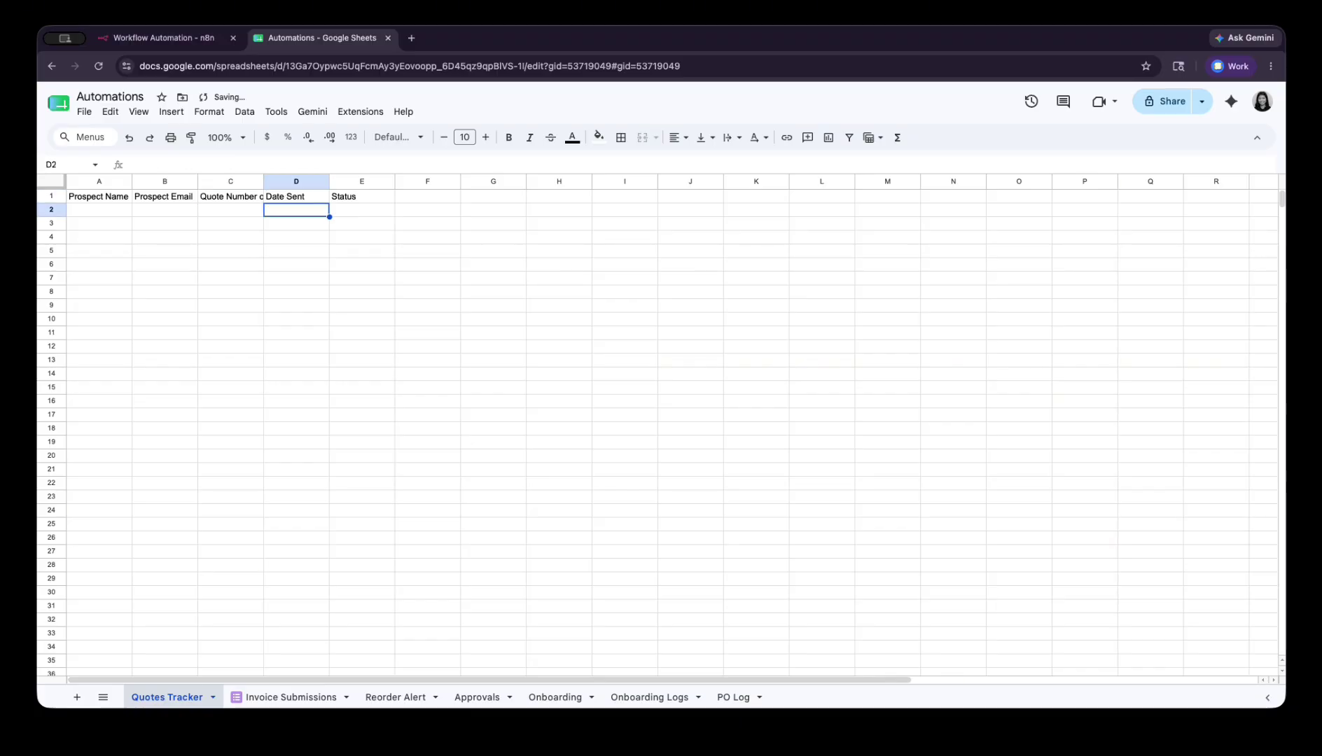
Add the column headers Quote Value, Product and Salesperson in cells F1 to H1
{"action": "key", "text": "Up"}
{"action": "key", "text": "Right"}
{"action": "key", "text": "Right"}
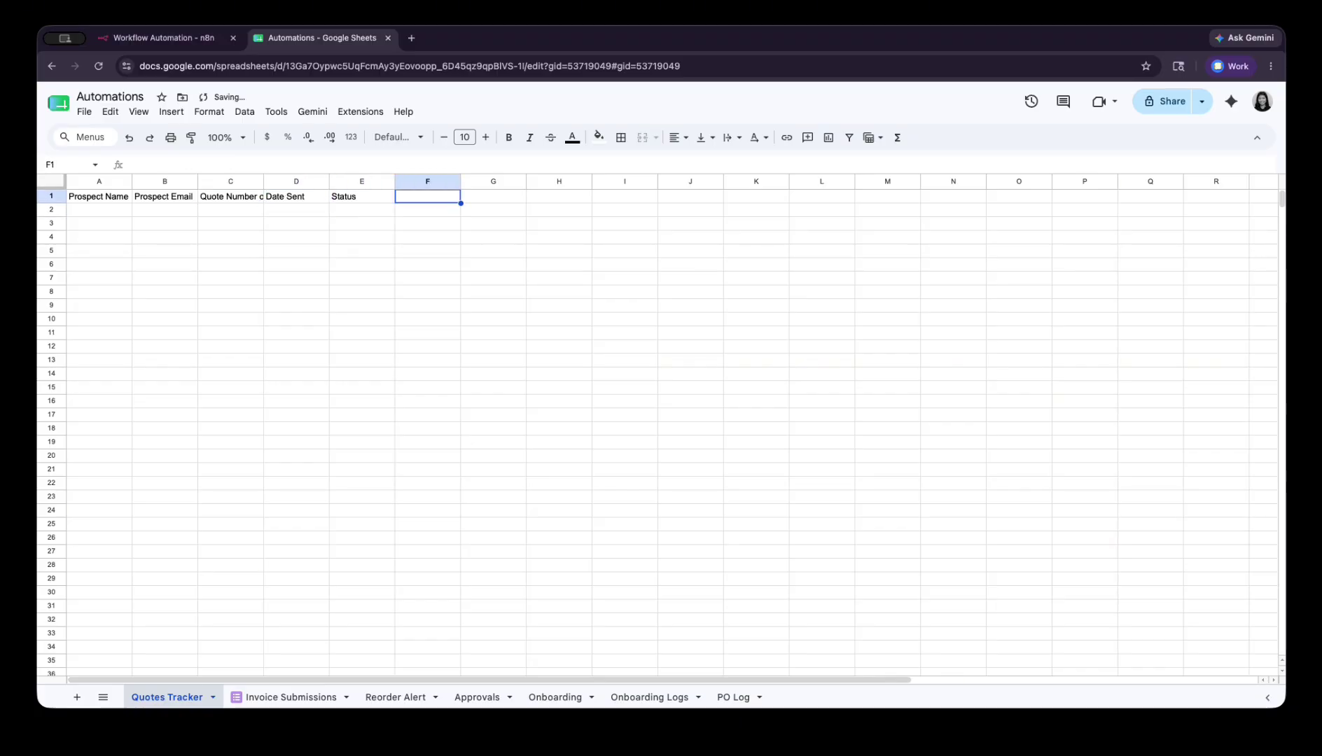
{"action": "type", "text": "Q"}
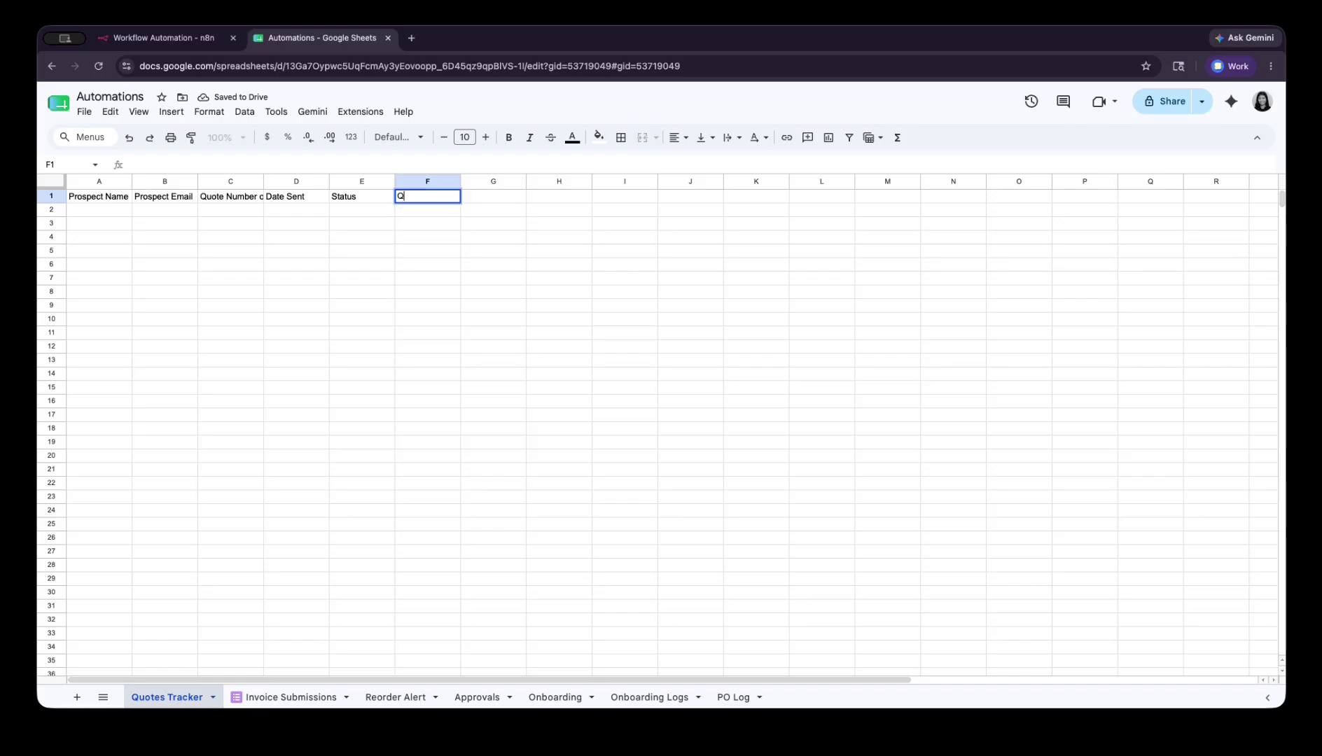
{"action": "type", "text": "uote Value"}
{"action": "key", "text": "Tab"}
{"action": "type", "text": "Product"}
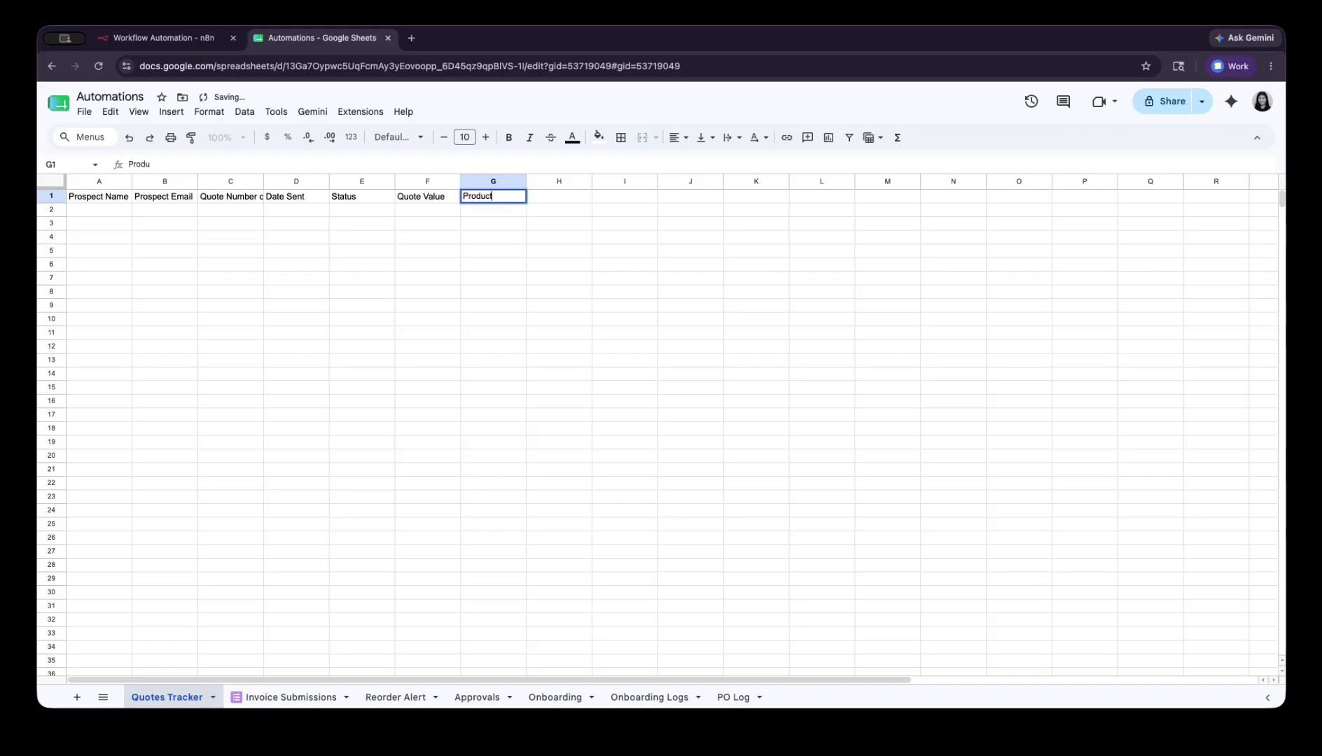
{"action": "key", "text": "Tab"}
{"action": "type", "text": "Salesperson"}
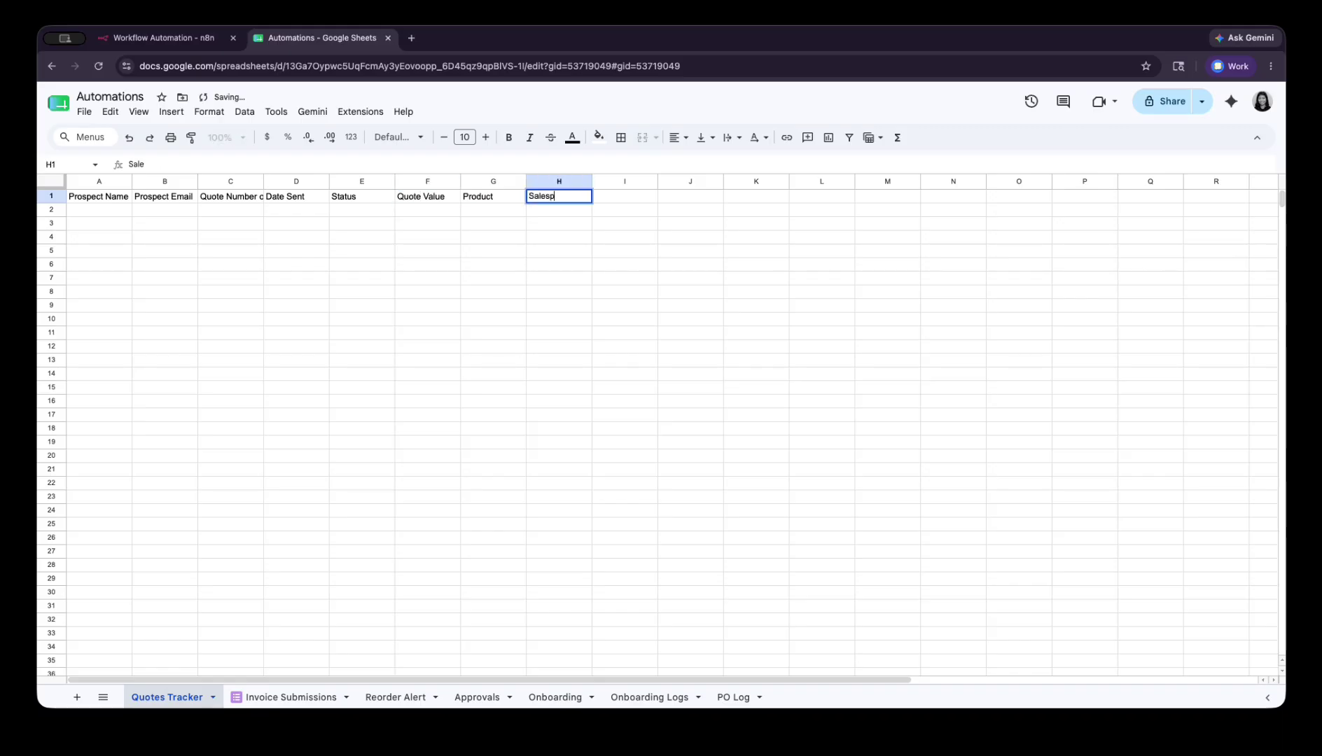
{"action": "key", "text": "Return"}
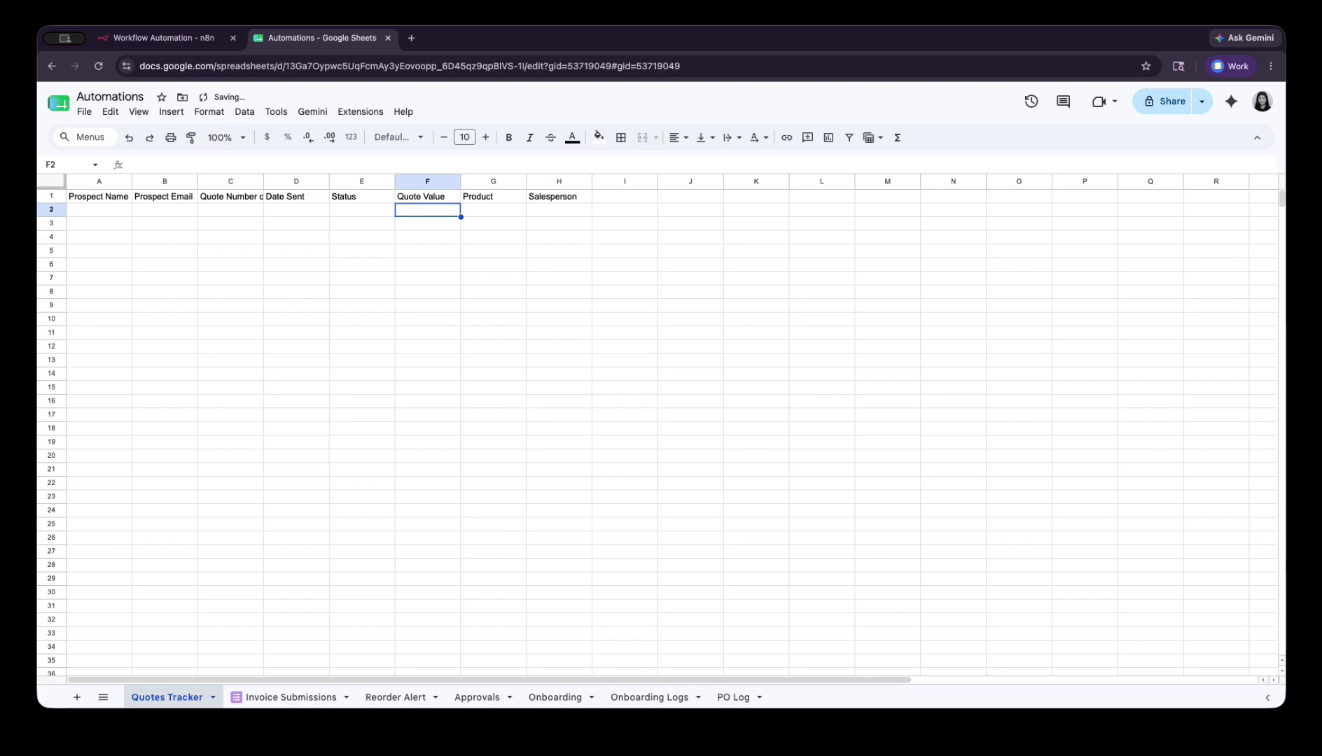
{"action": "key", "text": "Up"}
{"action": "key", "text": "Left"}
{"action": "key", "text": "super+shift+Left"}
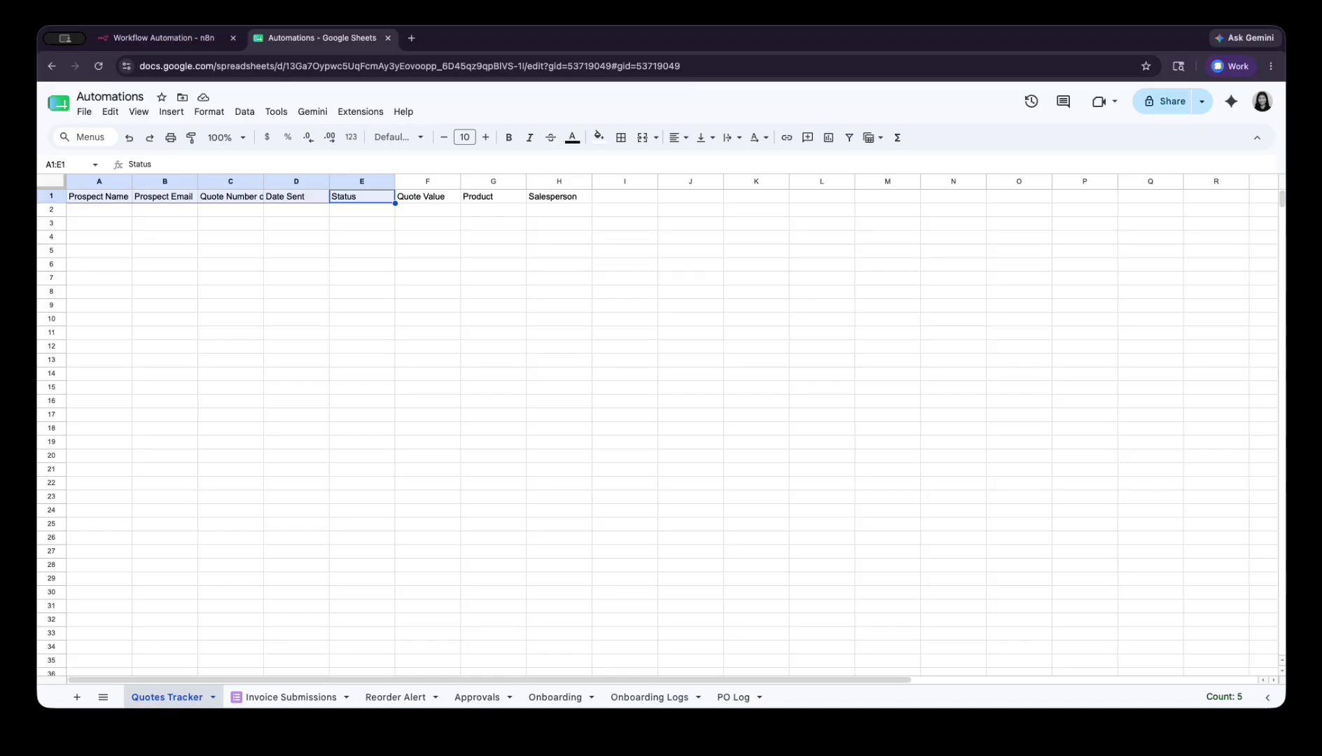
{"action": "key", "text": "Down"}
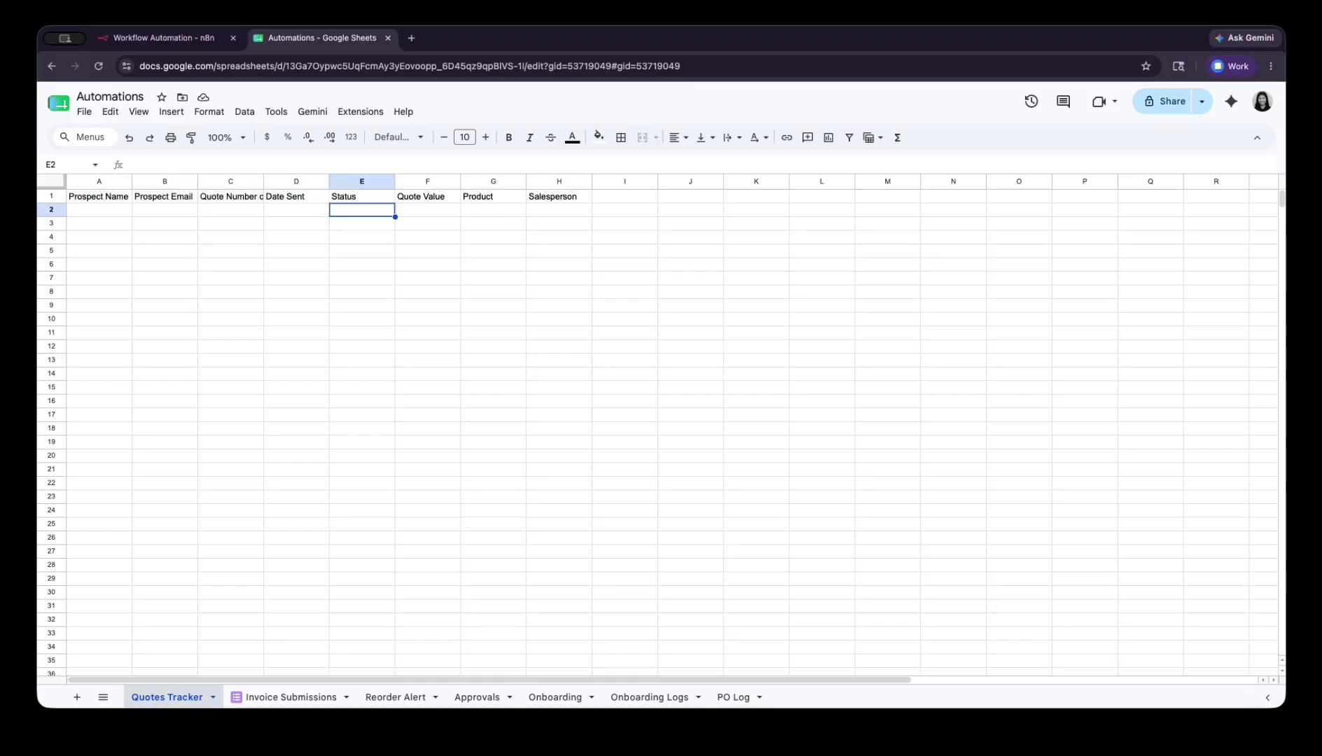
{"action": "key", "text": "Up"}
{"action": "key", "text": "Left"}
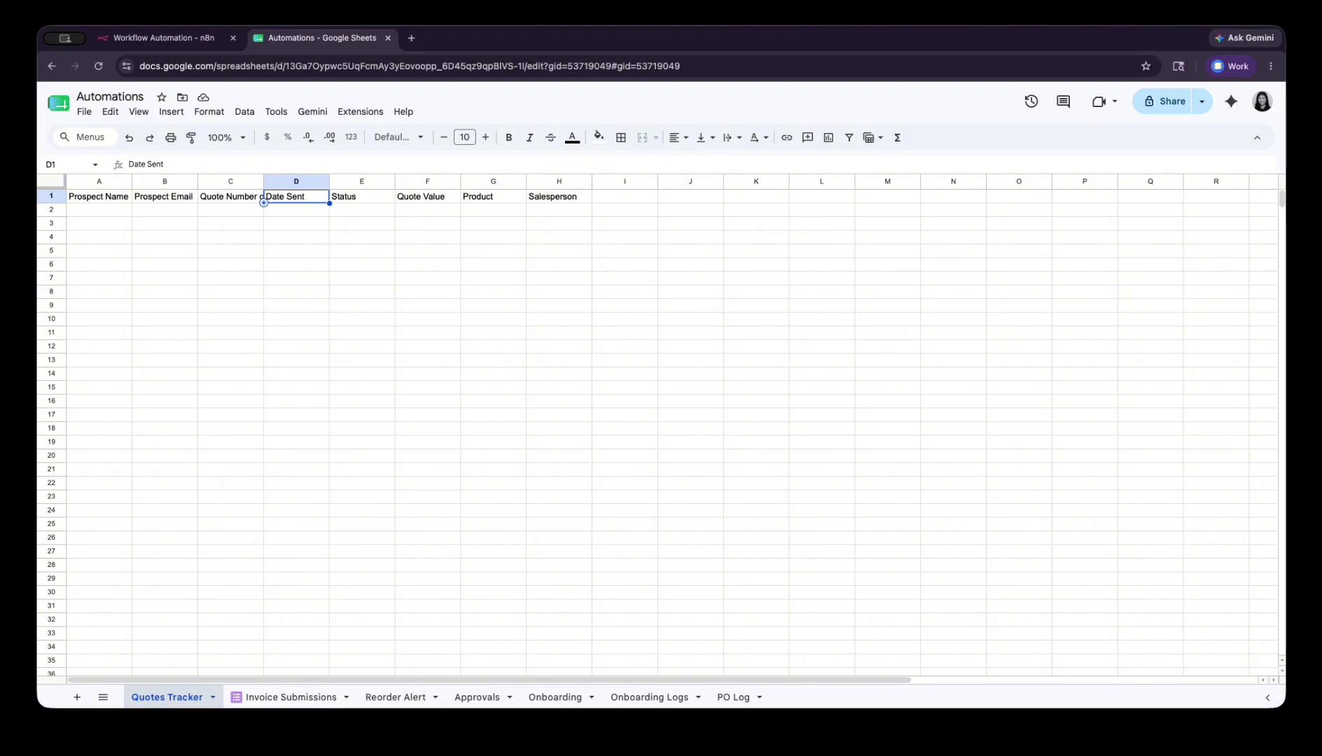
Switch to n8n and have its AI build a daily 8am workflow emailing blank-status Quotes Tracker prospects after 3 or 7 days, setting Status to "Follow-Up Sent"
{"action": "key", "text": "ctrl+shift+Tab"}
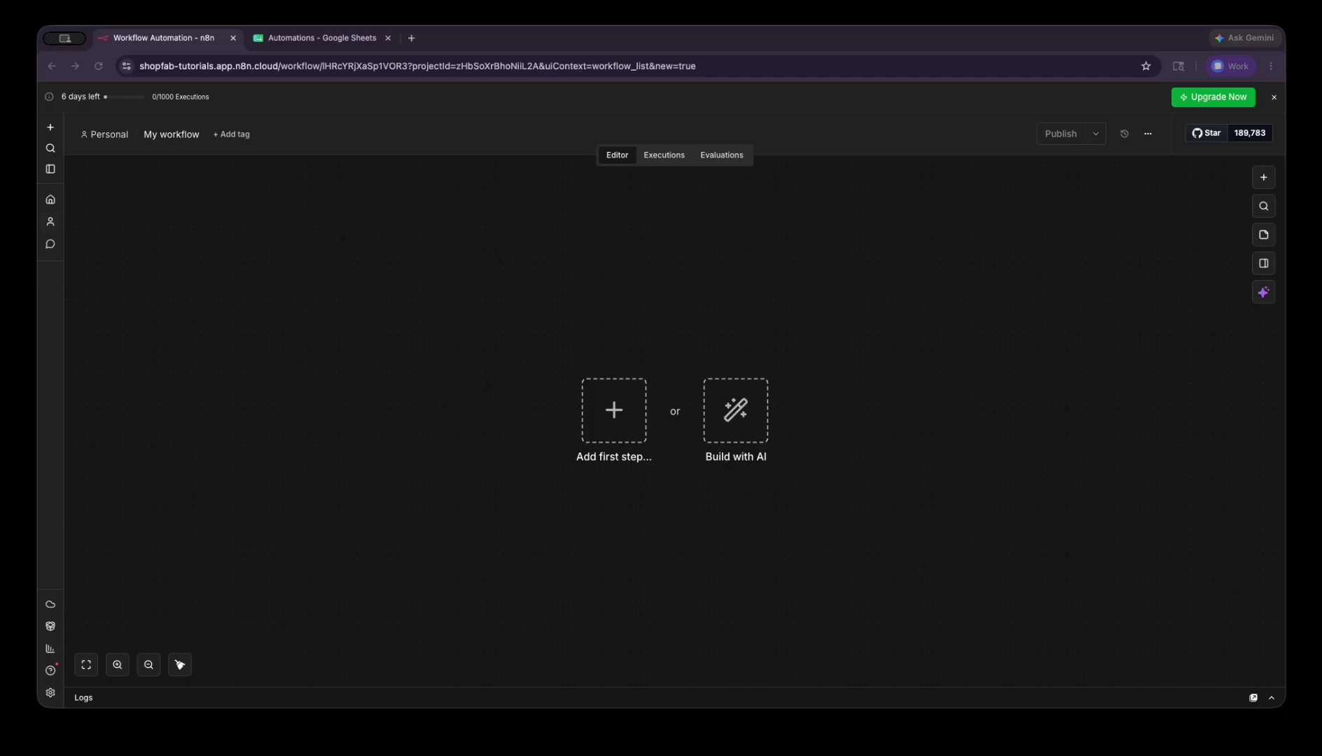
{"action": "left_click", "coordinate": [1017, 430]}
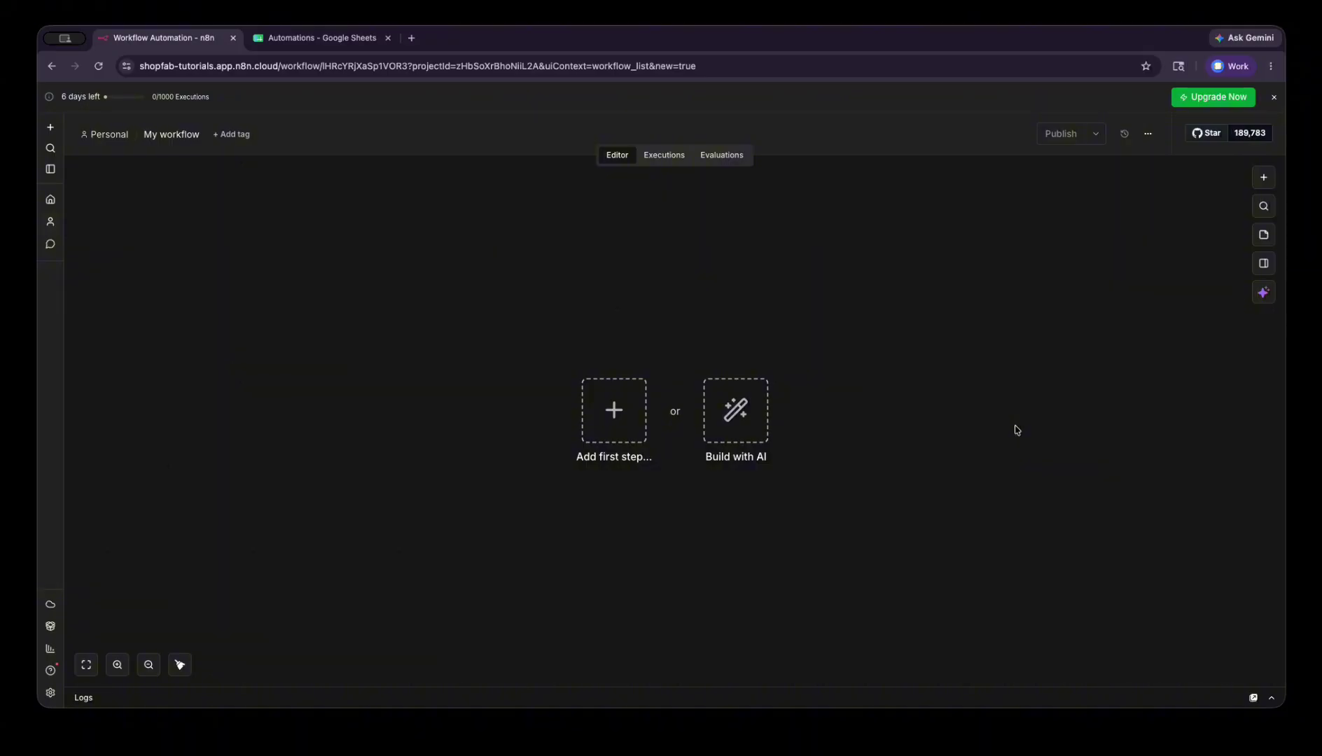
{"action": "left_click", "coordinate": [1264, 294]}
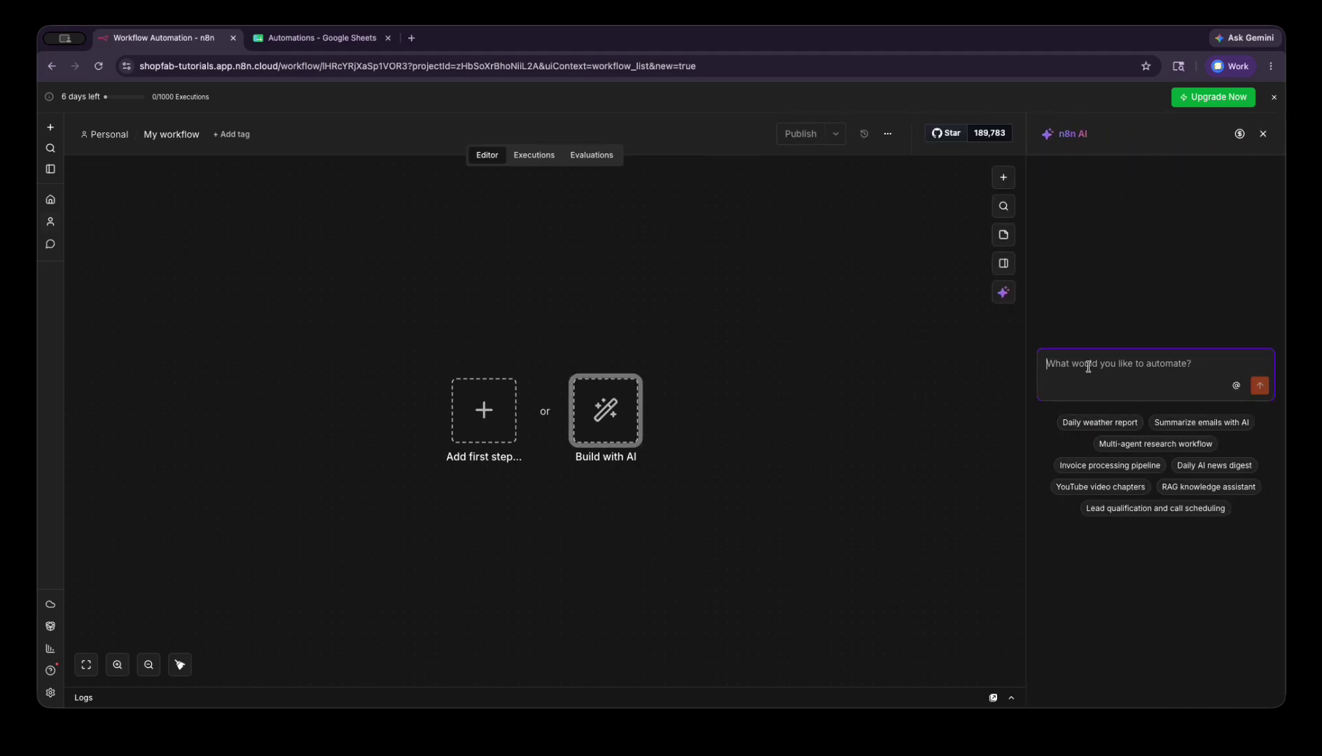
{"action": "key", "text": "super+Tab"}
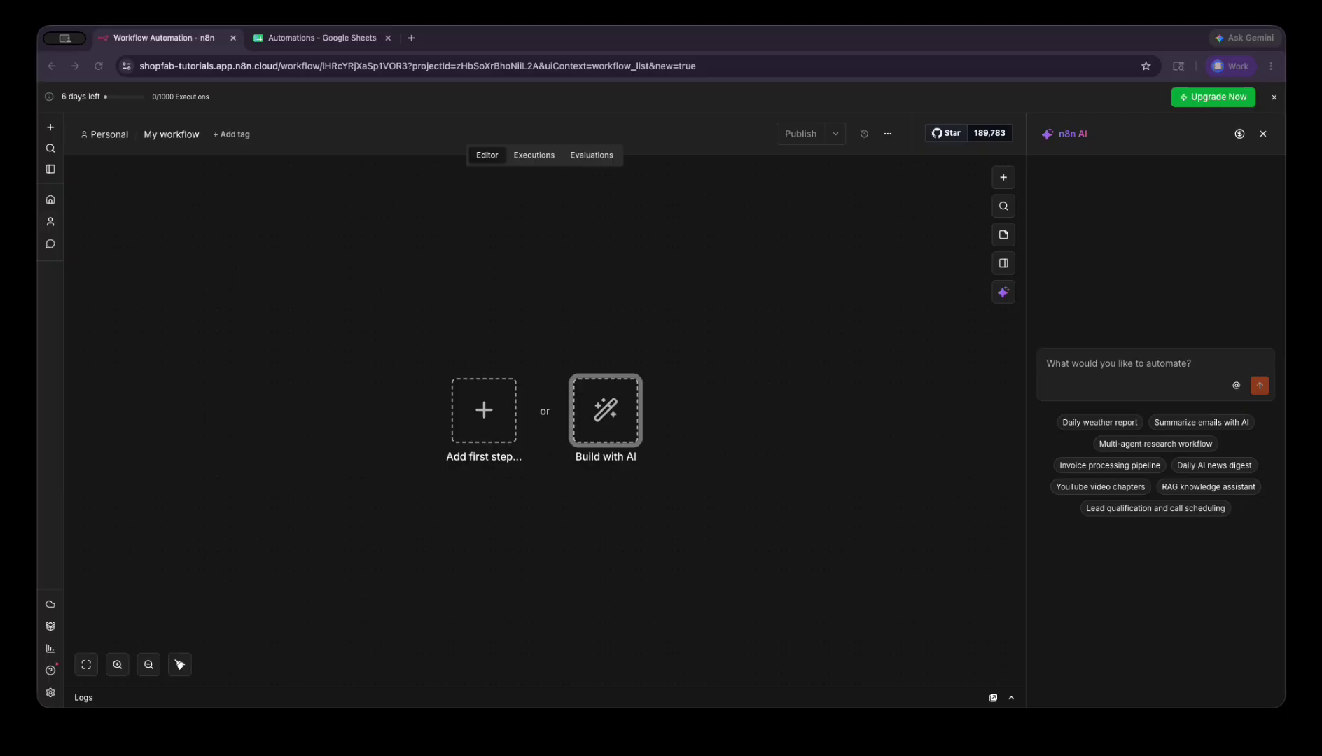
{"action": "left_click", "coordinate": [1110, 365]}
{"action": "type", "text": "Build a workflow that runs every day at 8am. Read all rows from a Google Sheet called Quotes Tracker. Find rows where the Date Sent column is exactly 3 or 7 days ago and the Status column is blank. For each matching row, send a follow-up email from Gmail to the address in the Prospect Email column. After sending each email, update the Status column in that row to \"Follow-Up Sent\"."}
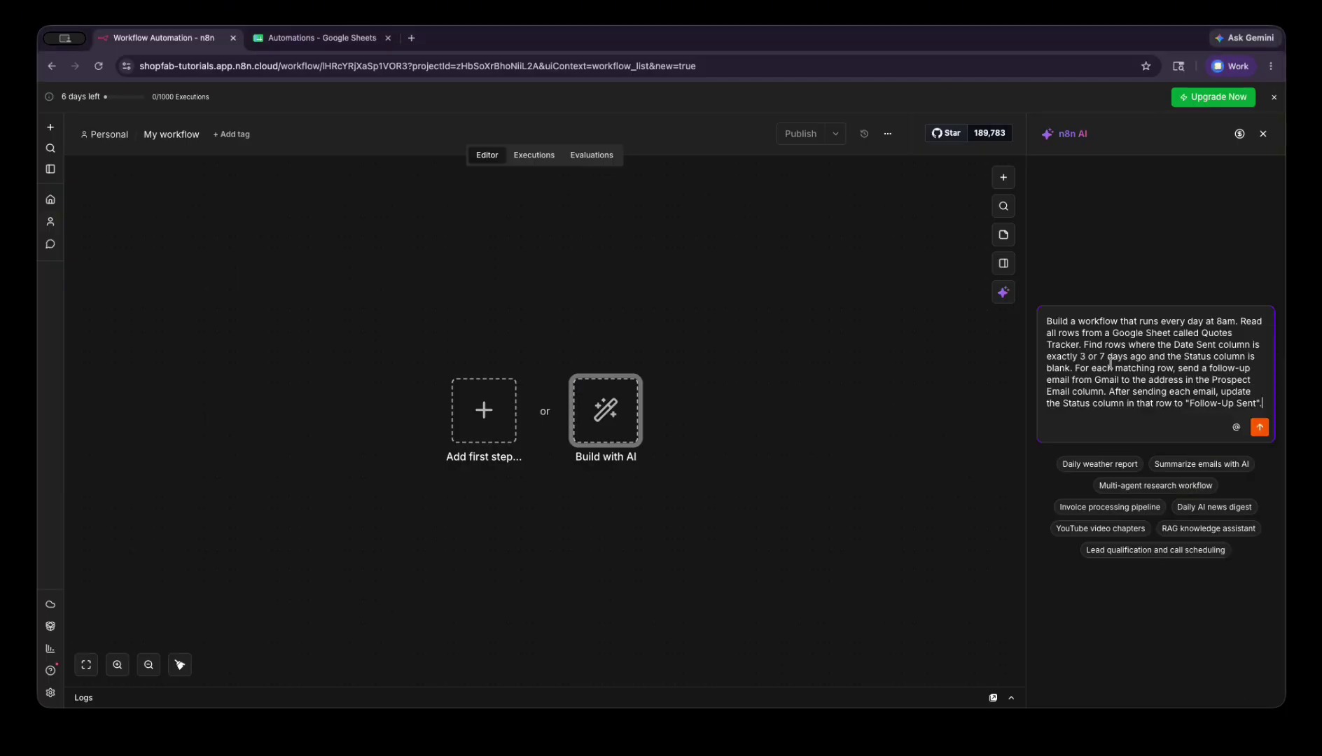
{"action": "left_click", "coordinate": [1260, 427]}
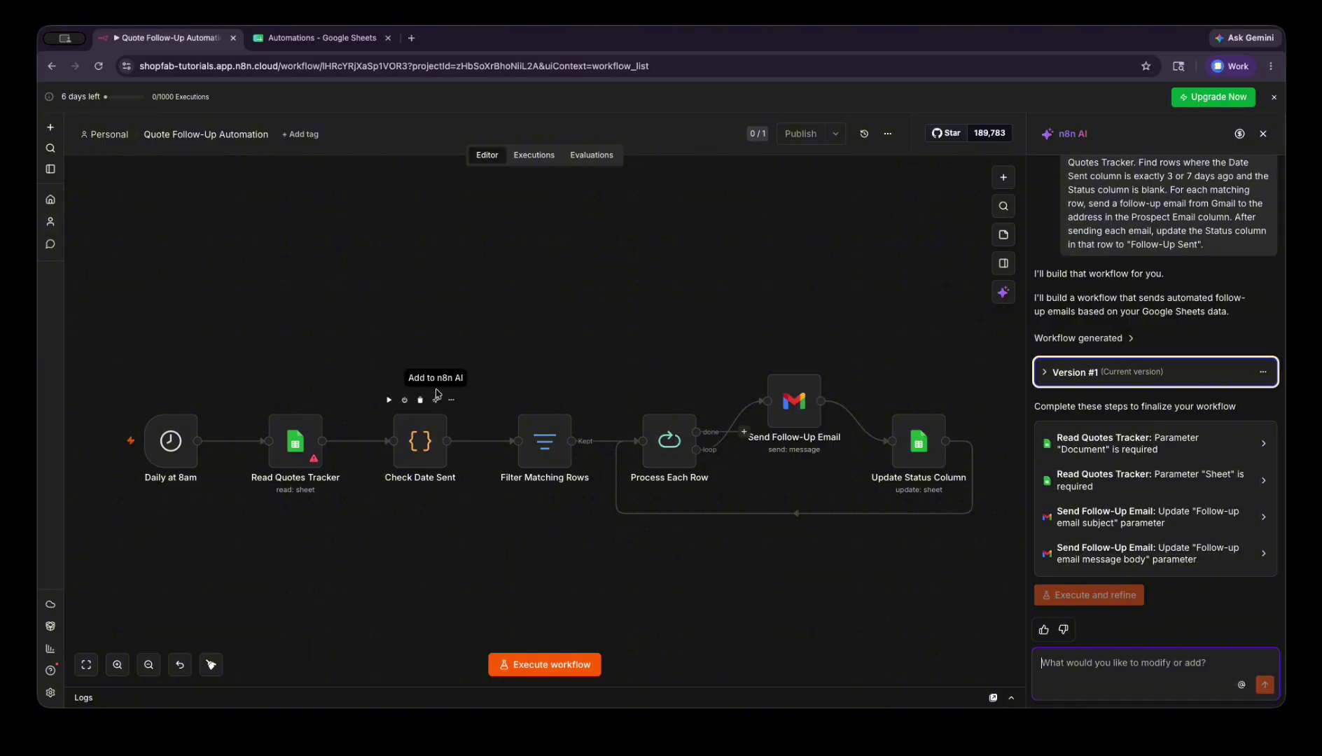
Review the generated workflow's nodes and check the schedule settings of the Daily at 8am trigger
{"action": "mouse_move", "coordinate": [524, 462]}
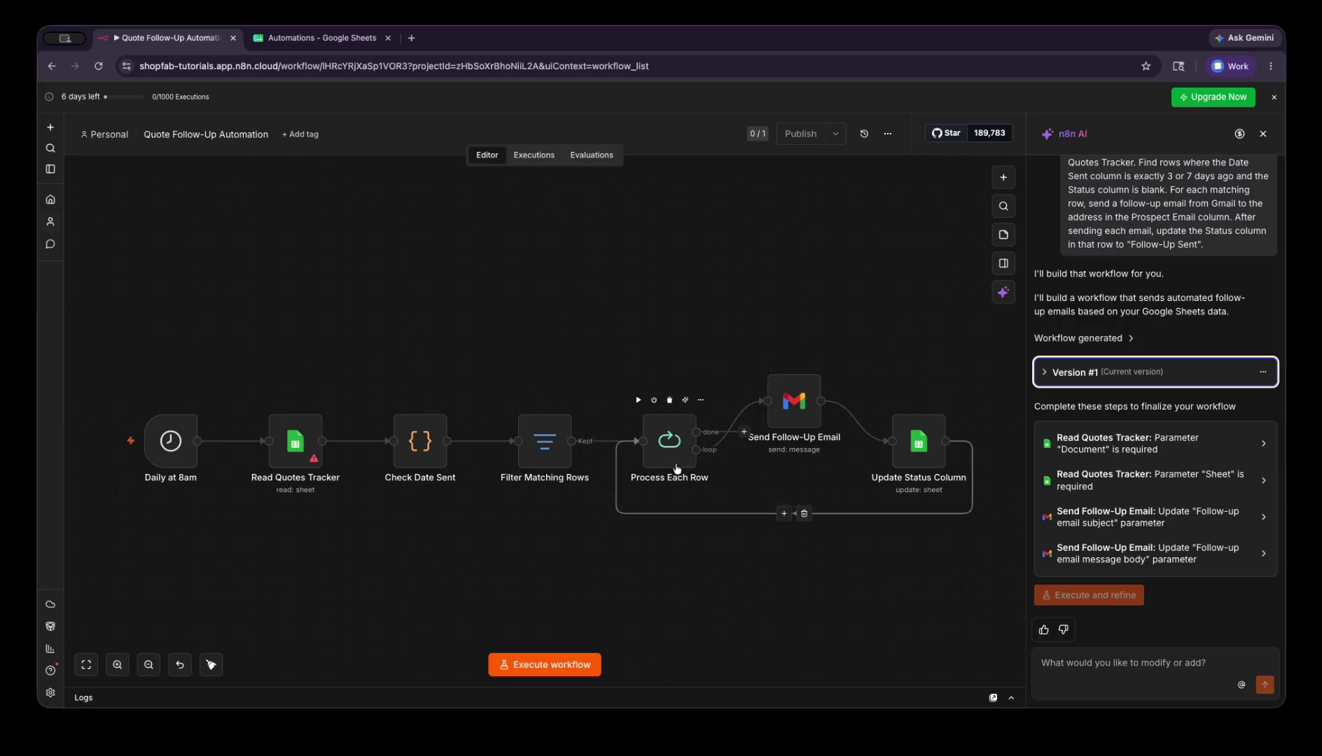
{"action": "mouse_move", "coordinate": [800, 404]}
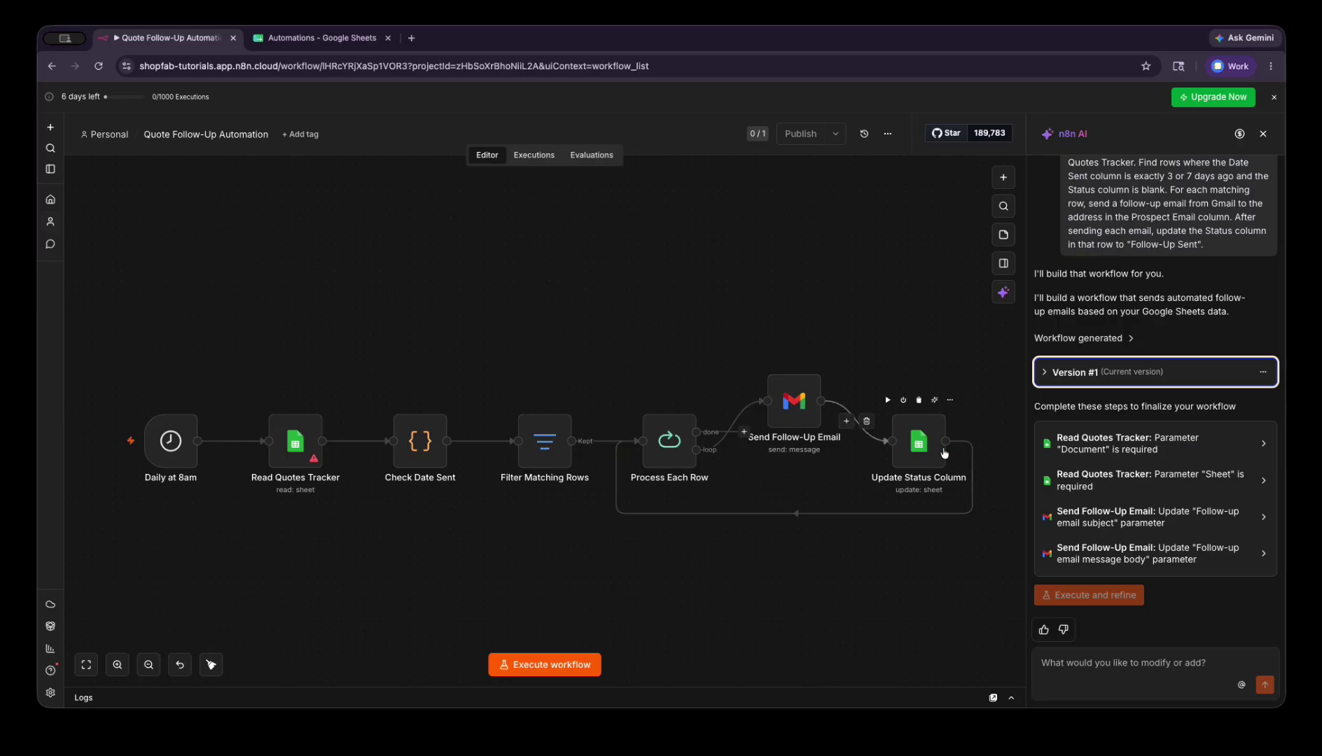
{"action": "mouse_move", "coordinate": [926, 453]}
{"action": "mouse_move", "coordinate": [891, 518]}
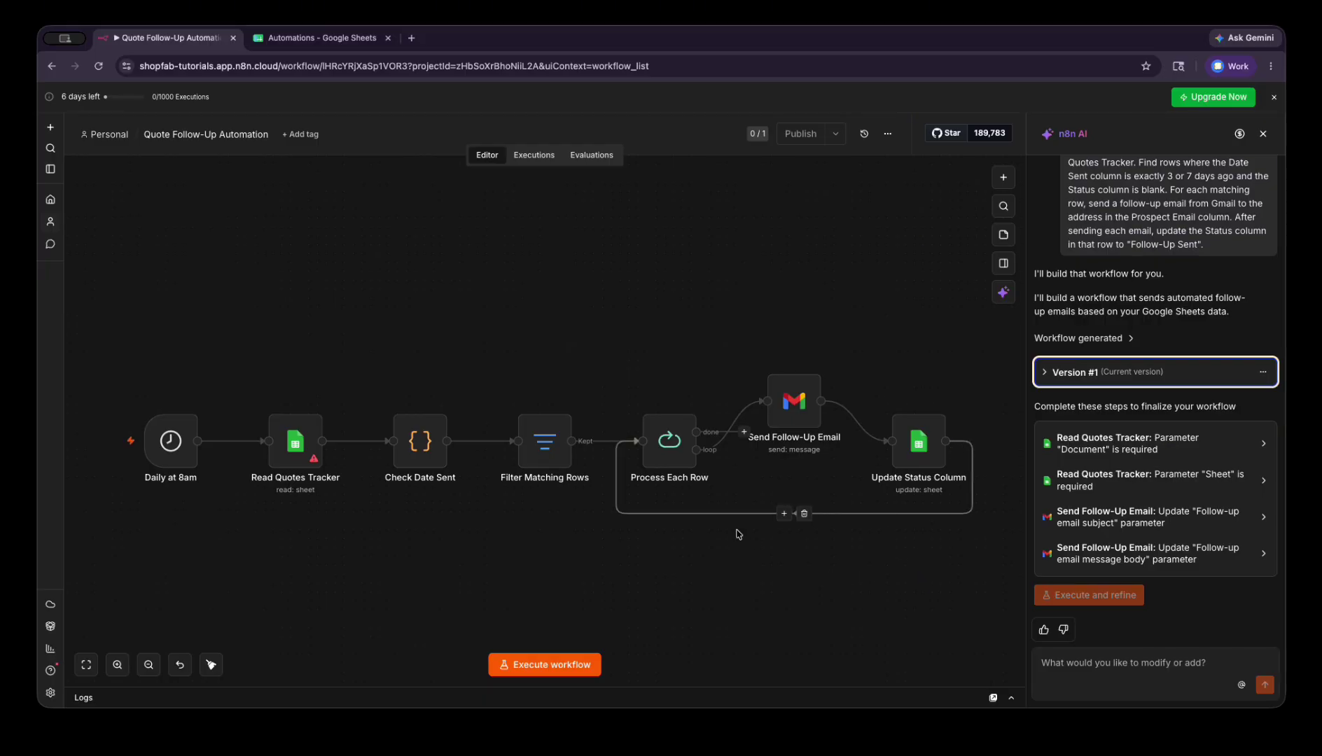
{"action": "left_click", "coordinate": [294, 452]}
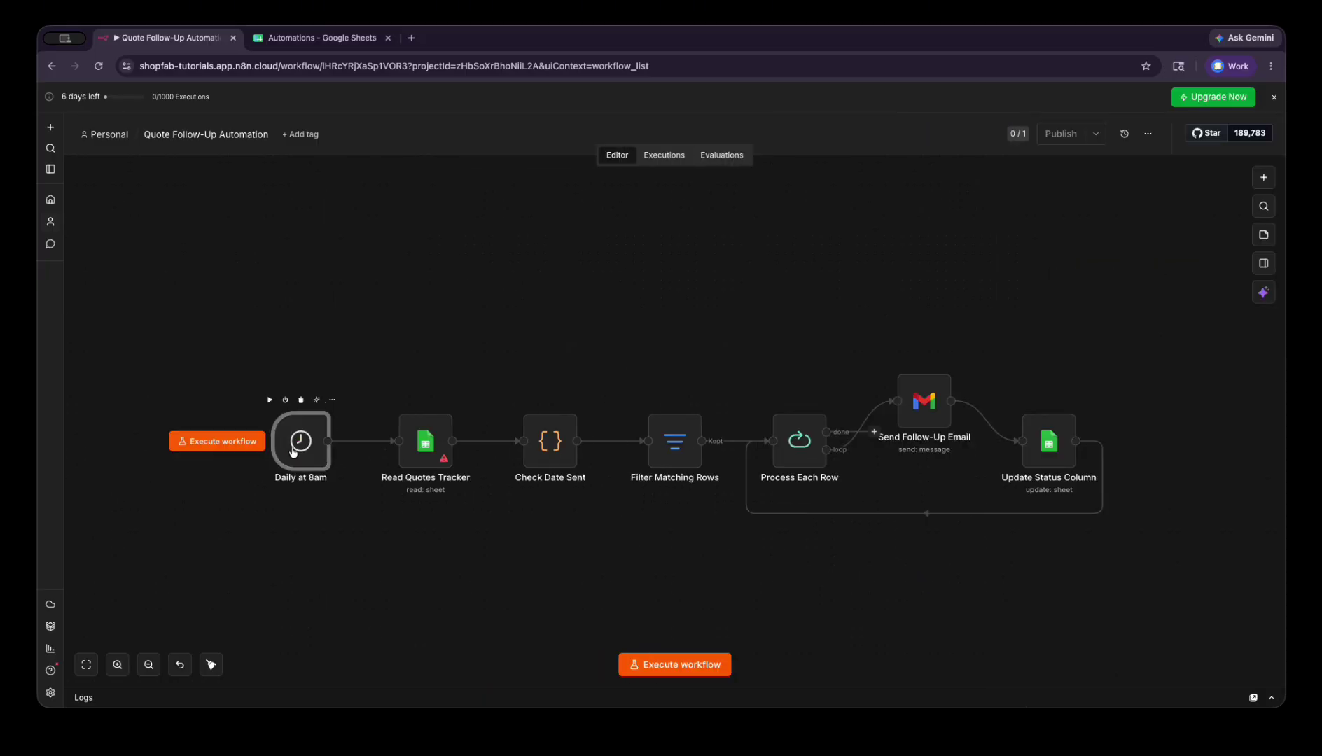
{"action": "double_click", "coordinate": [294, 452]}
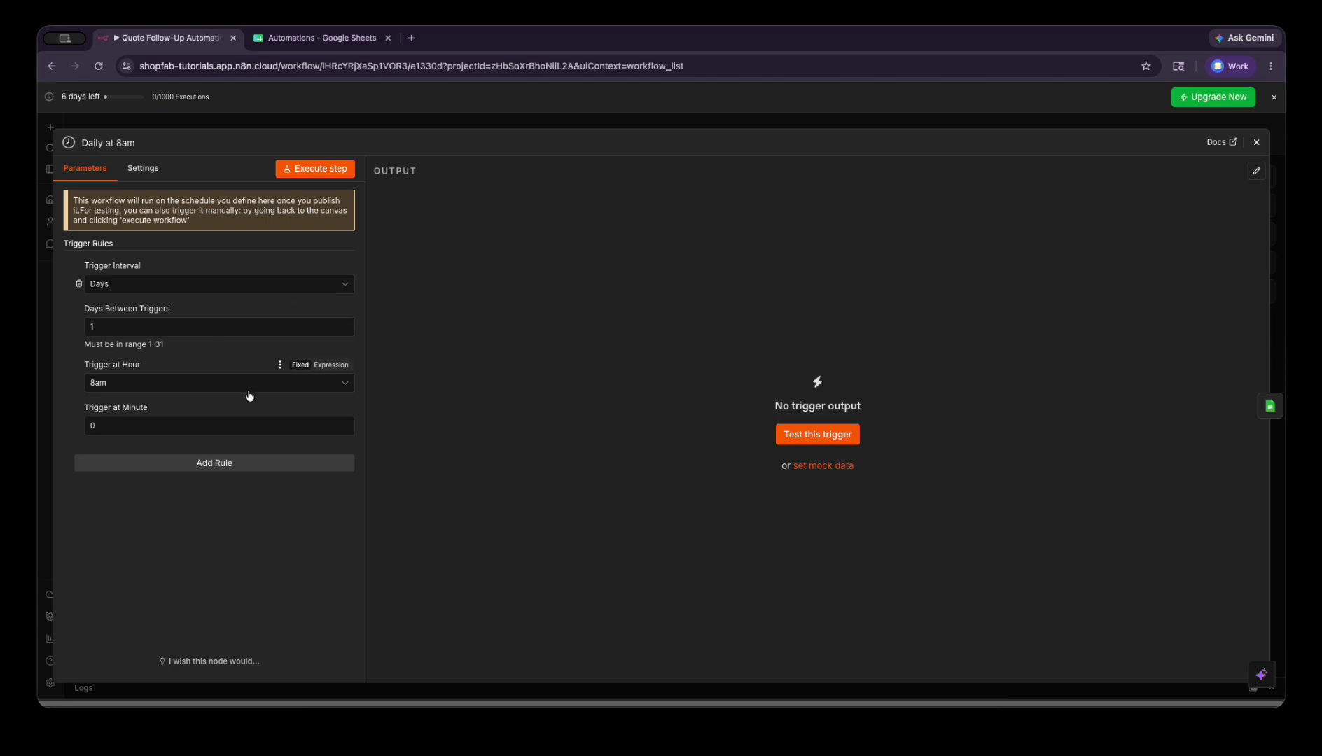
{"action": "key", "text": "Escape"}
Open the Read Quotes Tracker node and look through its available operations, keeping Get Row(s)
{"action": "double_click", "coordinate": [424, 440]}
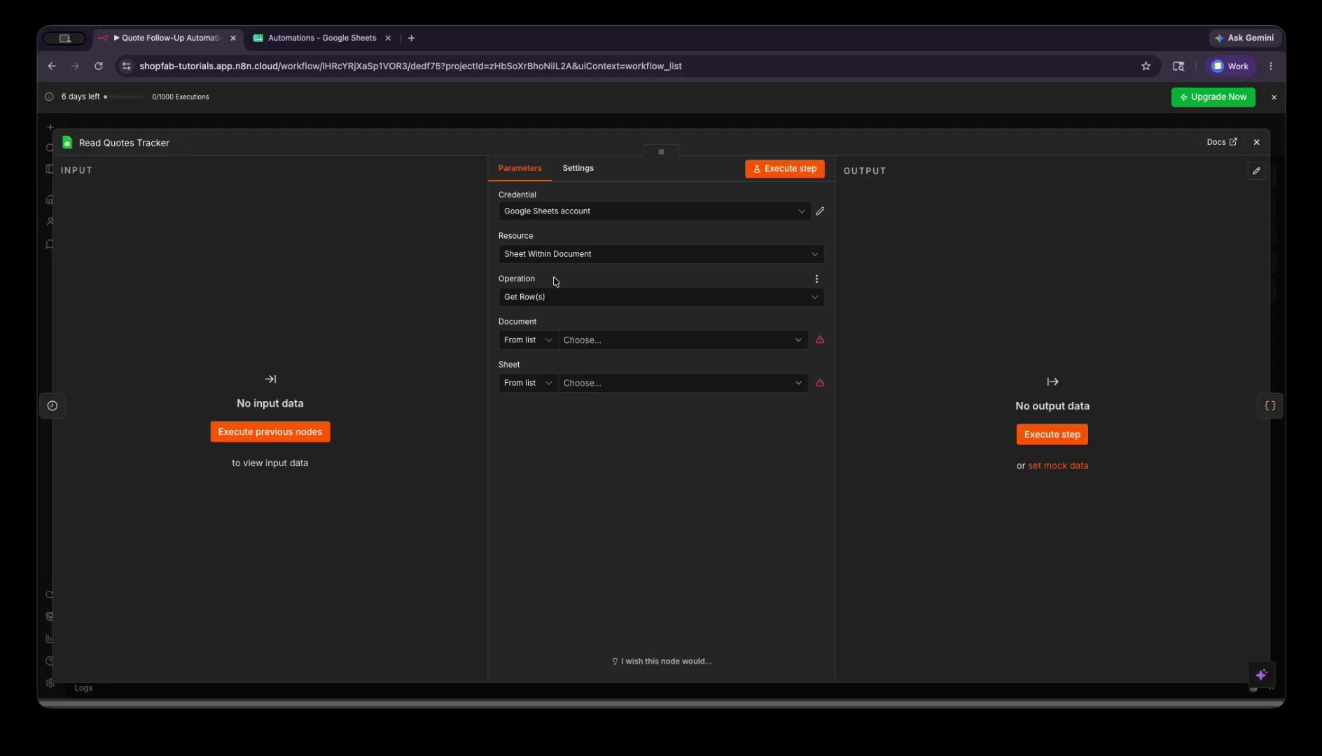
{"action": "left_click", "coordinate": [564, 297]}
{"action": "scroll", "coordinate": [610, 407], "scroll_direction": "down", "scroll_amount": 2}
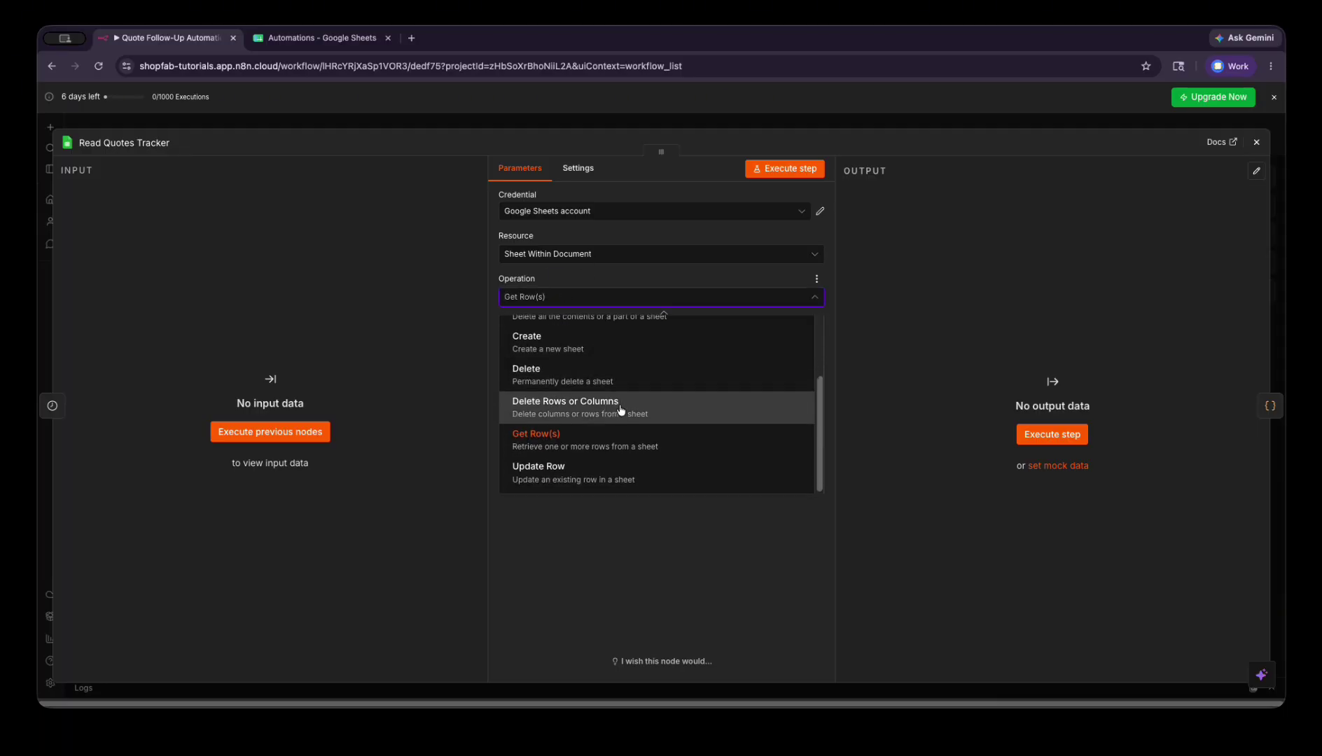
{"action": "scroll", "coordinate": [691, 408], "scroll_direction": "up", "scroll_amount": 1}
{"action": "scroll", "coordinate": [691, 378], "scroll_direction": "down", "scroll_amount": 1}
{"action": "left_click", "coordinate": [653, 540]}
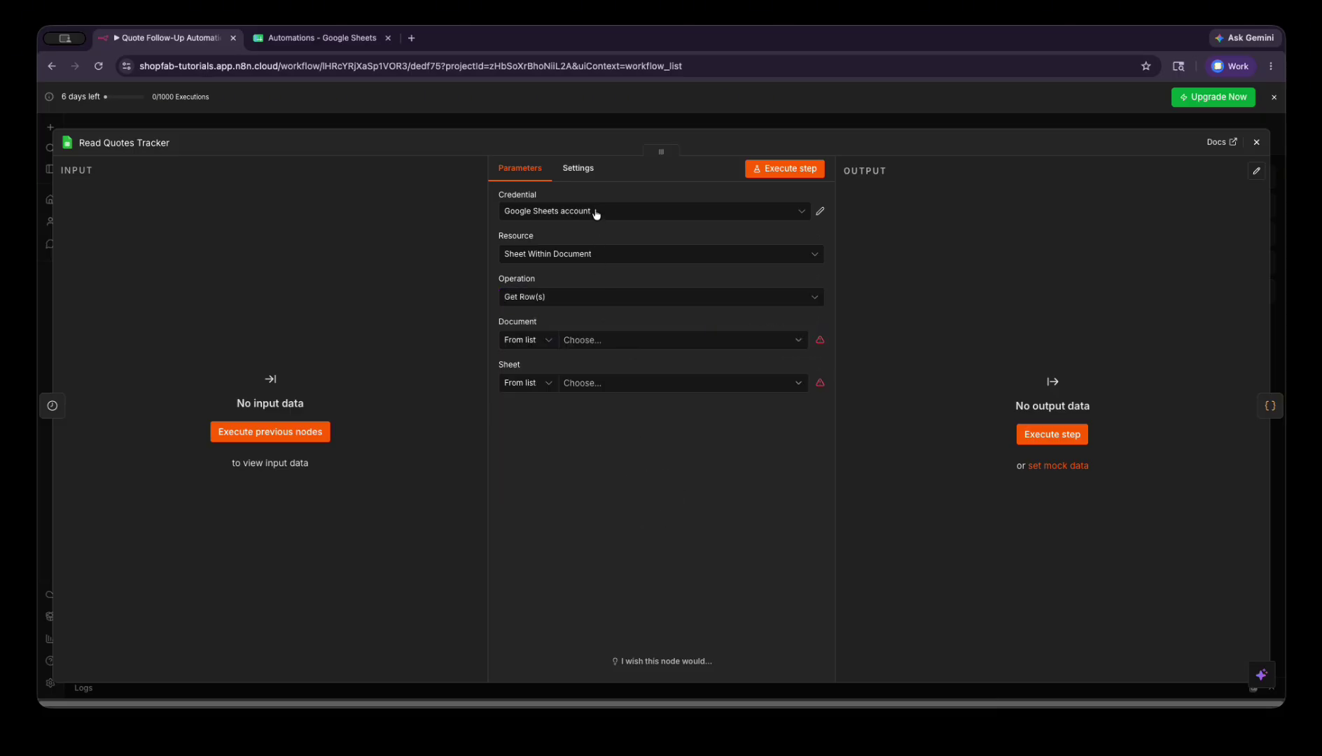
{"action": "left_click", "coordinate": [640, 213]}
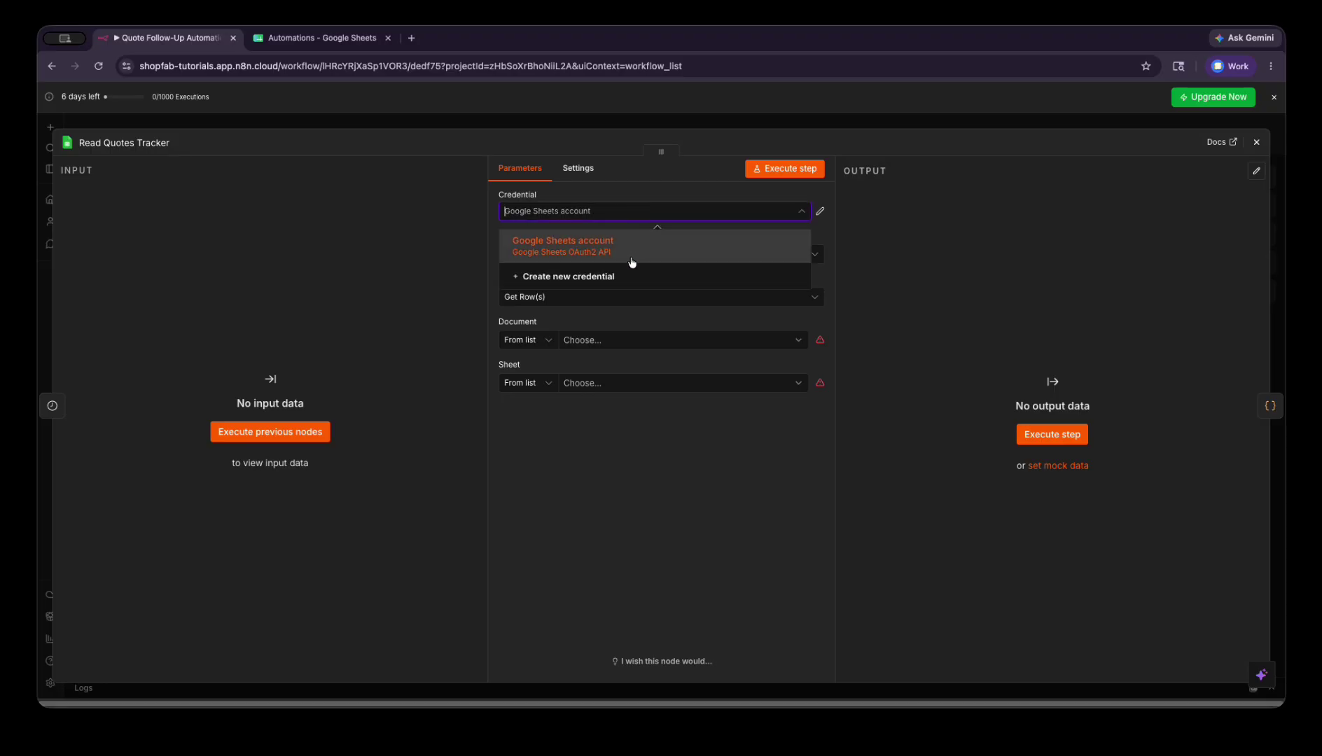
{"action": "left_click", "coordinate": [645, 212]}
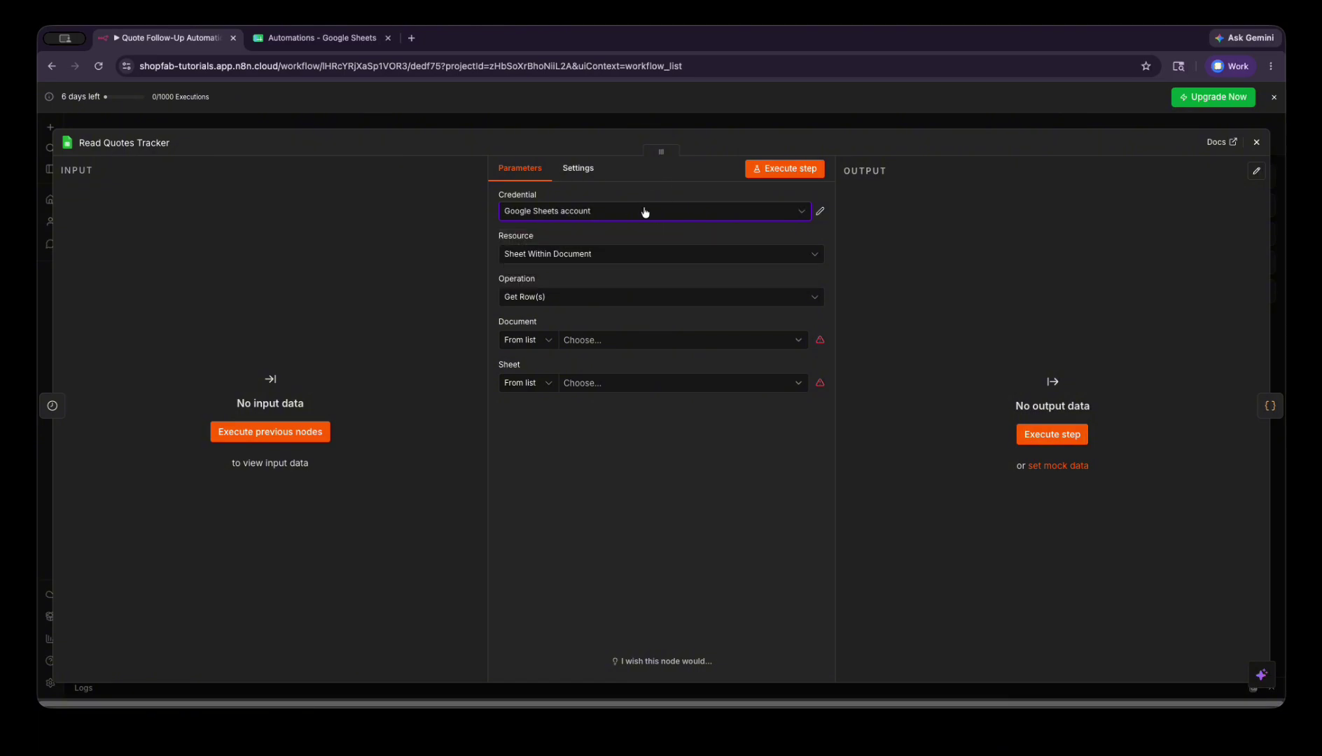
{"action": "left_click", "coordinate": [645, 212]}
{"action": "left_click", "coordinate": [606, 279]}
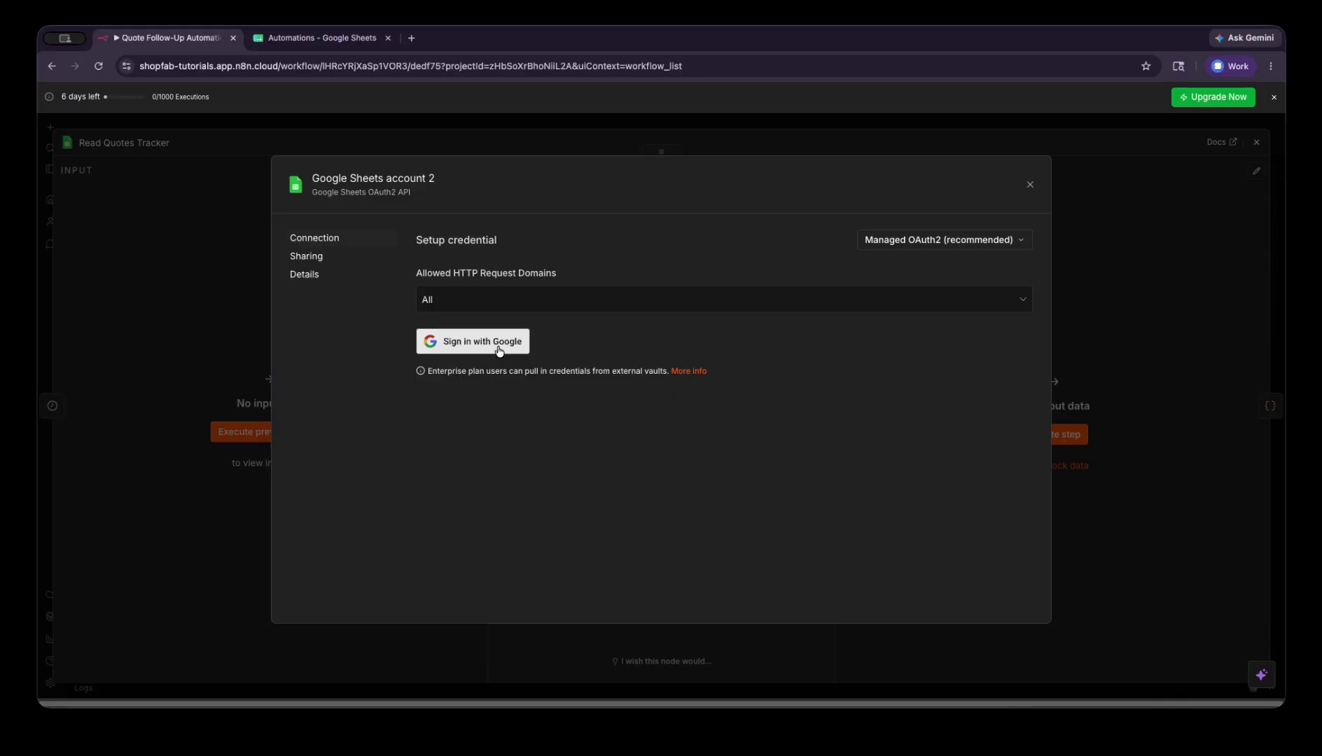
{"action": "left_click", "coordinate": [1031, 184]}
{"action": "left_click", "coordinate": [686, 419]}
Choose the existing Google Sheets account credential for the node and check its connection status
{"action": "left_click", "coordinate": [624, 220]}
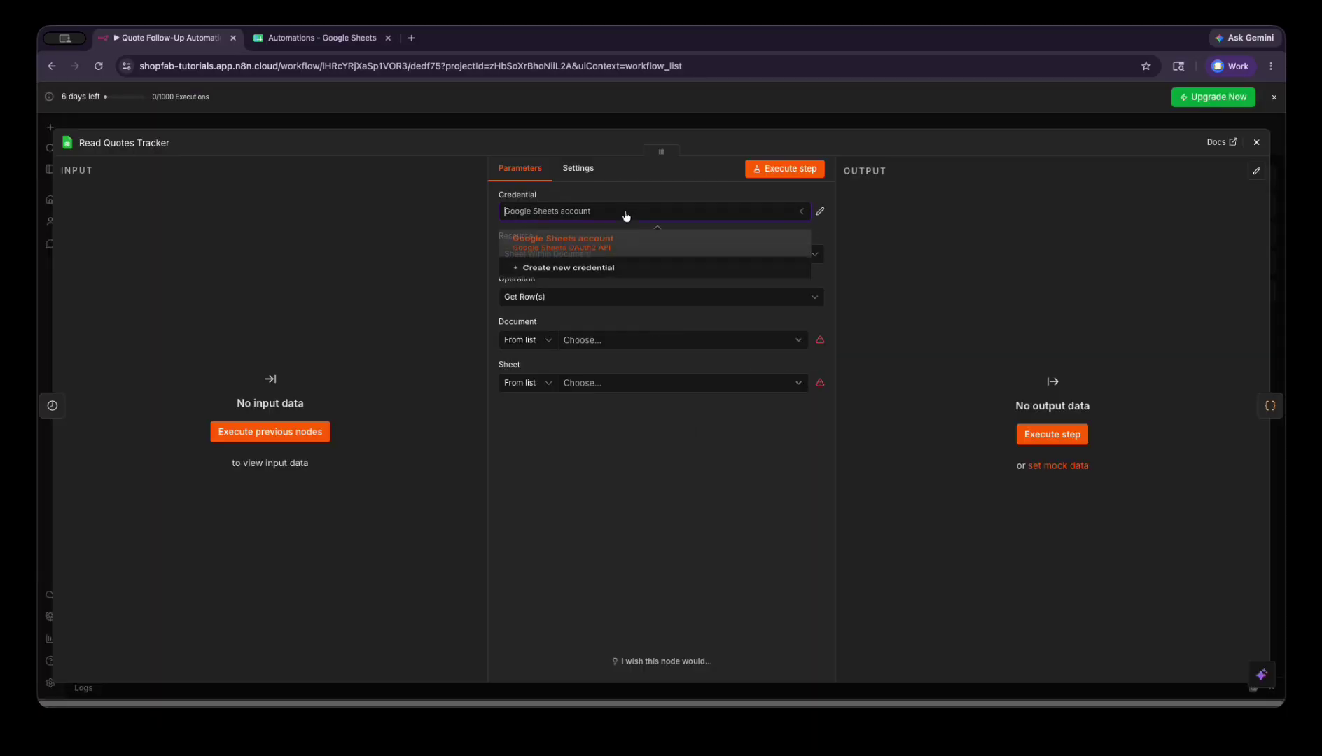
{"action": "left_click", "coordinate": [602, 247]}
{"action": "left_click", "coordinate": [820, 211]}
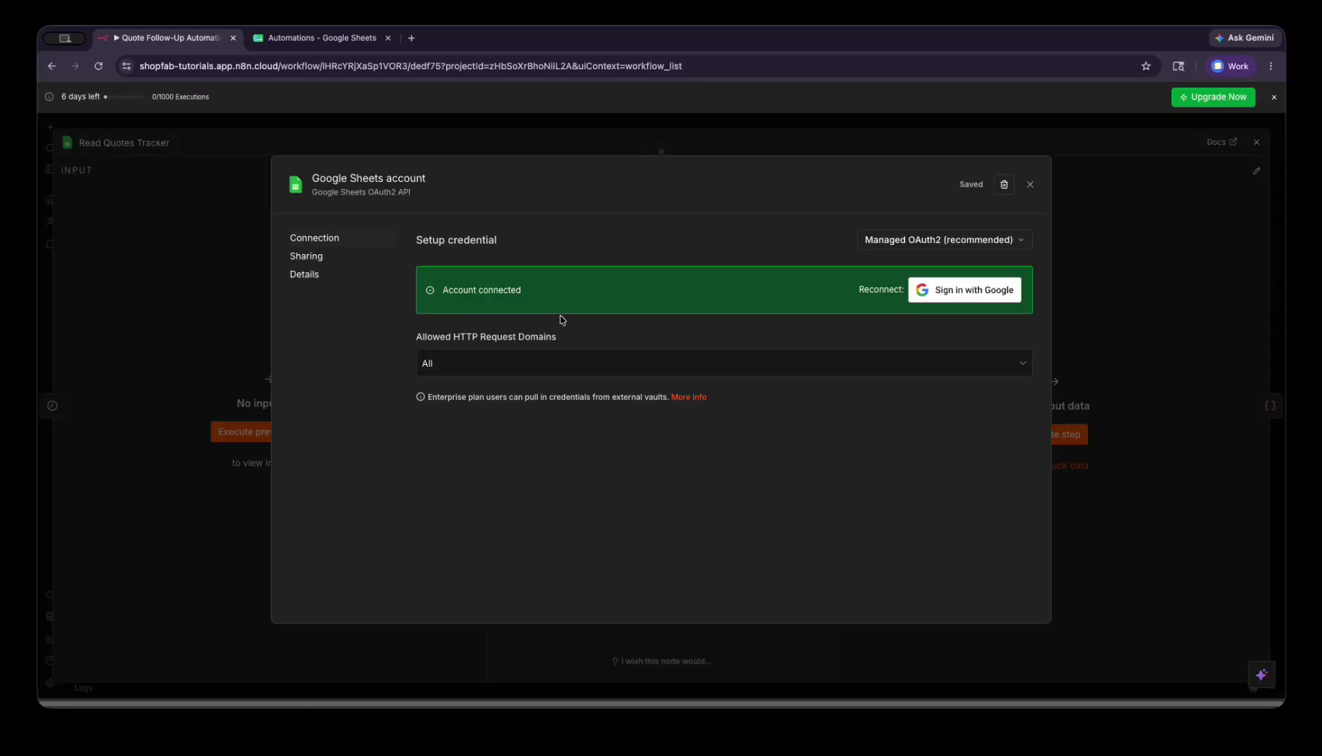
{"action": "left_click_drag", "start_coordinate": [442, 289], "coordinate": [553, 278]}
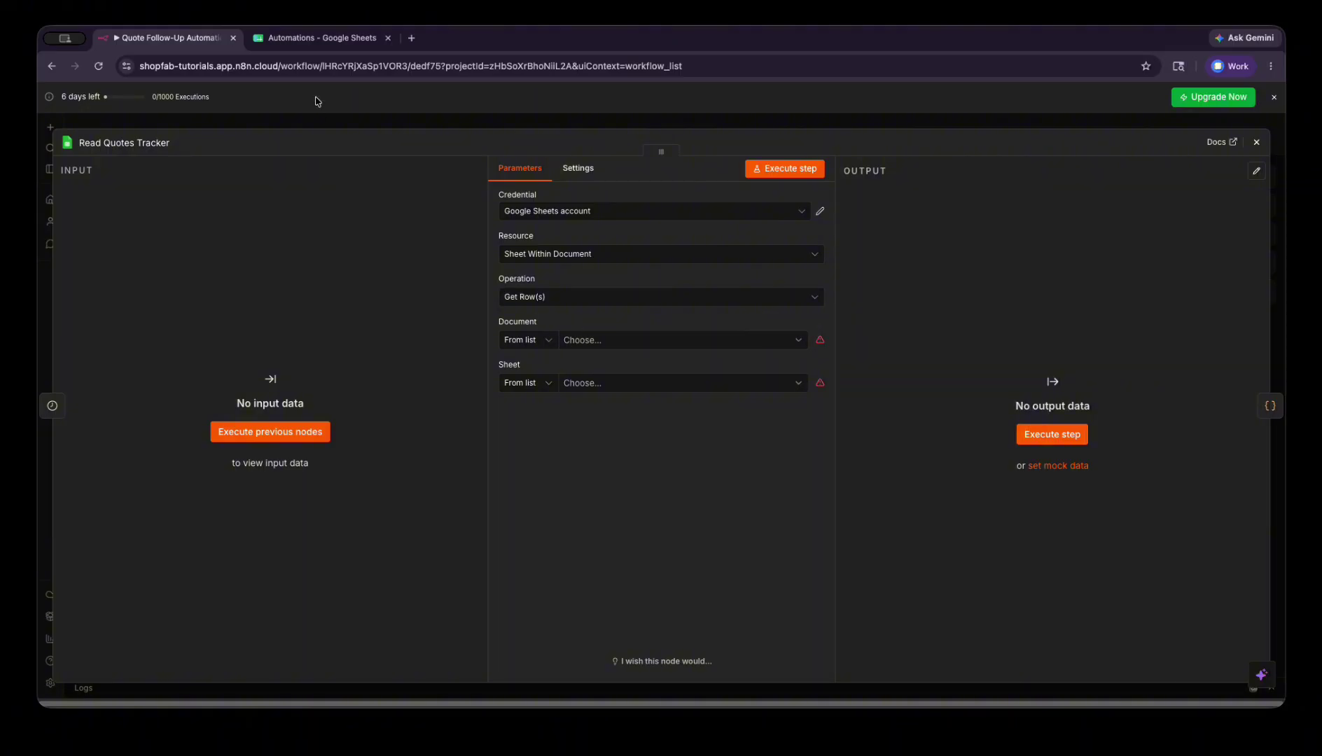
Set the Read Quotes Tracker node to read the Quotes Tracker sheet of the Automations document
{"action": "left_click", "coordinate": [318, 38]}
{"action": "left_click", "coordinate": [603, 384]}
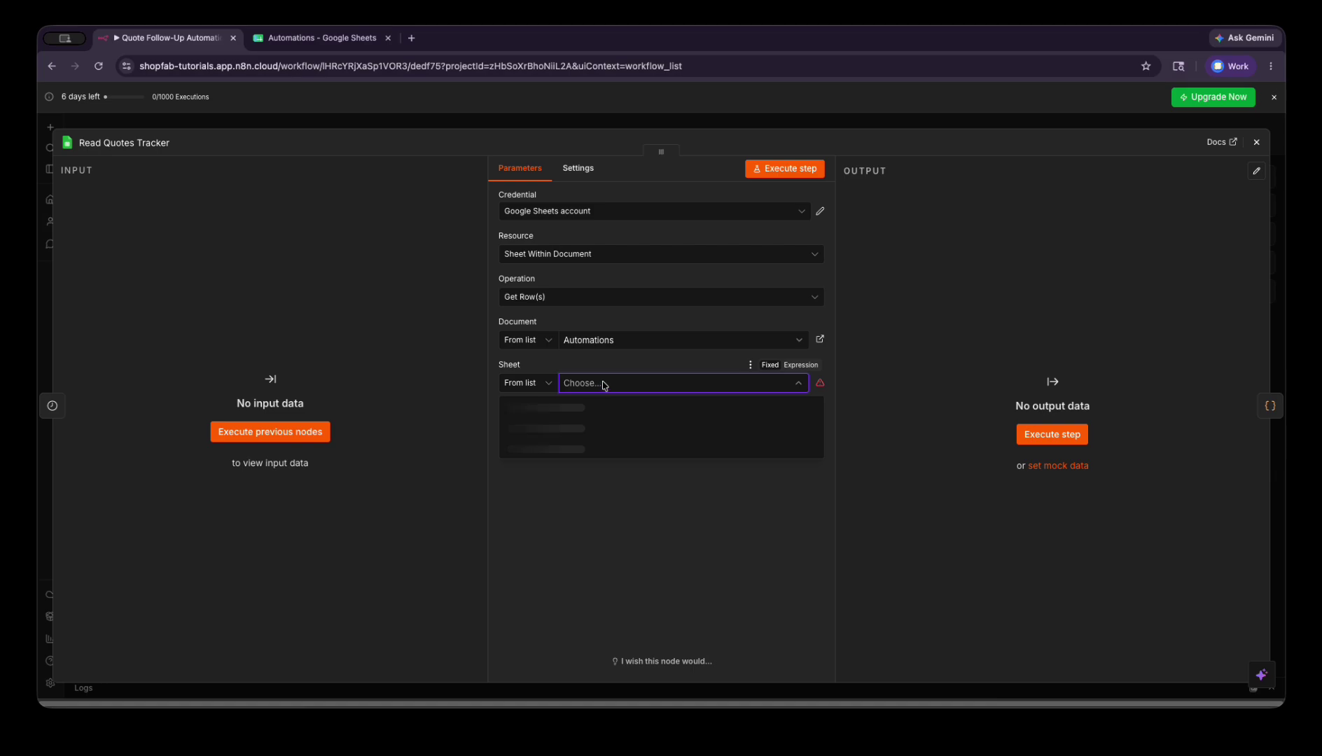
{"action": "left_click", "coordinate": [587, 407]}
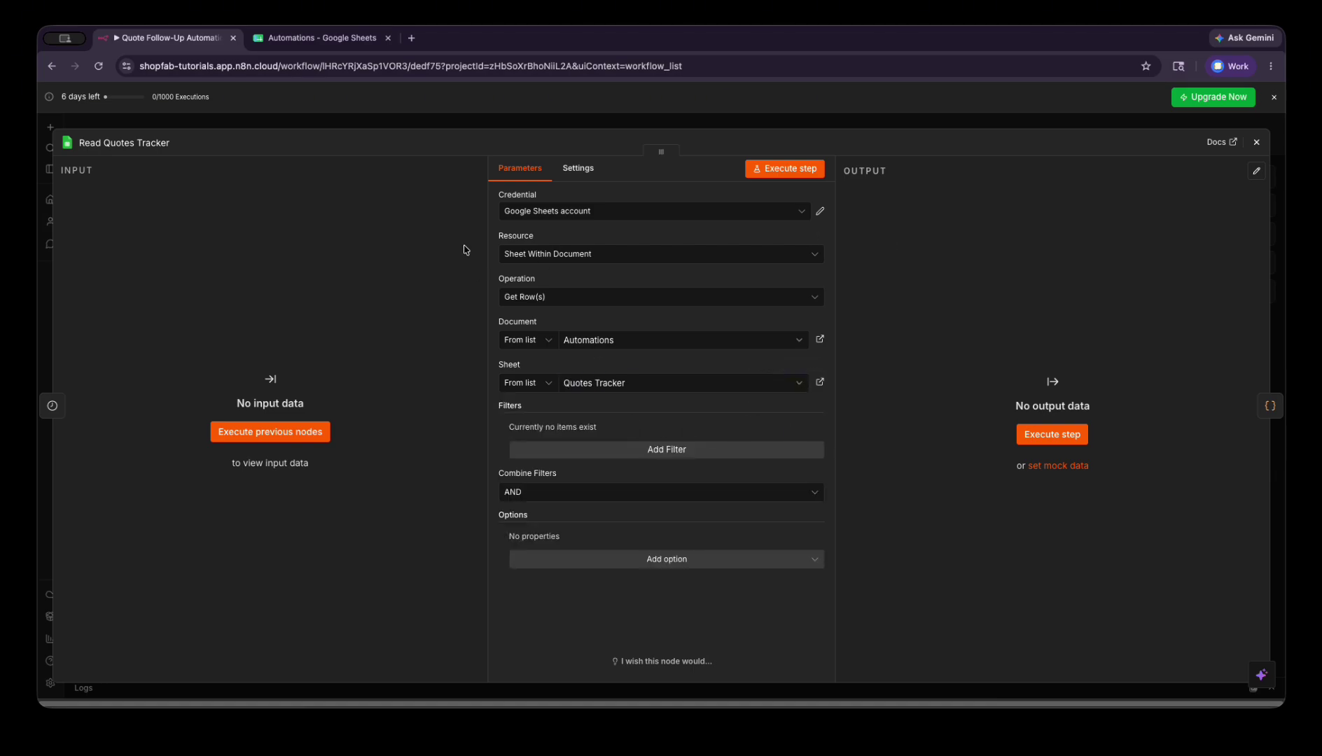
Switch to the Automations document in Google Sheets and paste the copied sample quote rows into the Quotes Tracker sheet from A2
{"action": "left_click", "coordinate": [1256, 142]}
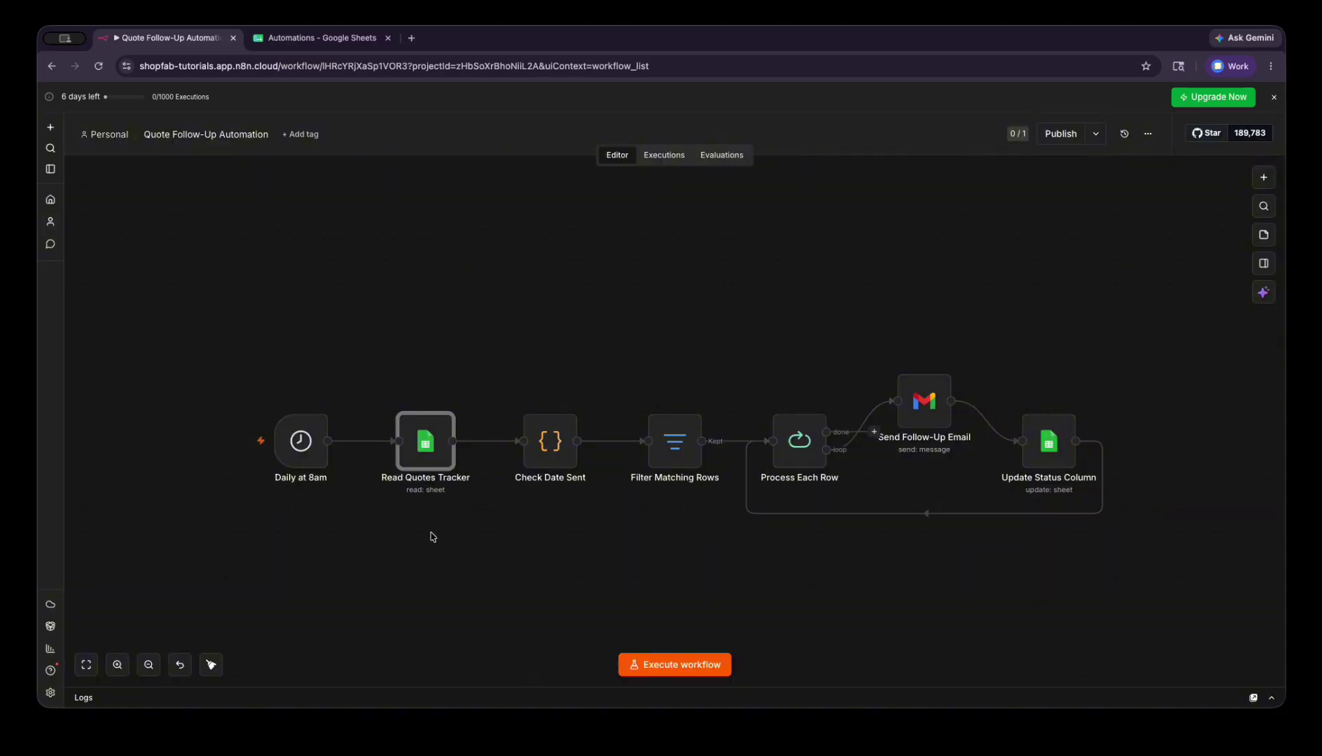
{"action": "double_click", "coordinate": [295, 443]}
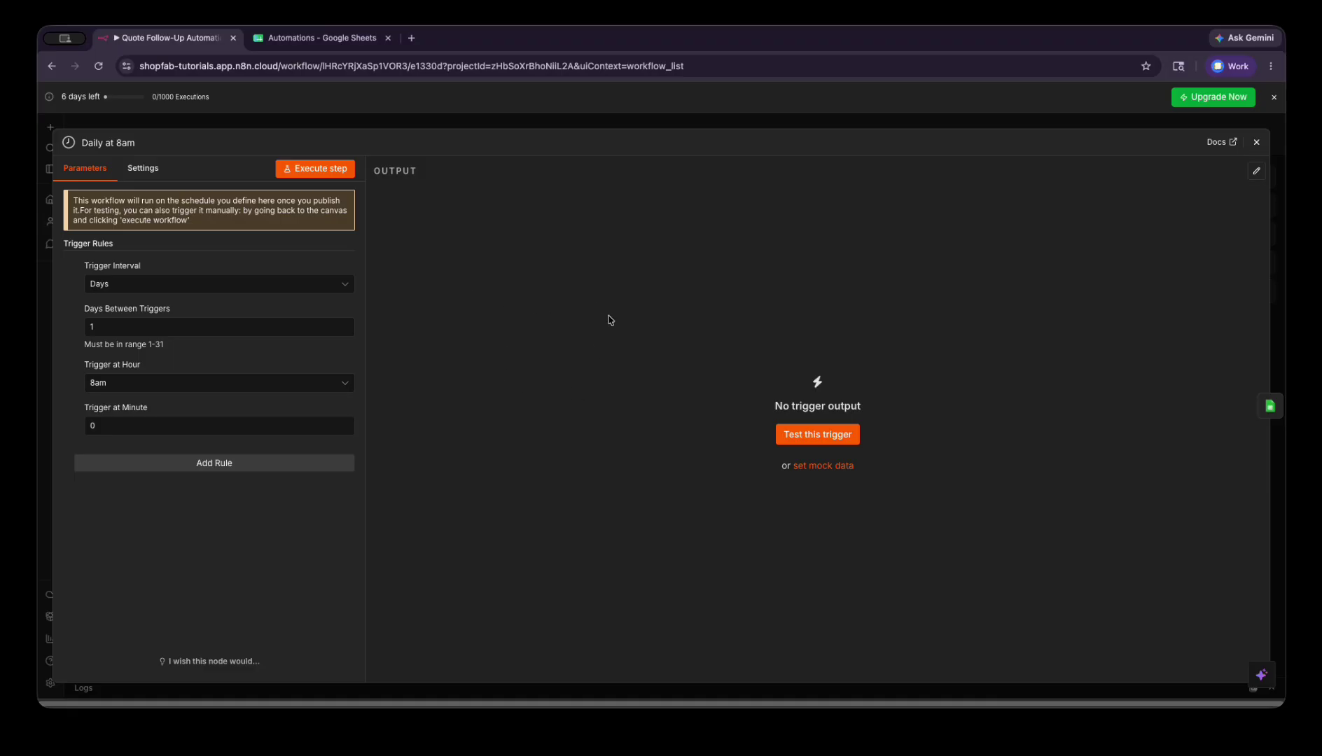
{"action": "left_click", "coordinate": [323, 38]}
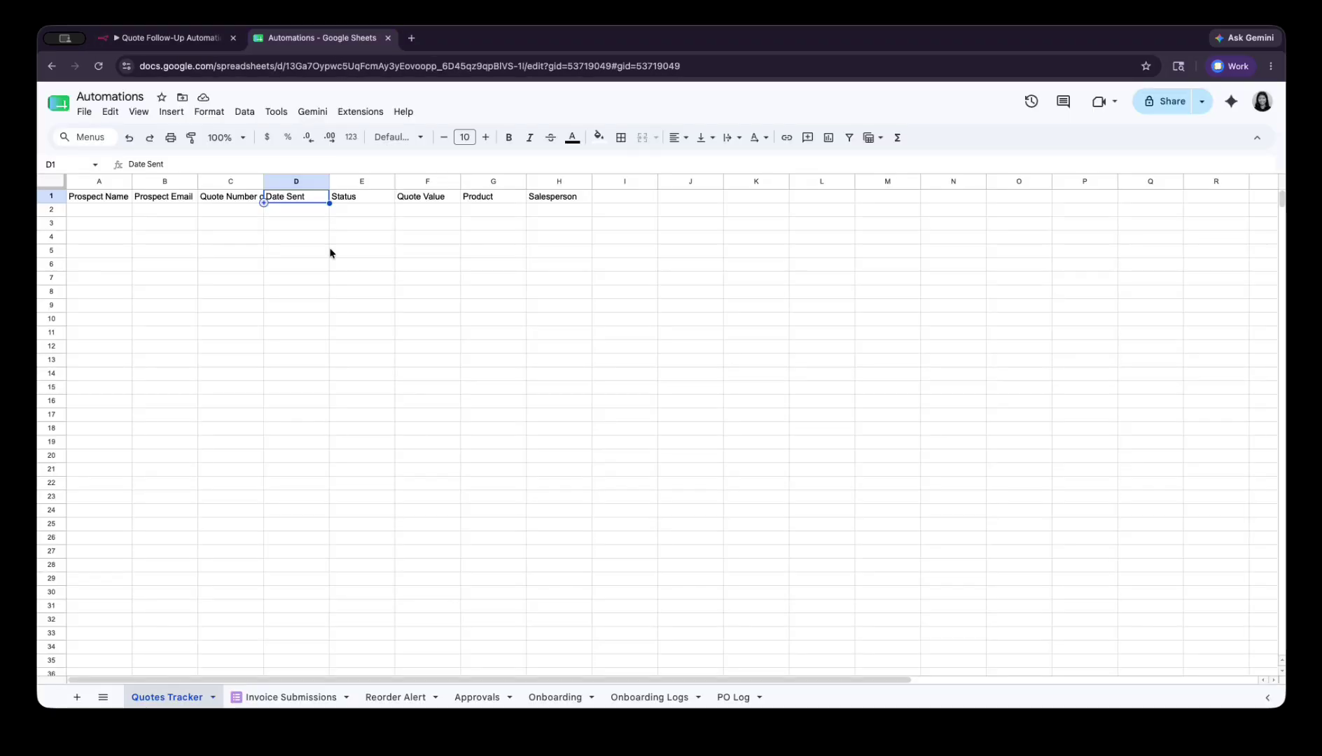
{"action": "left_click", "coordinate": [76, 209]}
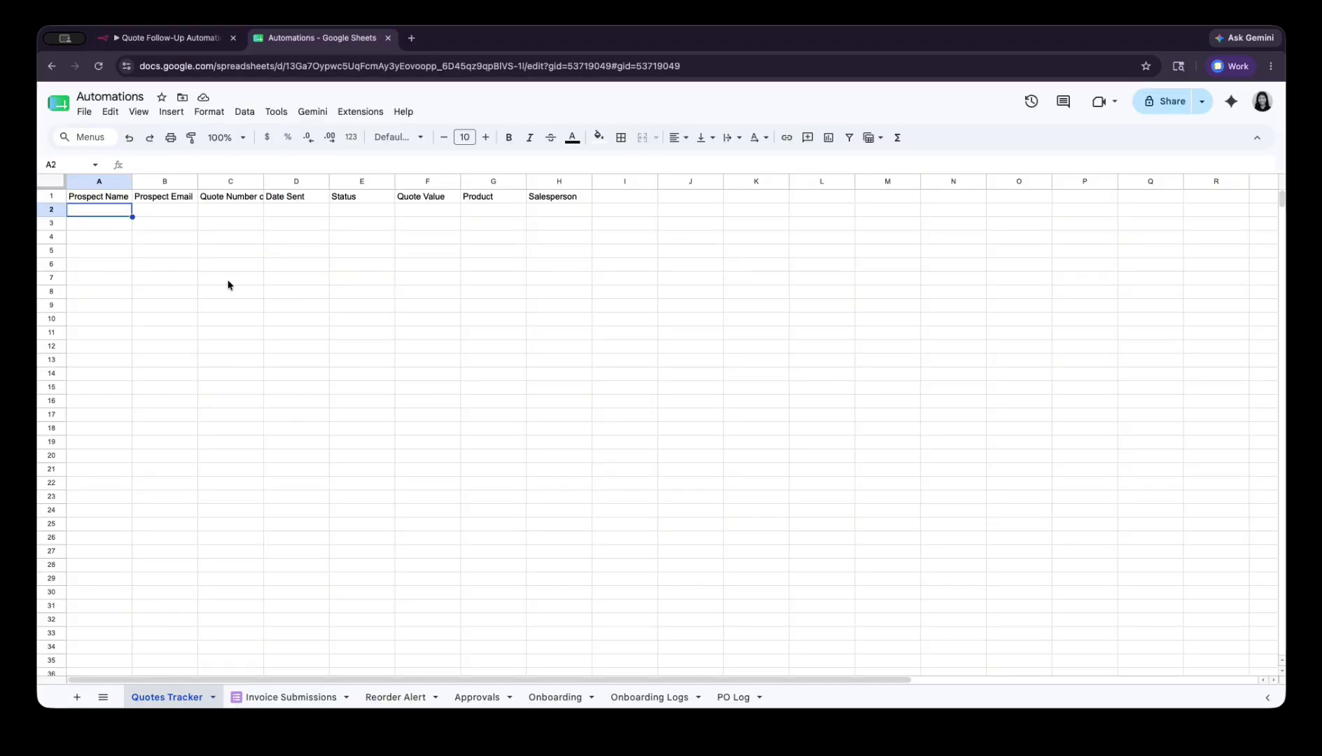
{"action": "key", "text": "super+v"}
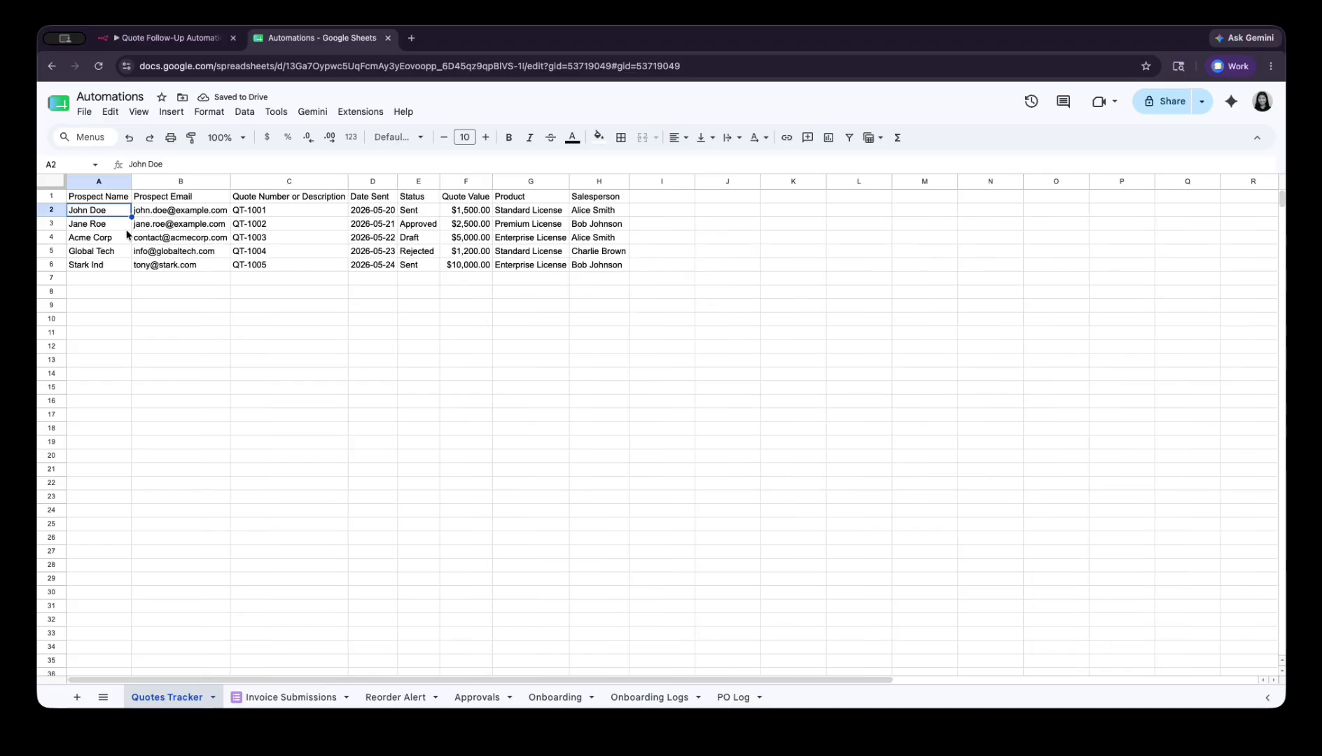
{"action": "left_click", "coordinate": [123, 286]}
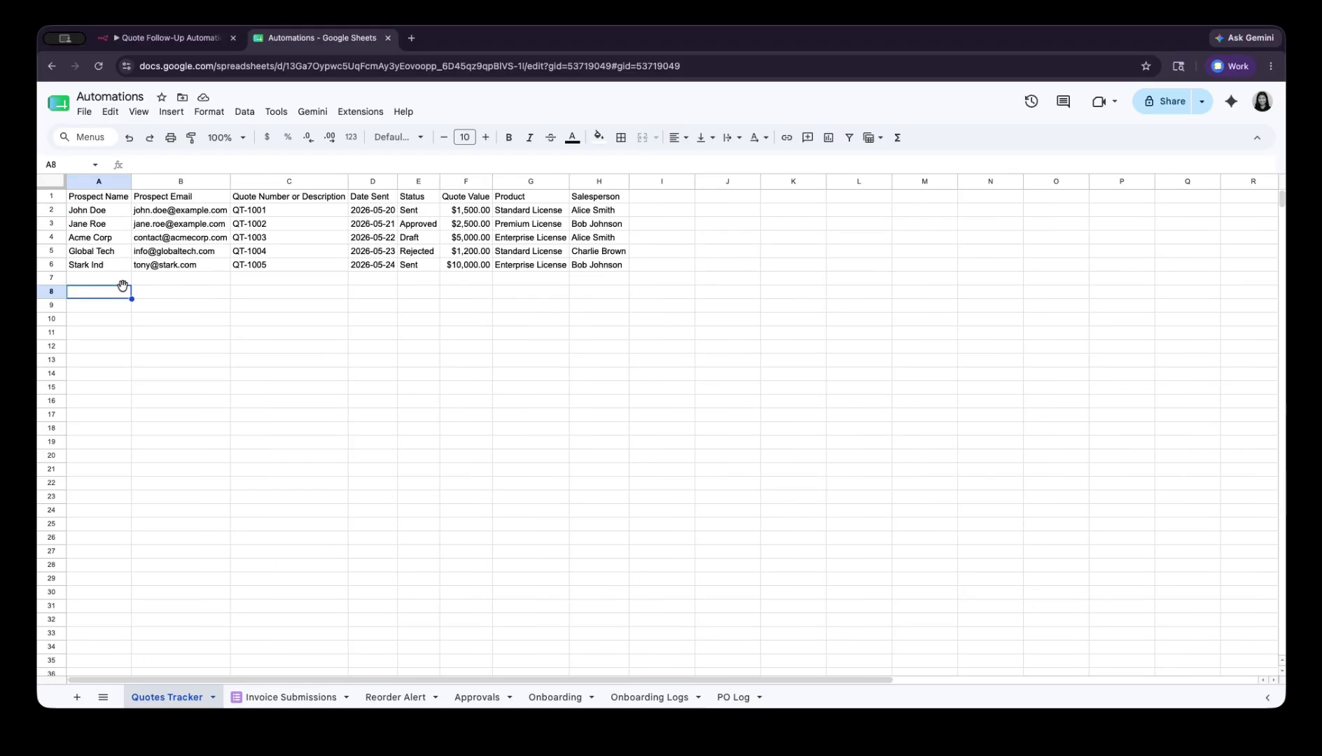
Clear the sample Status values in E2:E6 and widen the Status column
{"action": "left_click", "coordinate": [424, 278]}
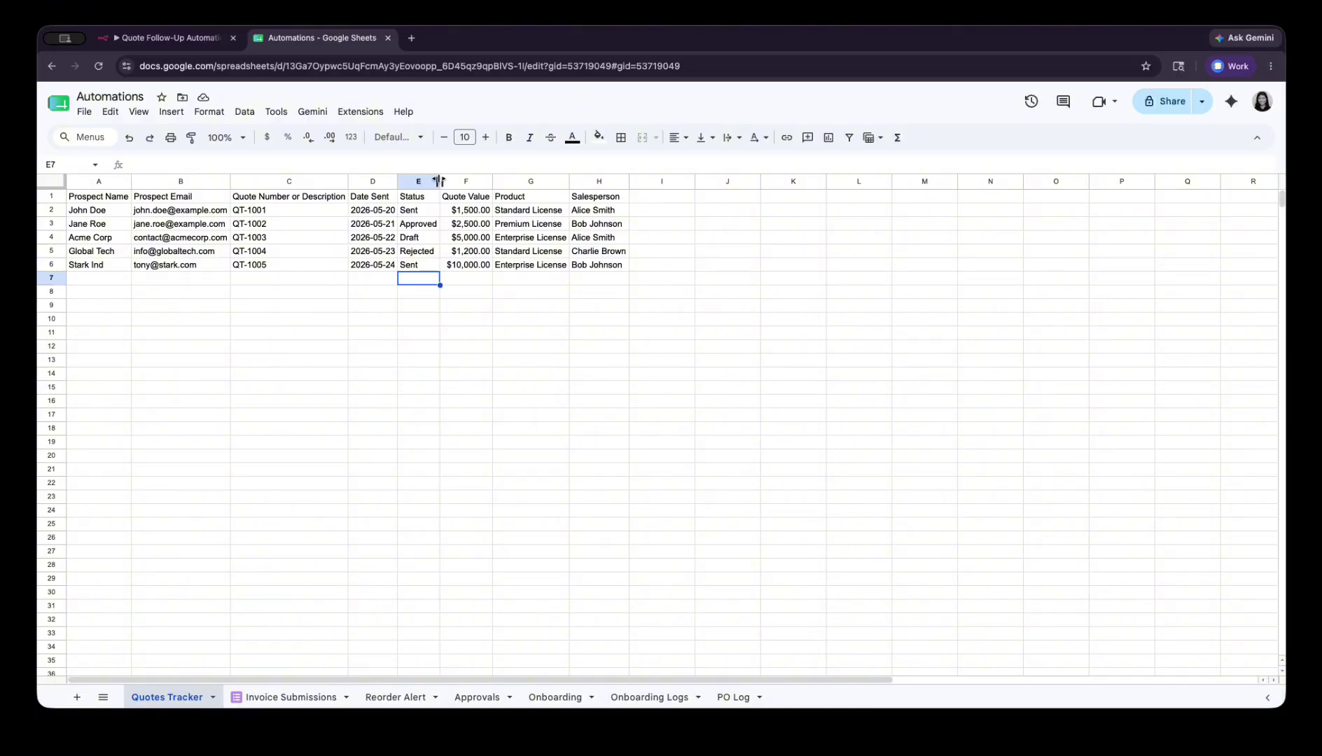
{"action": "left_click_drag", "start_coordinate": [423, 212], "coordinate": [417, 265]}
{"action": "key", "text": "Delete"}
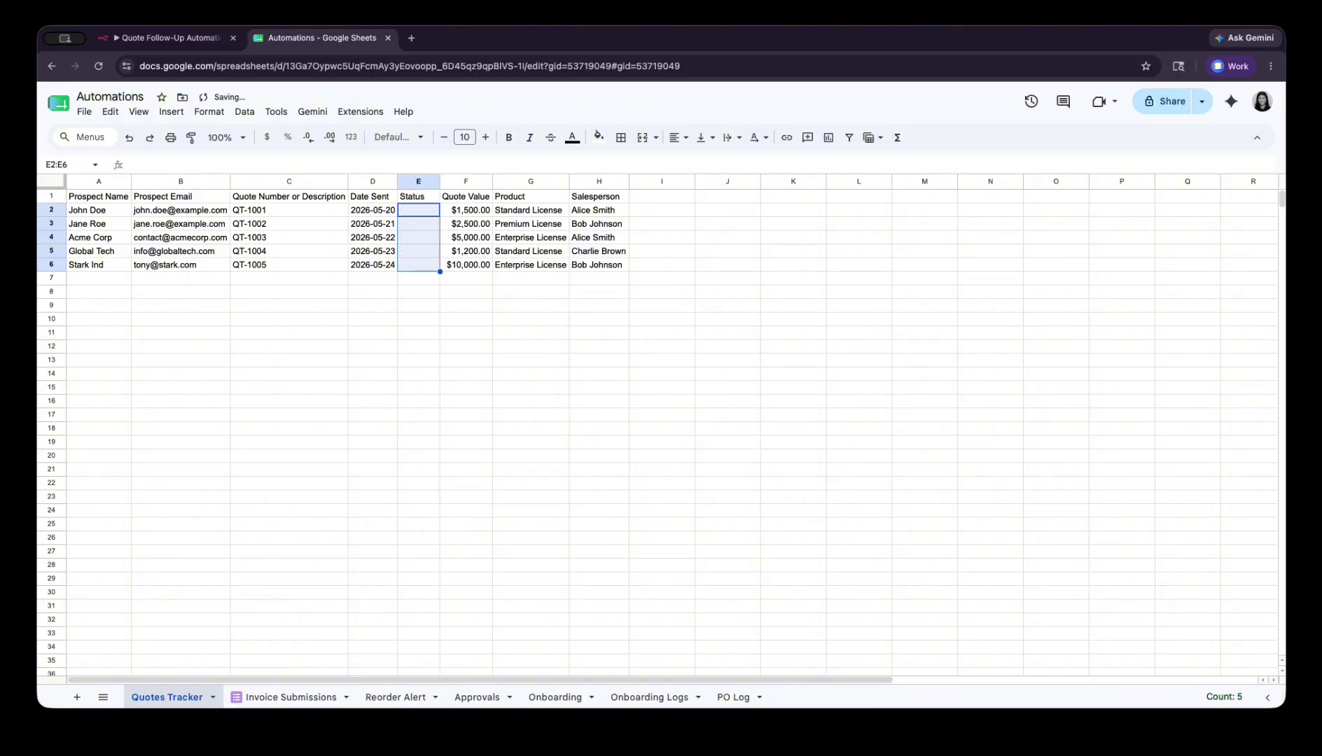
{"action": "left_click", "coordinate": [369, 291]}
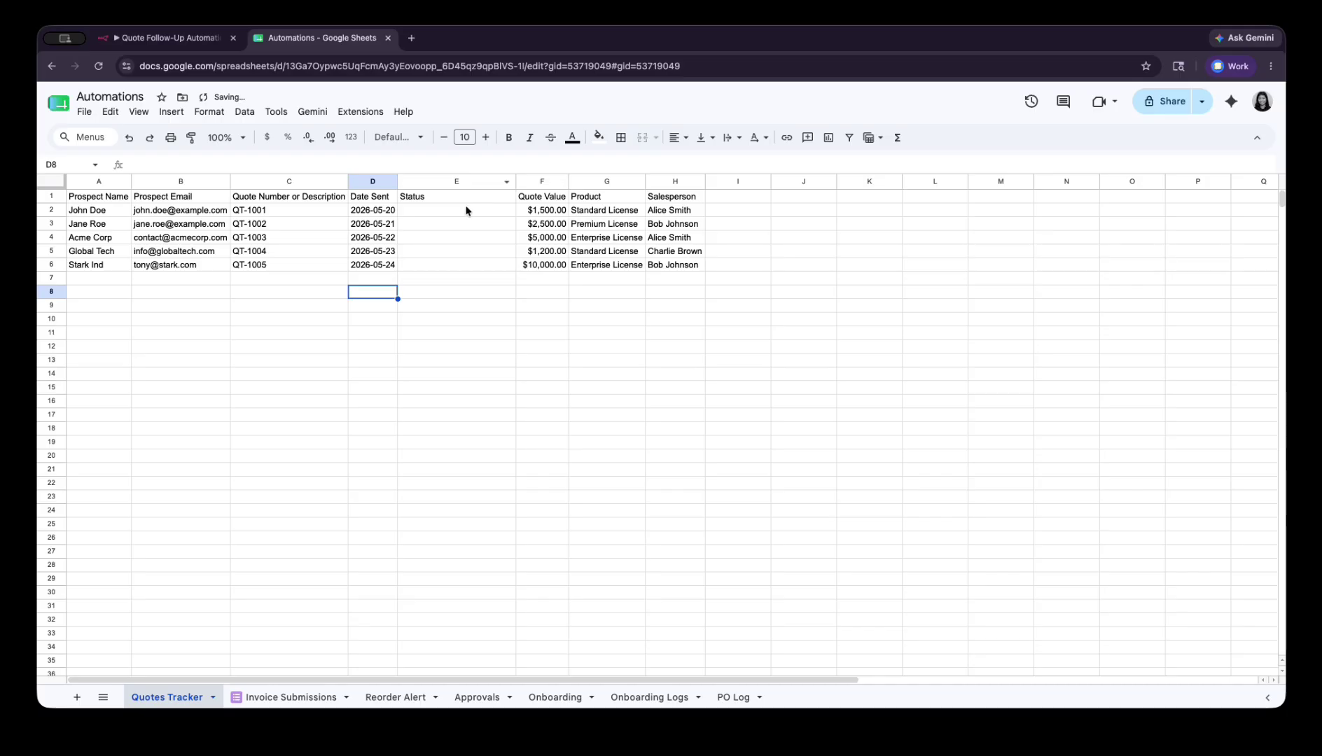
Enter Rejected as the Status of the first quote, in cell E2
{"action": "left_click", "coordinate": [465, 210]}
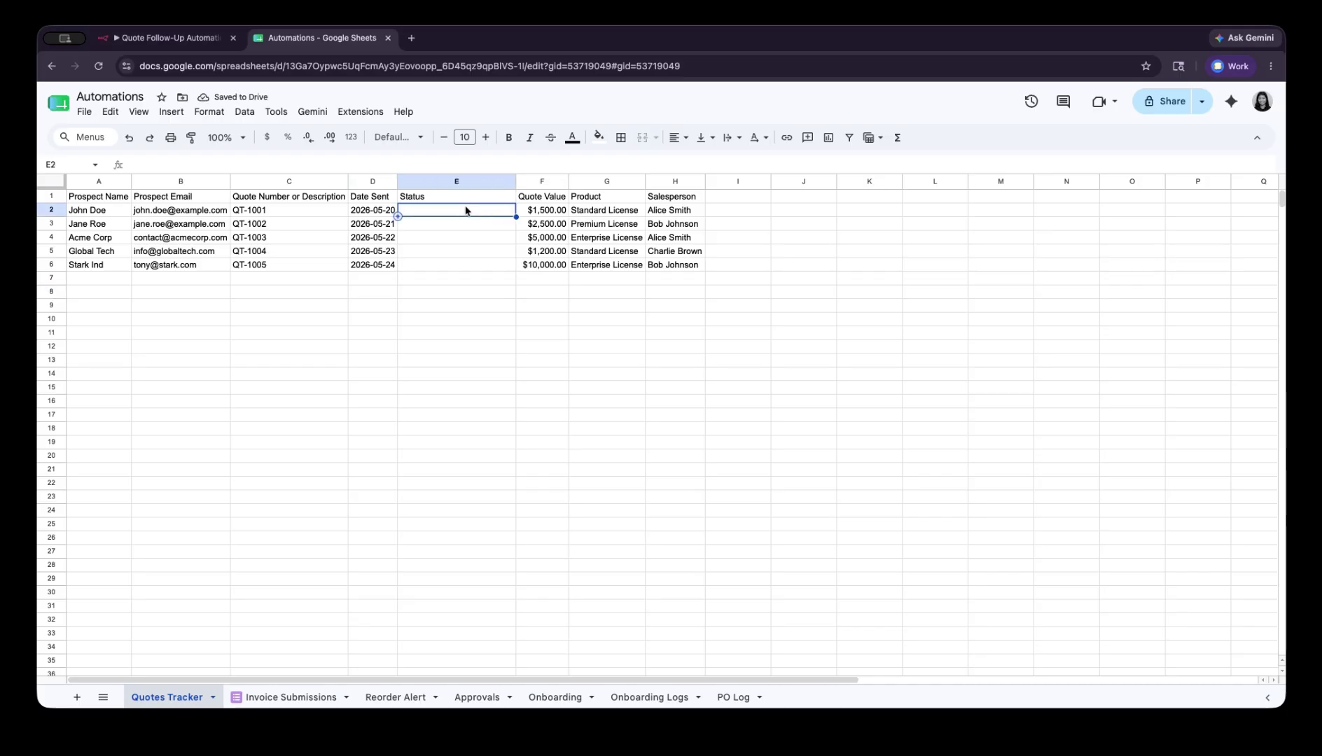
{"action": "key", "text": "Down"}
{"action": "key", "text": "Down"}
{"action": "key", "text": "Down"}
{"action": "key", "text": "Down"}
{"action": "key", "text": "Down"}
{"action": "key", "text": "Down"}
{"action": "left_click", "coordinate": [436, 209]}
{"action": "type", "text": "Rejected"}
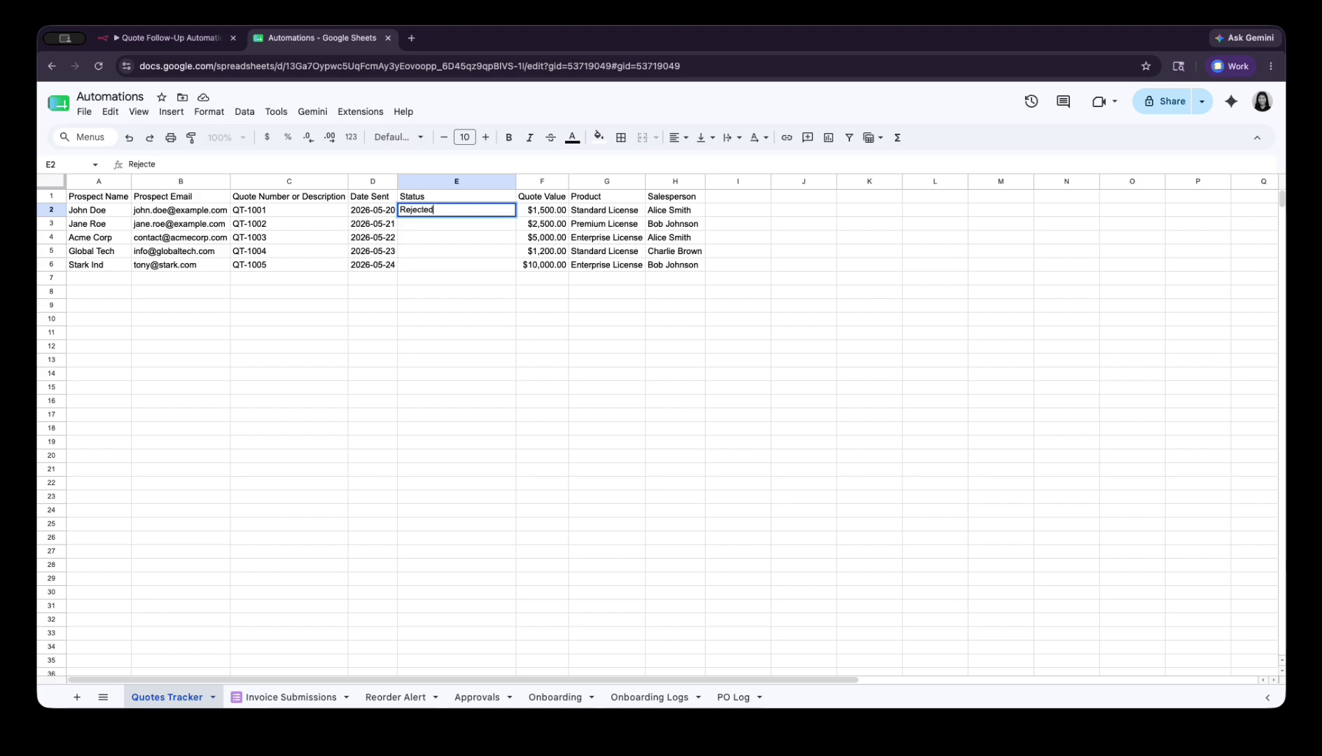
{"action": "key", "text": "Return"}
Copy the Rejected status from E2 to the last quote's Status cell, E6
{"action": "left_click", "coordinate": [436, 211]}
{"action": "key", "text": "ctrl+c"}
{"action": "left_click", "coordinate": [434, 260]}
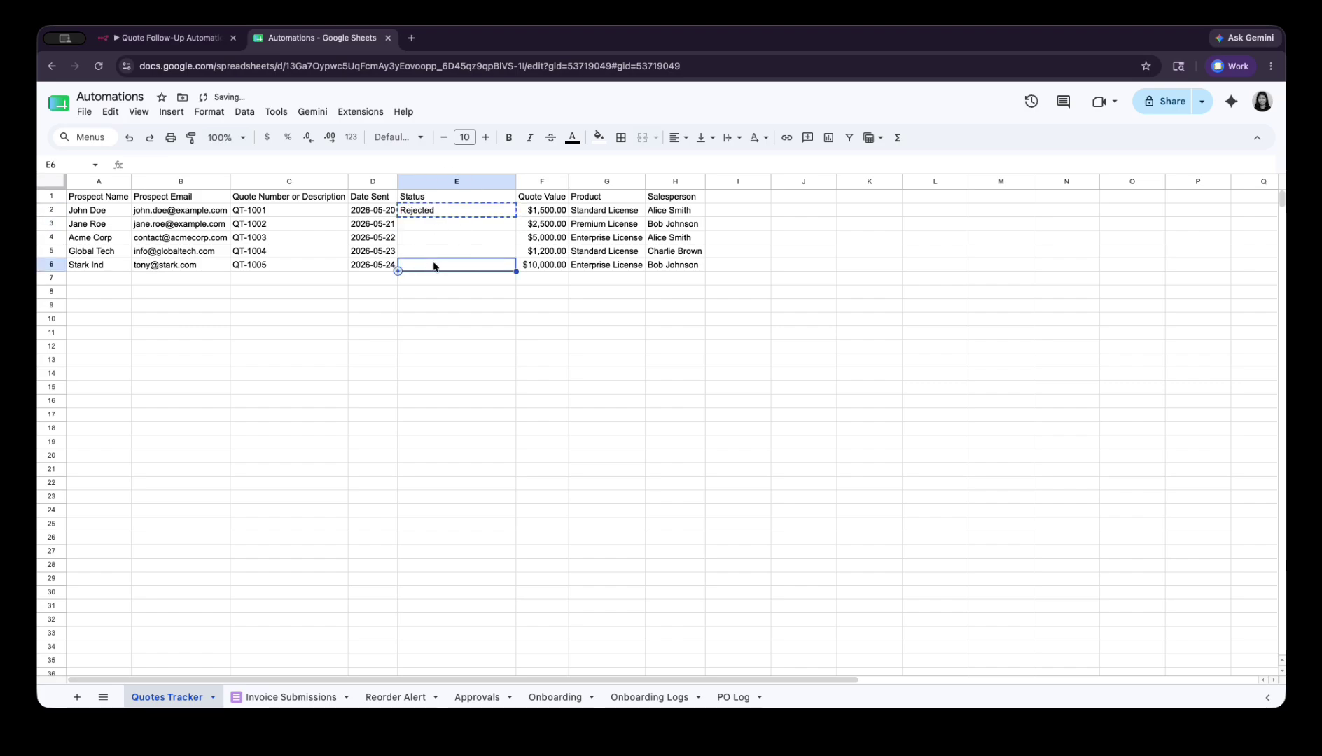
{"action": "key", "text": "ctrl+v"}
{"action": "key", "text": "Down"}
{"action": "key", "text": "Down"}
{"action": "key", "text": "Down"}
{"action": "key", "text": "Down"}
{"action": "key", "text": "Down"}
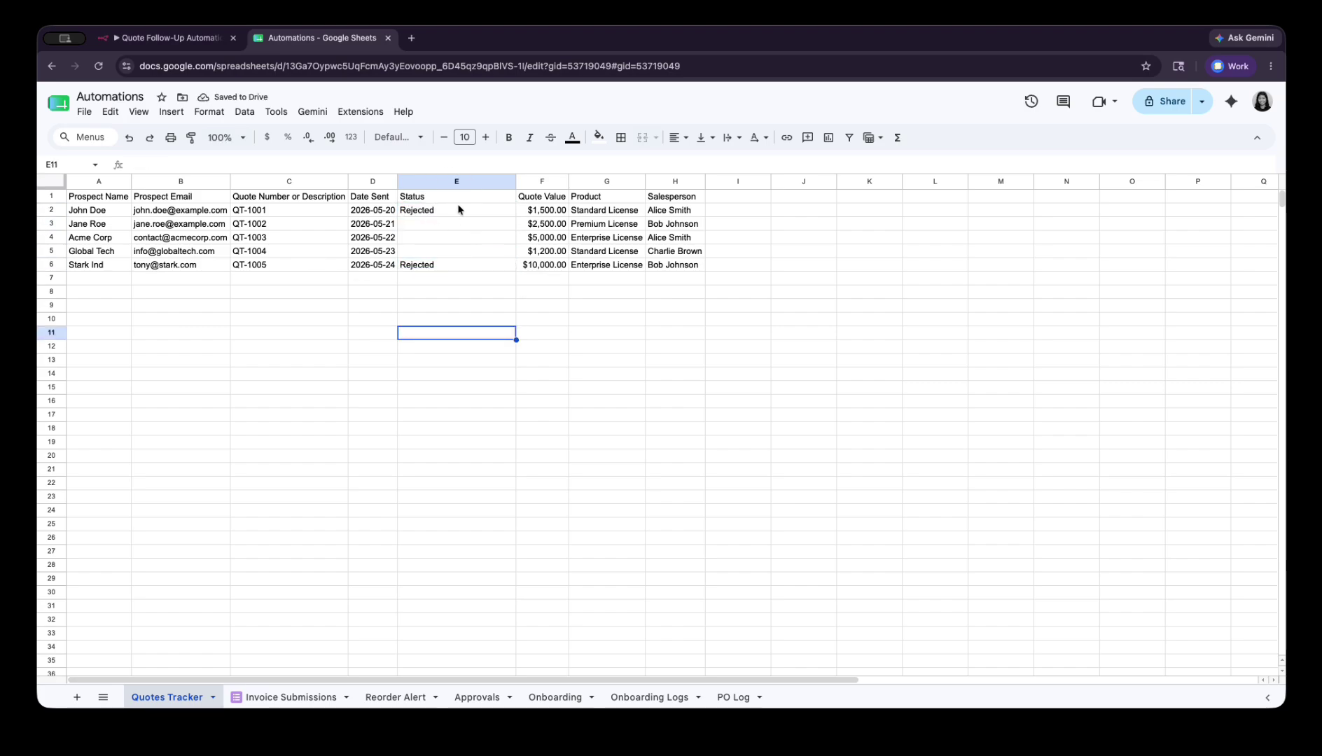
Check which prospects in the Quotes Tracker sheet have a Rejected status and which have a blank one
{"action": "left_click", "coordinate": [439, 199]}
{"action": "left_click", "coordinate": [92, 267]}
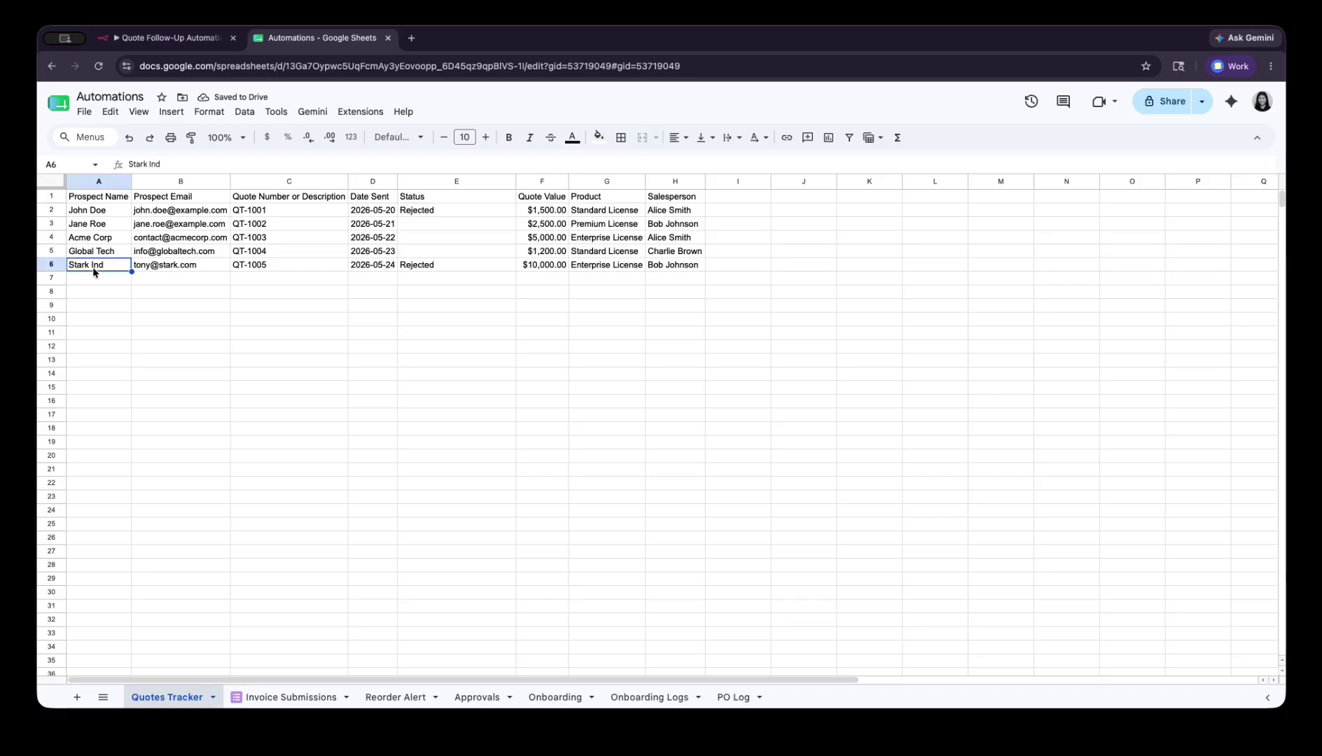
{"action": "left_click", "coordinate": [401, 225]}
{"action": "left_click", "coordinate": [121, 228]}
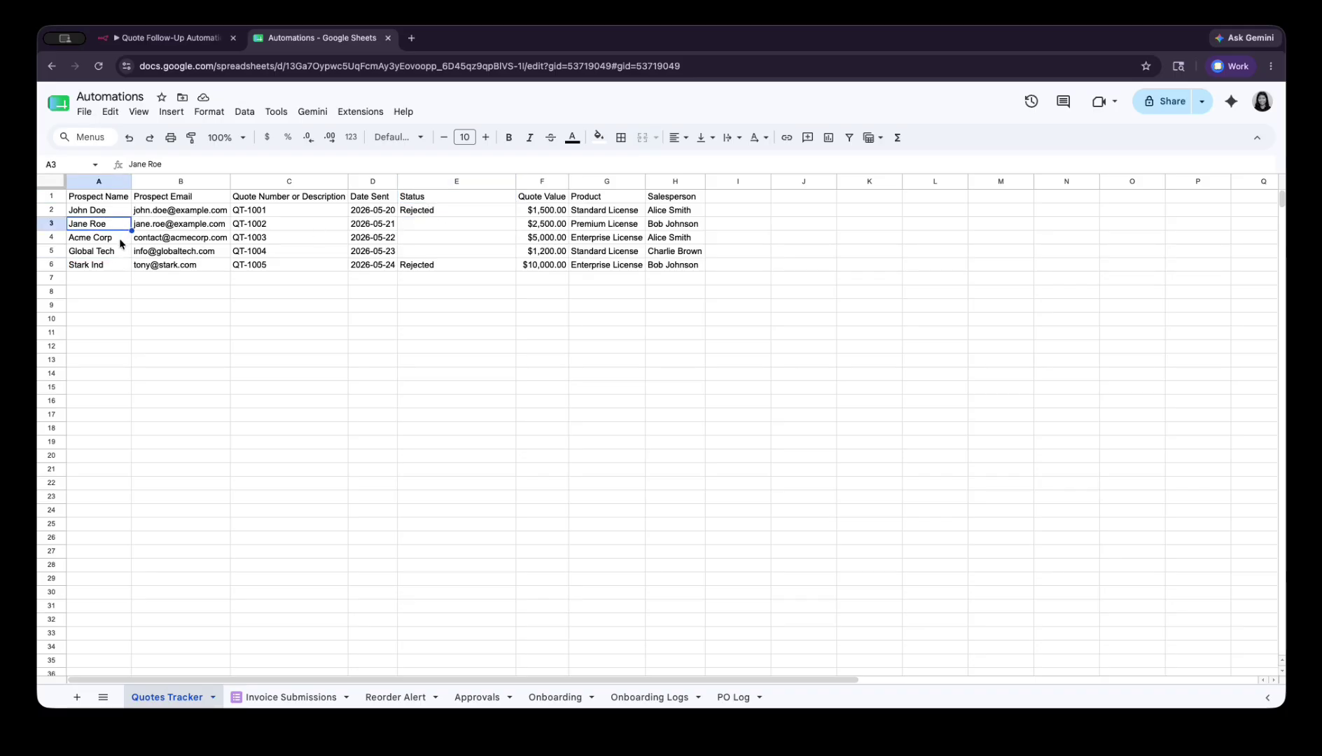
{"action": "left_click", "coordinate": [119, 239]}
{"action": "left_click", "coordinate": [116, 249]}
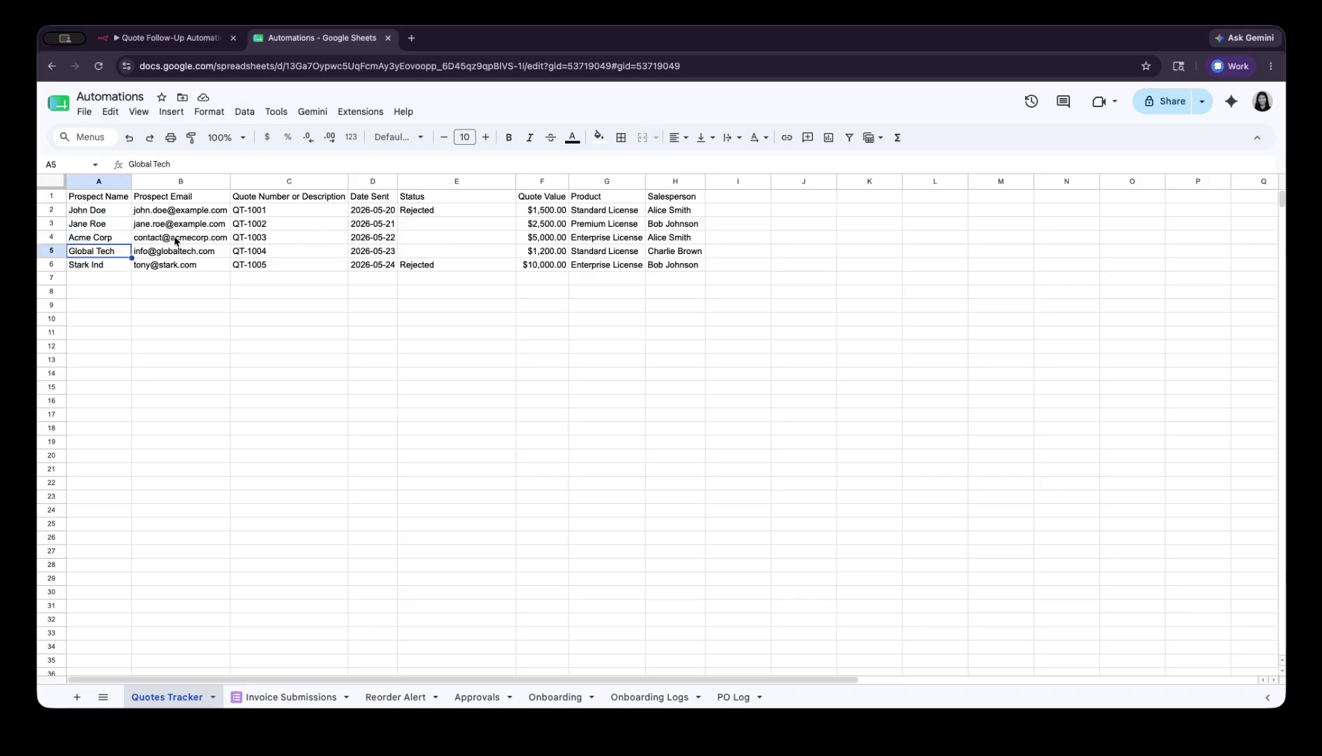
{"action": "mouse_move", "coordinate": [91, 226]}
{"action": "left_mouse_down"}
{"action": "mouse_move", "coordinate": [120, 233]}
{"action": "mouse_move", "coordinate": [105, 236]}
{"action": "left_mouse_up"}
{"action": "left_click", "coordinate": [199, 242]}
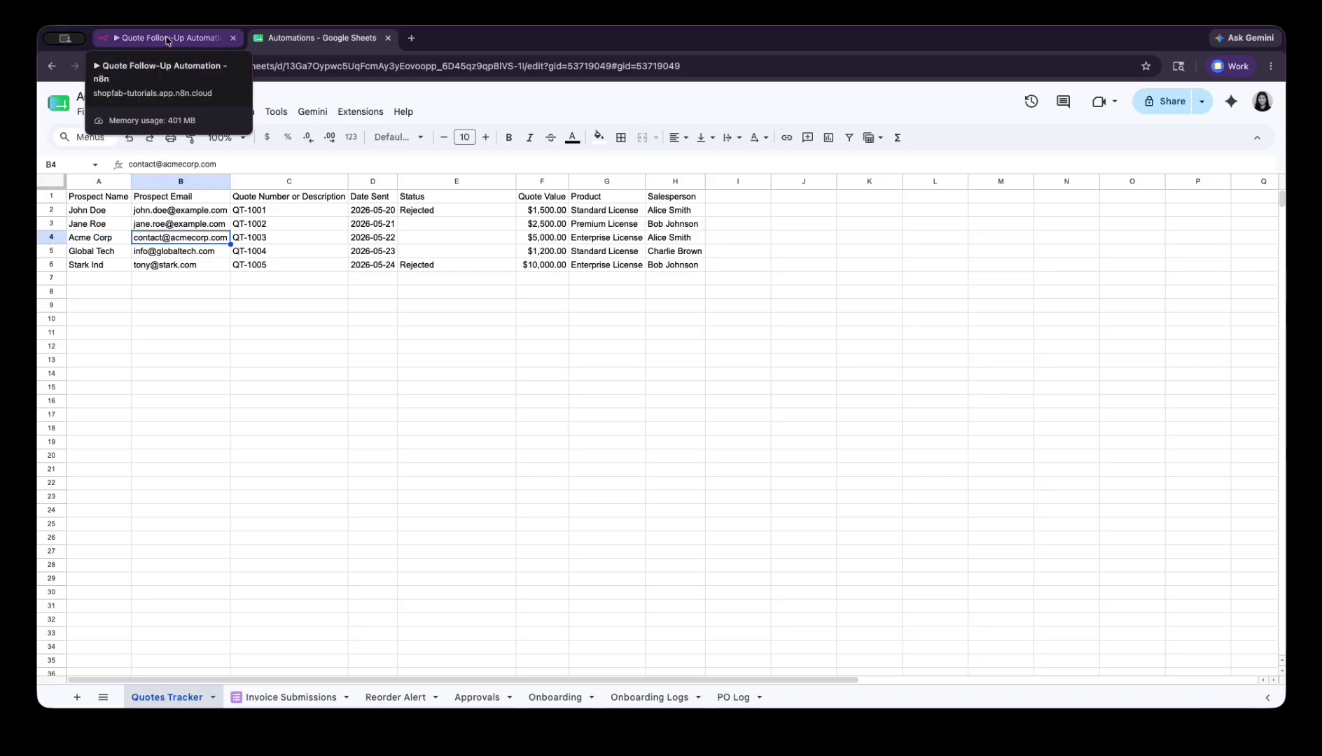
Switch back to n8n, test the Daily at 8am trigger and execute the Read Quotes Tracker node
{"action": "left_click", "coordinate": [167, 40]}
{"action": "left_click", "coordinate": [816, 433]}
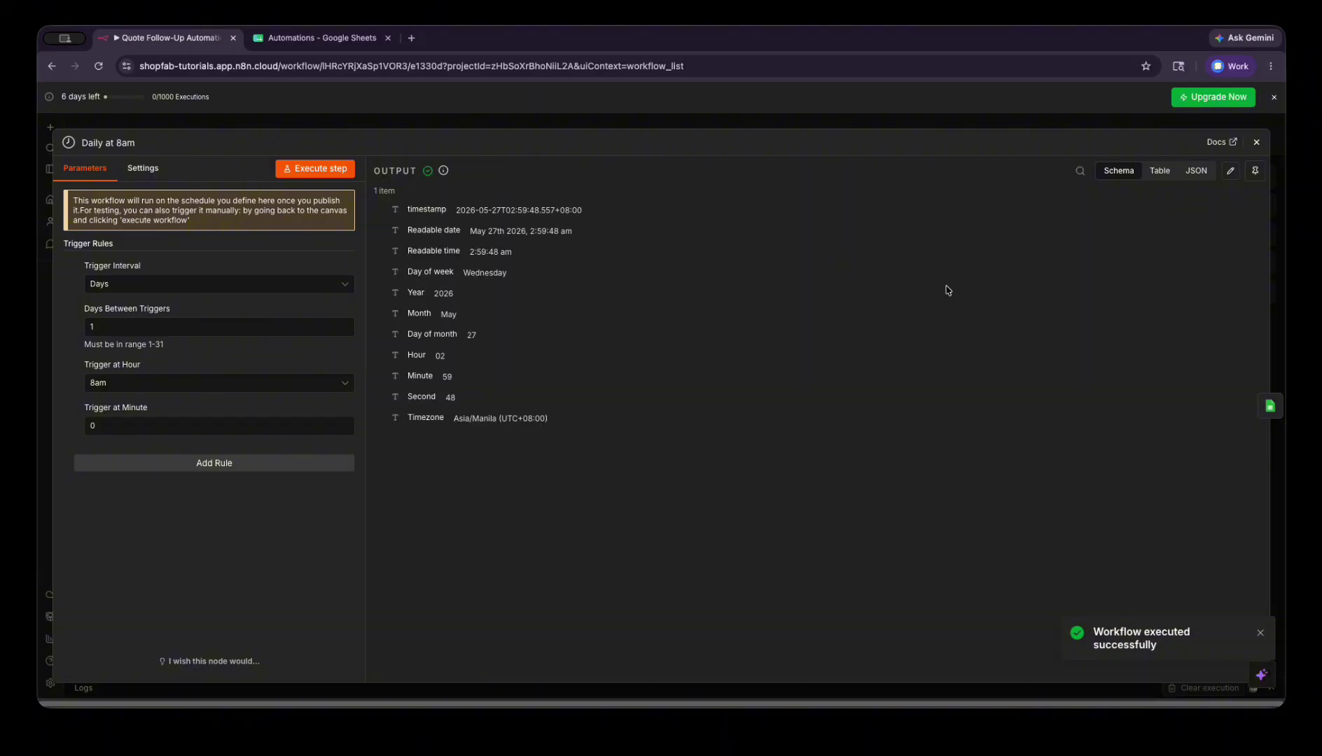
{"action": "left_click", "coordinate": [1270, 406]}
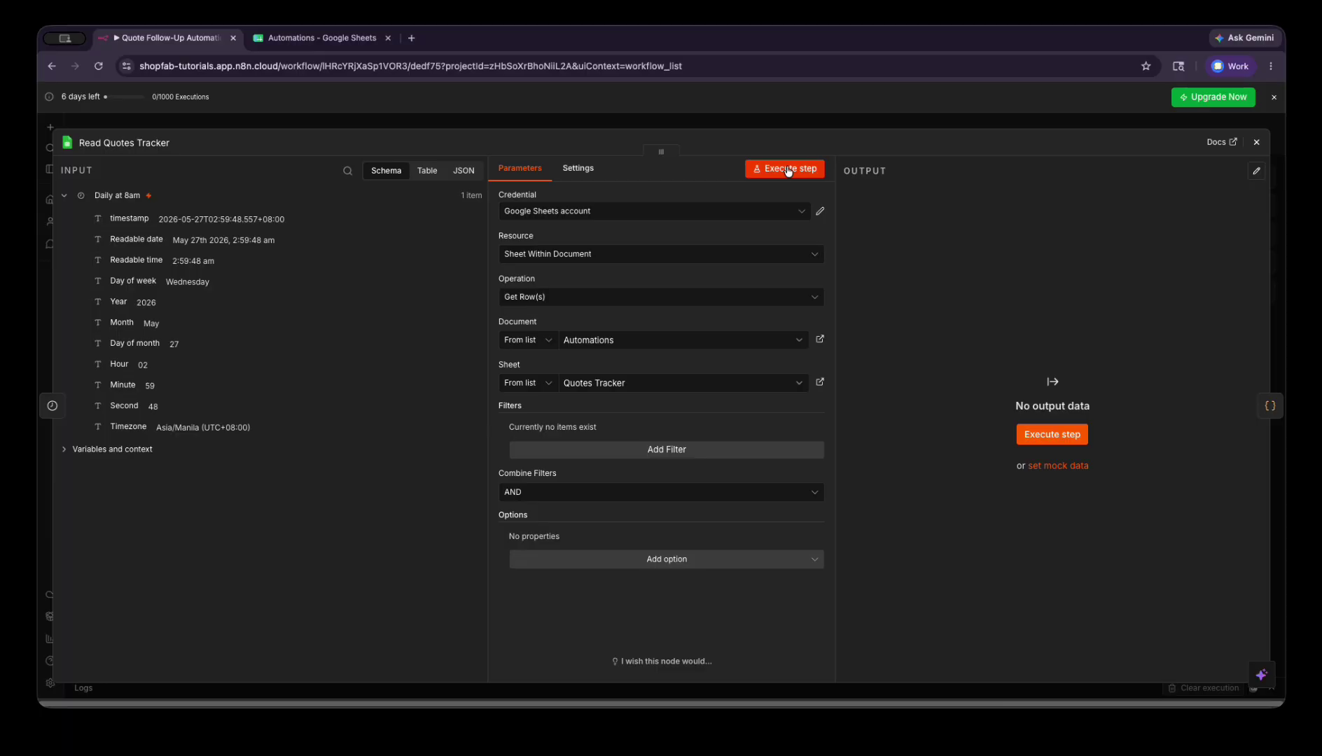
{"action": "left_click", "coordinate": [789, 171]}
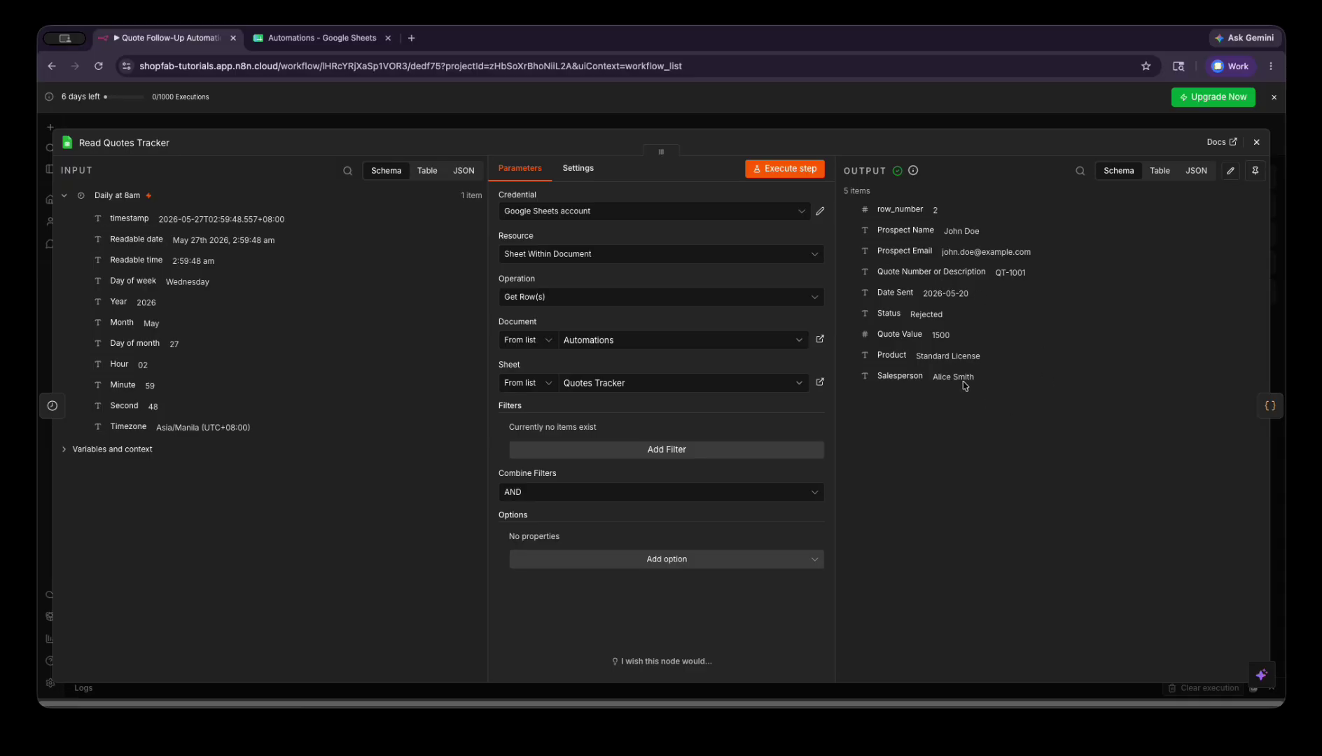
Compare the node's output with the prospect rows in the Quotes Tracker sheet and look over the Check Date Sent code
{"action": "left_click", "coordinate": [326, 38]}
{"action": "left_click_drag", "start_coordinate": [105, 212], "coordinate": [112, 263]}
{"action": "left_click", "coordinate": [196, 333]}
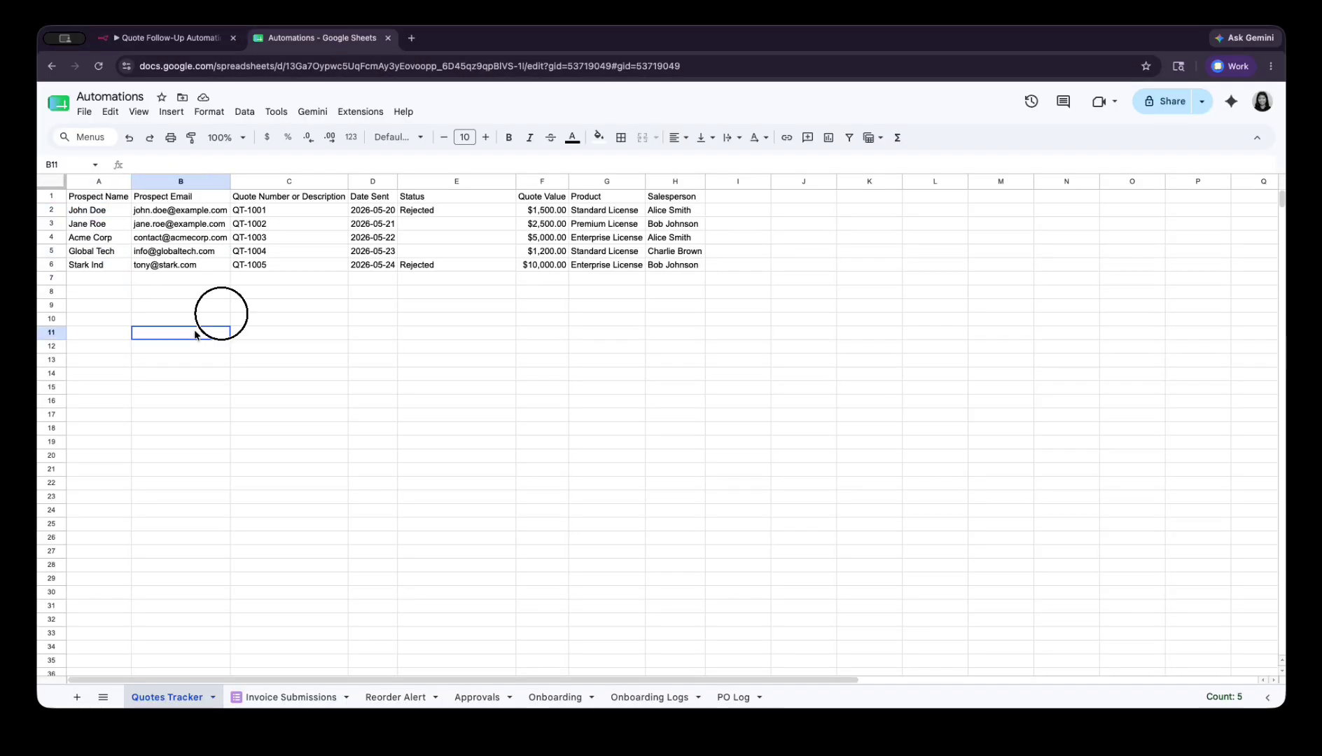
{"action": "left_click", "coordinate": [165, 37]}
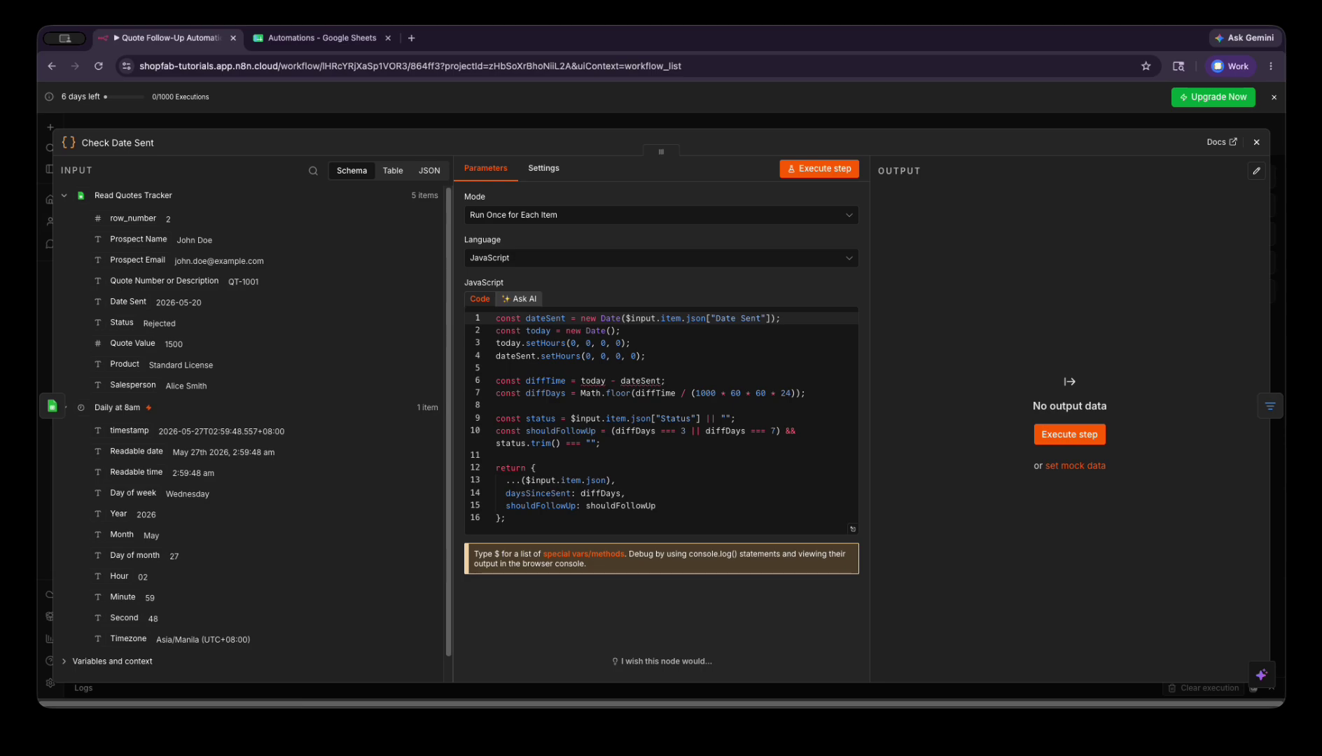
{"action": "left_click", "coordinate": [1256, 142]}
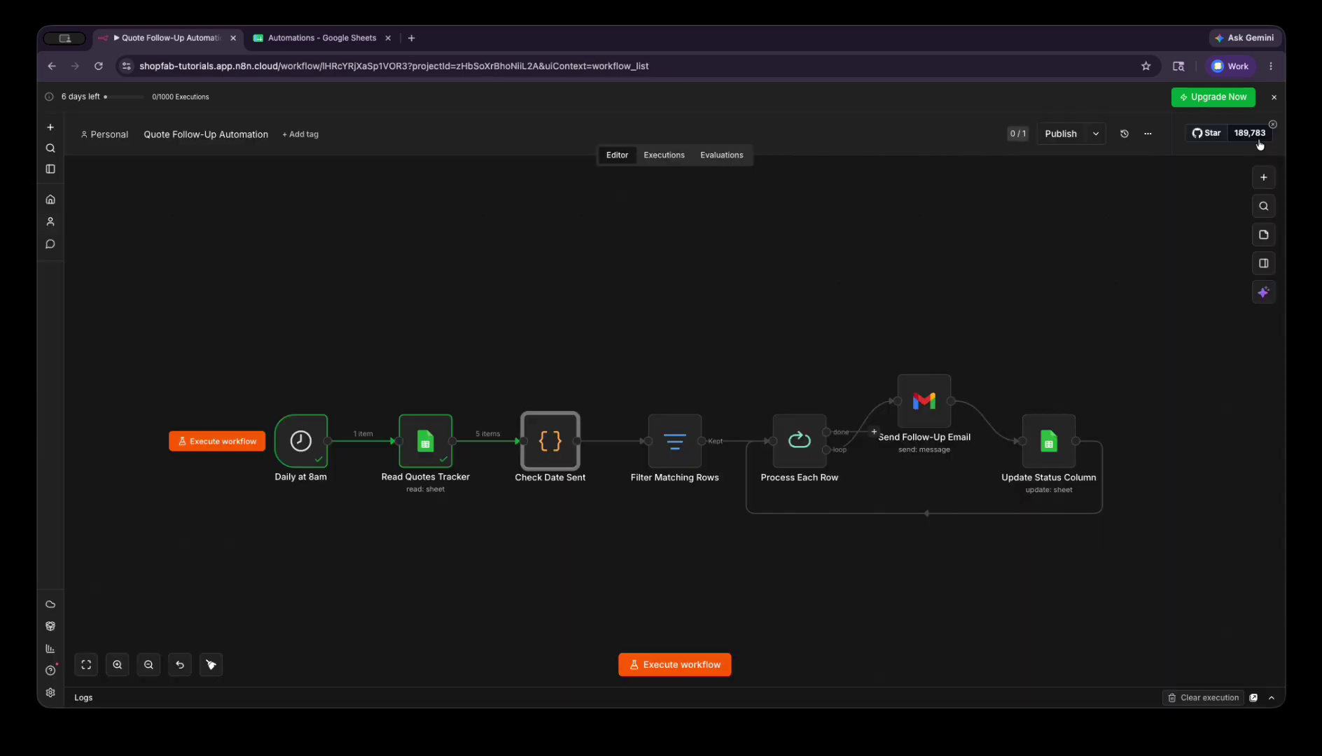
{"action": "left_click", "coordinate": [1268, 298]}
{"action": "left_click", "coordinate": [1089, 562]}
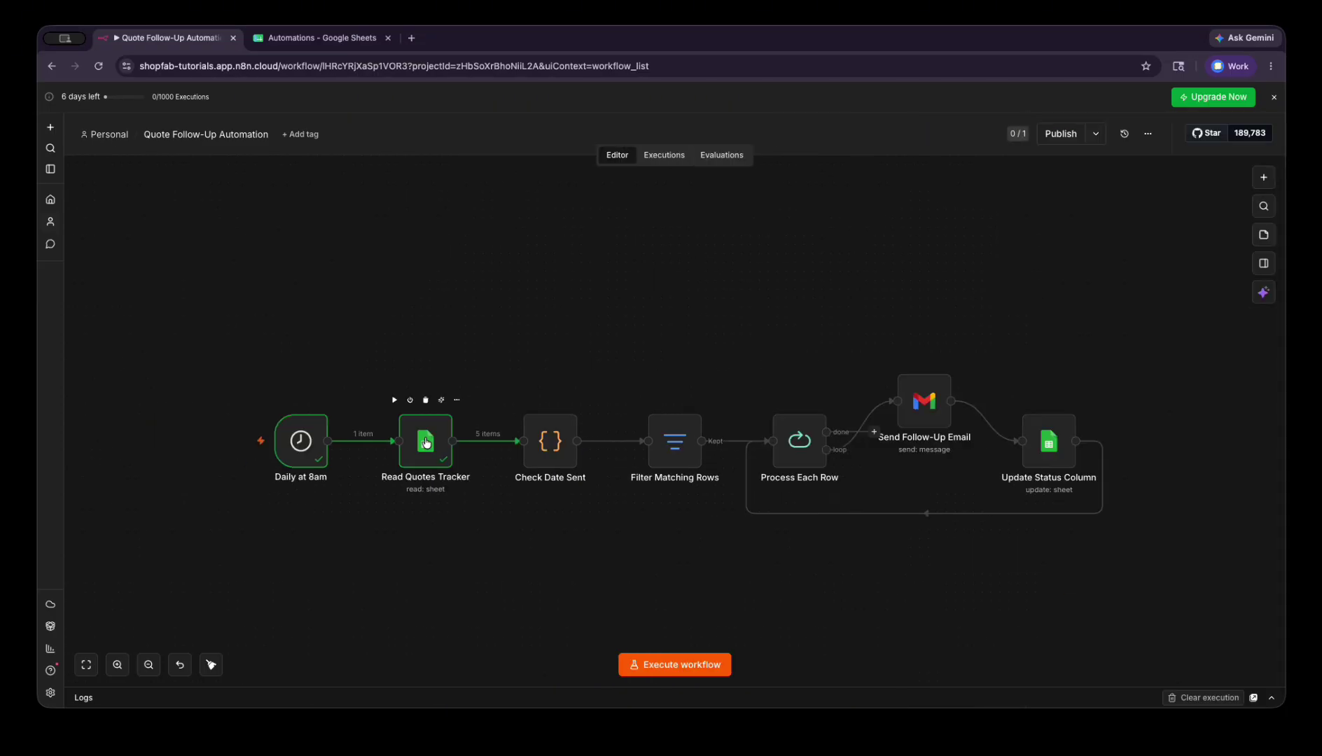
Add a filter to the Read Quotes Tracker node matching the Status column to an empty expression value, and execute the step
{"action": "double_click", "coordinate": [426, 442]}
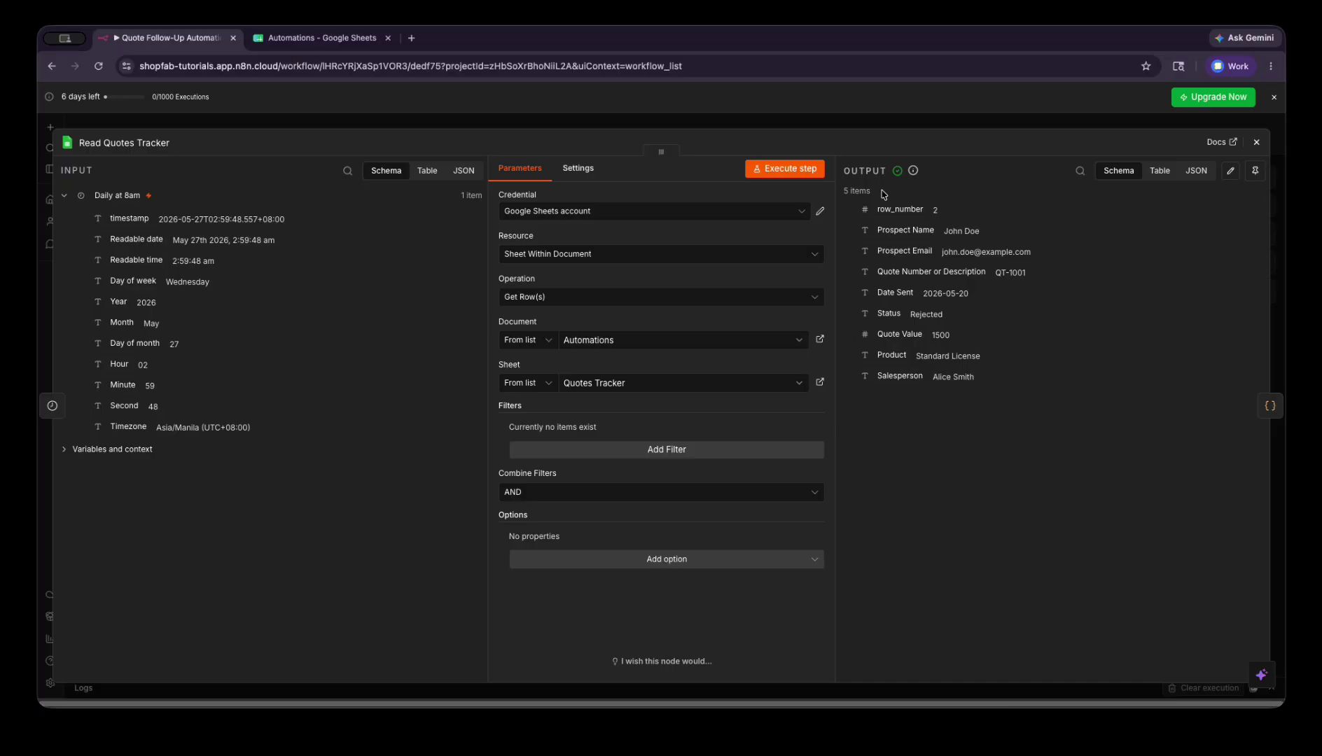
{"action": "left_click", "coordinate": [644, 451]}
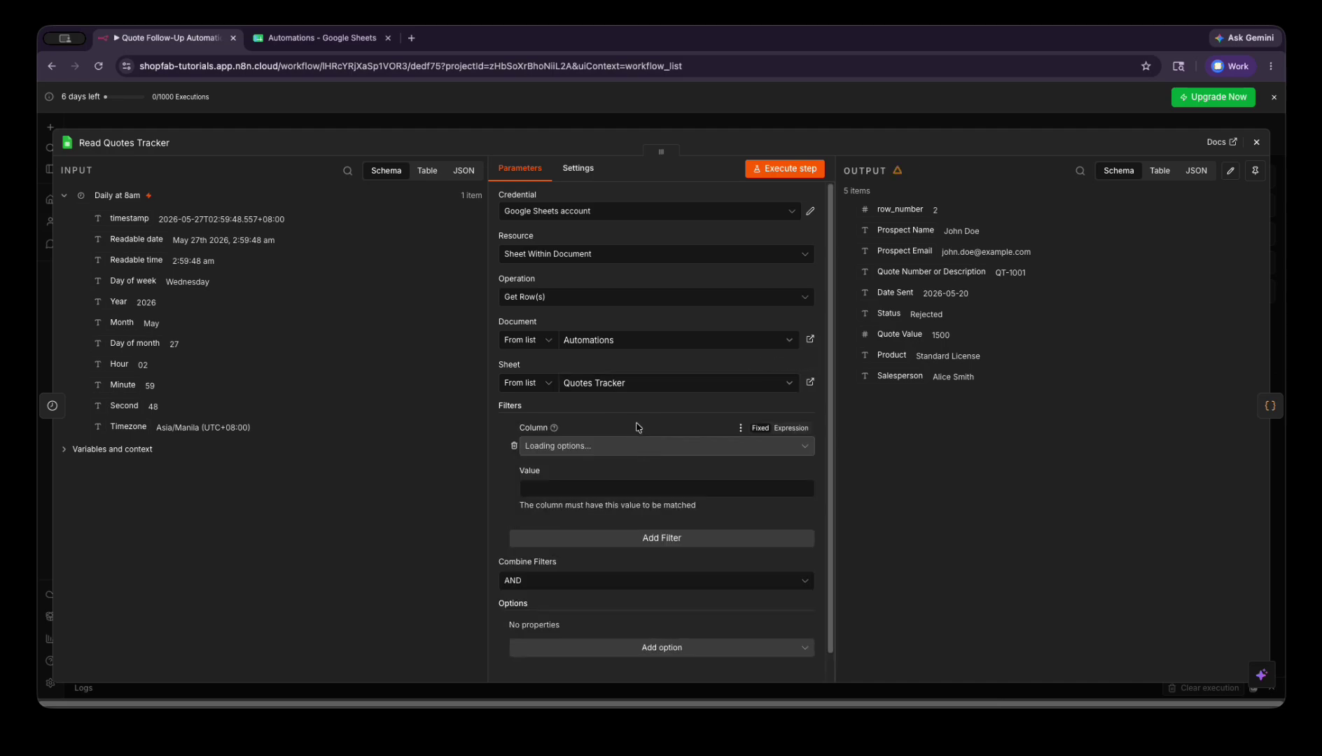
{"action": "left_click", "coordinate": [596, 448]}
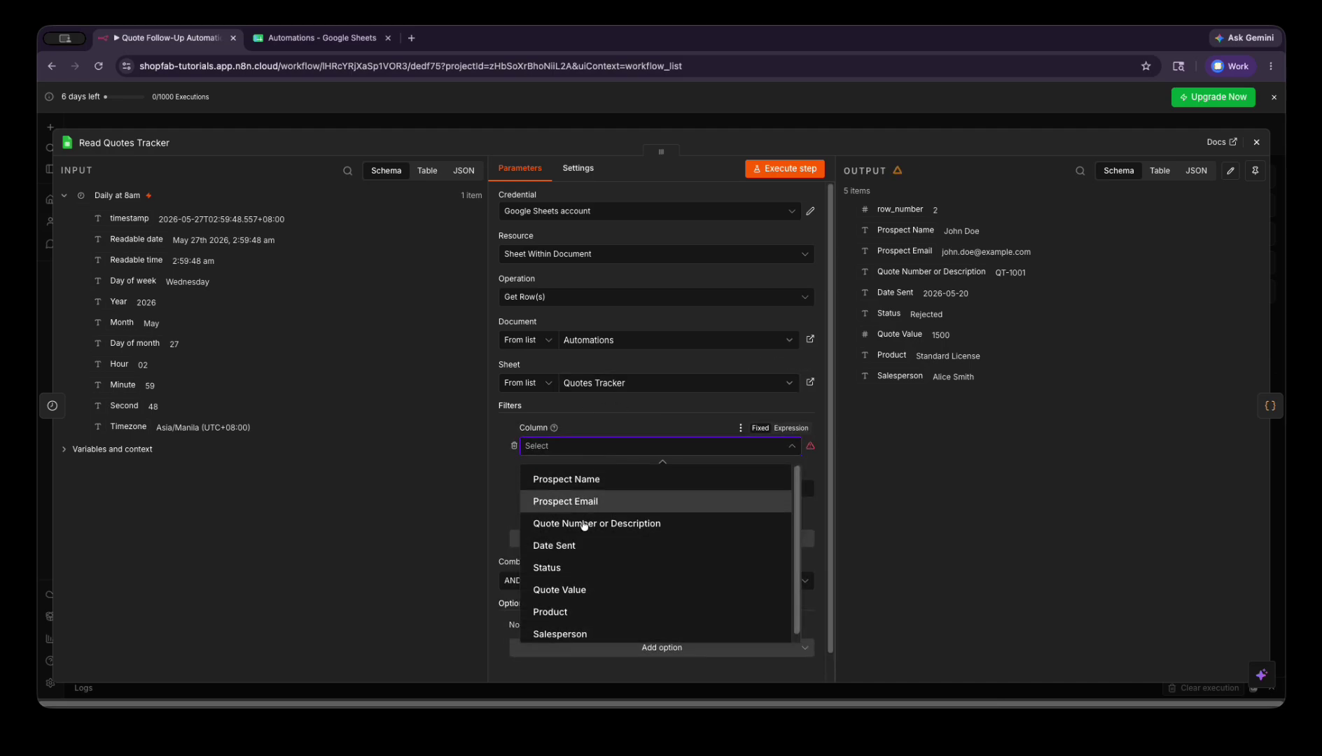
{"action": "left_click", "coordinate": [560, 567]}
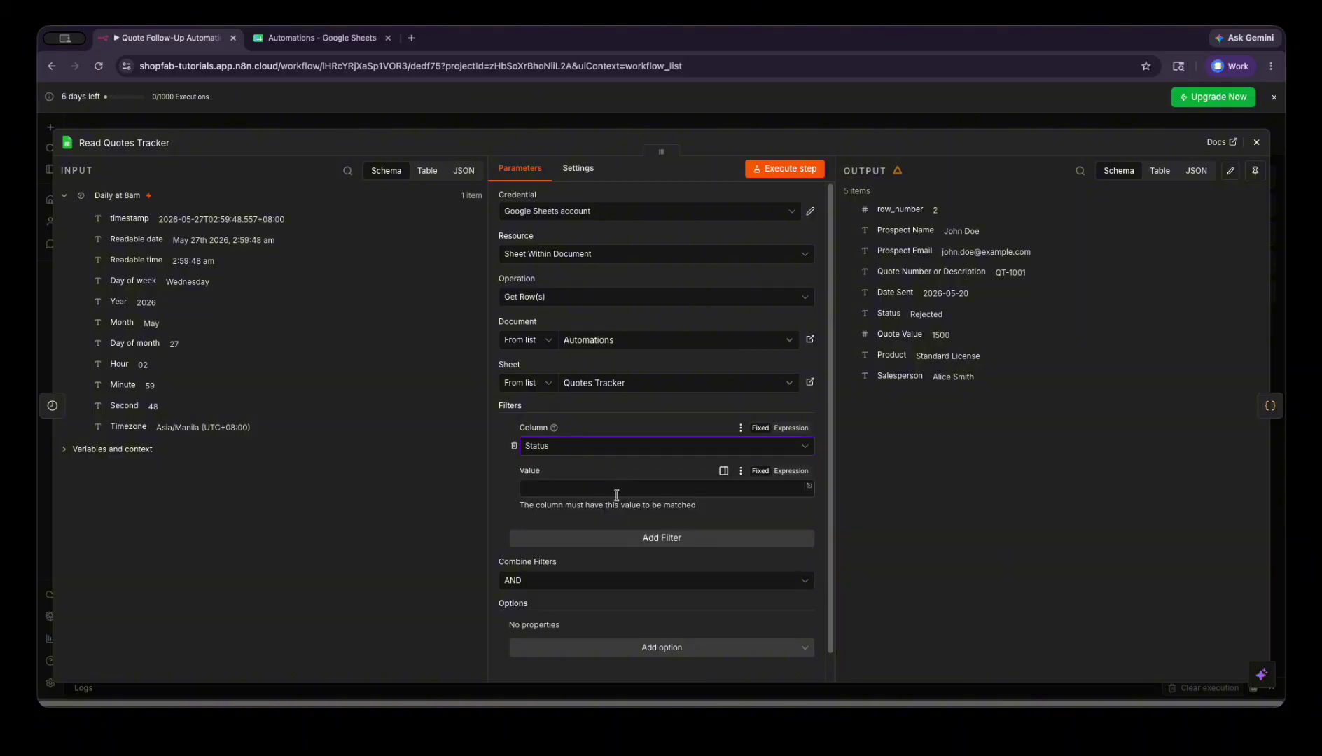
{"action": "left_click", "coordinate": [795, 473]}
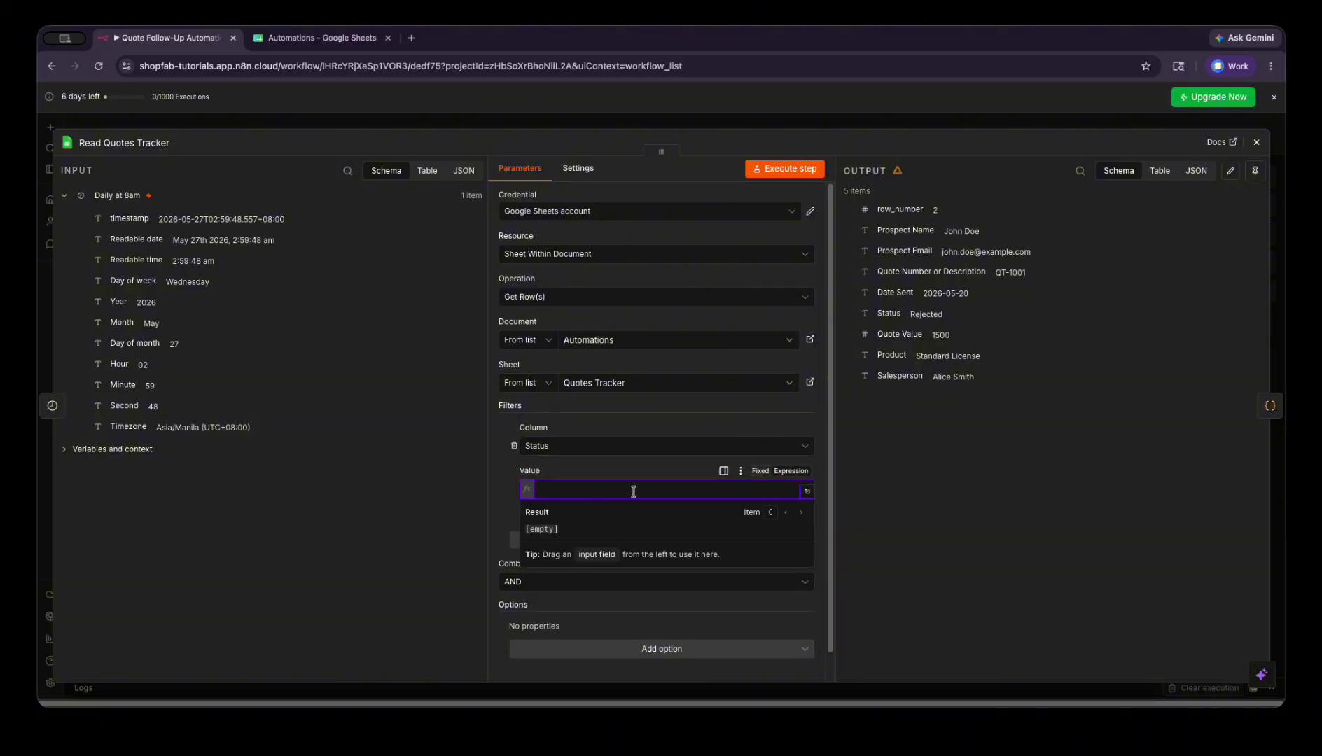
{"action": "left_click", "coordinate": [785, 169]}
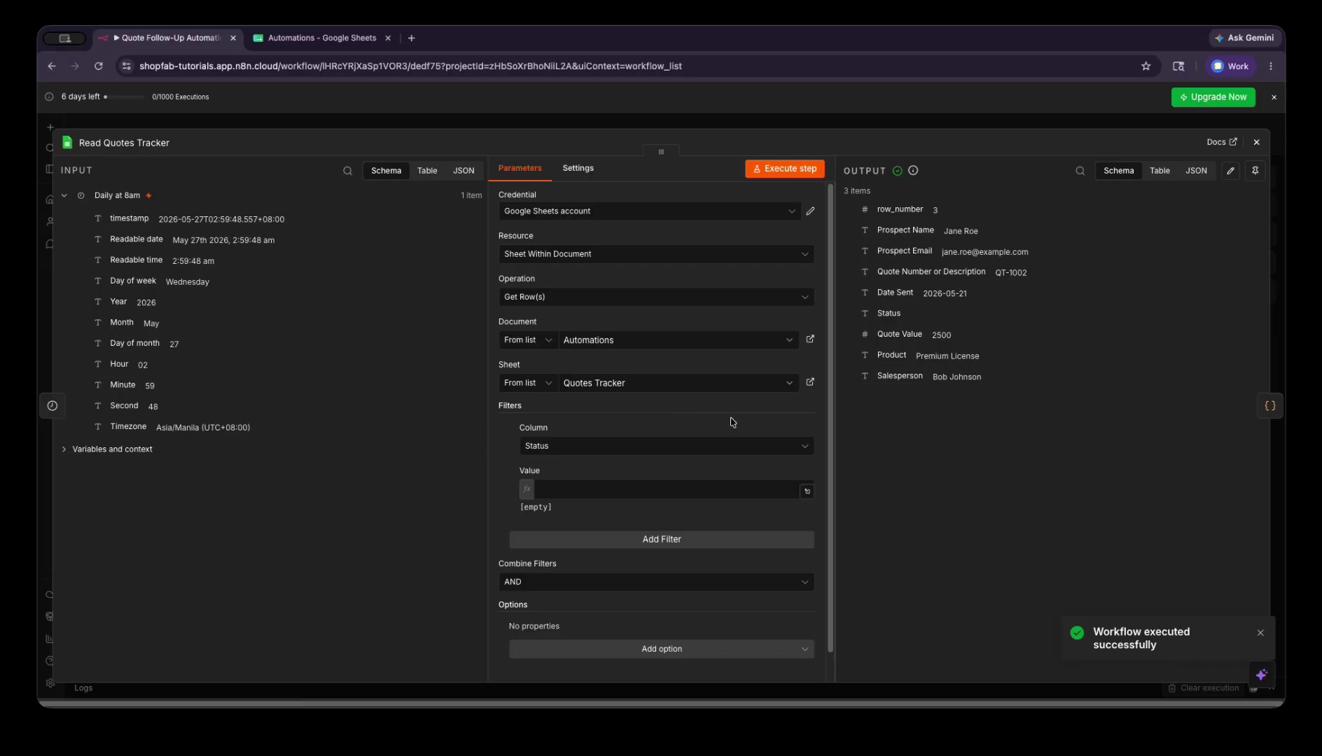
Examine the Check Date Sent node's input rows as a table and execute the step
{"action": "left_click", "coordinate": [1269, 406]}
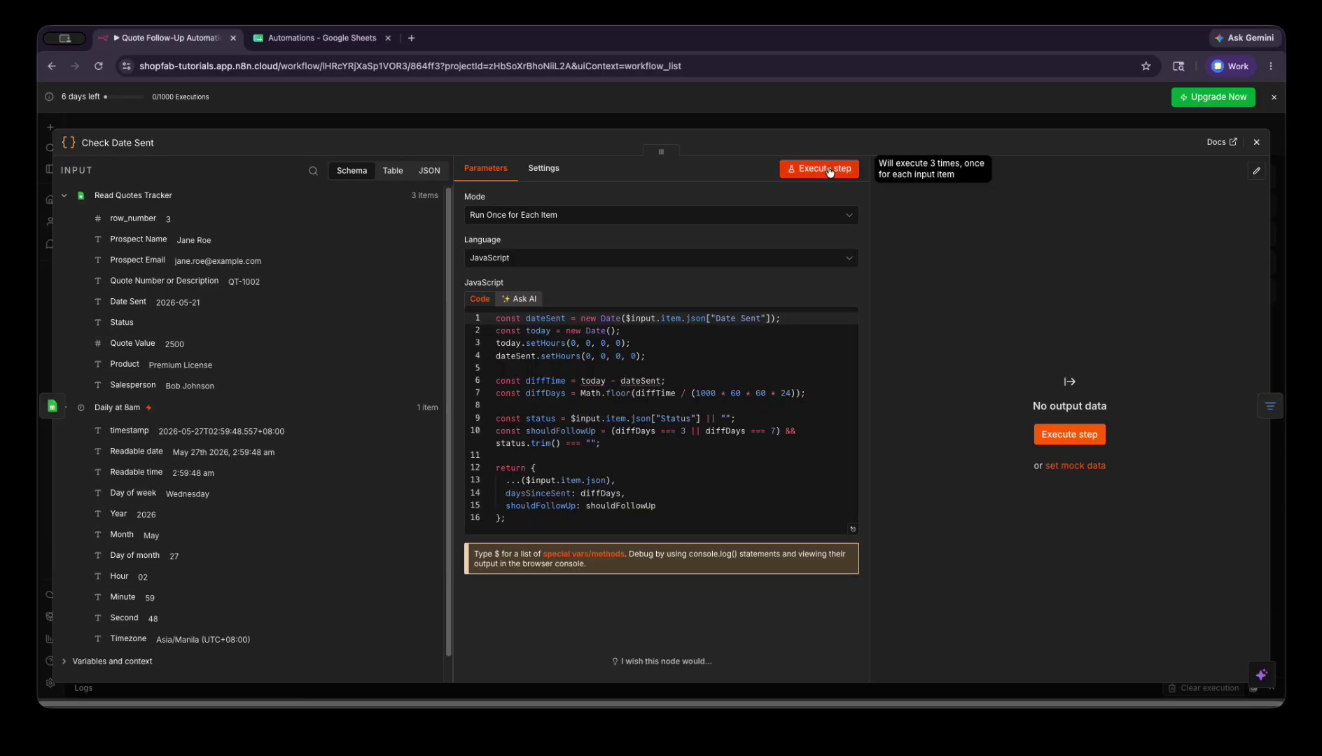
{"action": "left_click", "coordinate": [671, 343]}
{"action": "scroll", "coordinate": [218, 305], "scroll_direction": "down", "scroll_amount": 1}
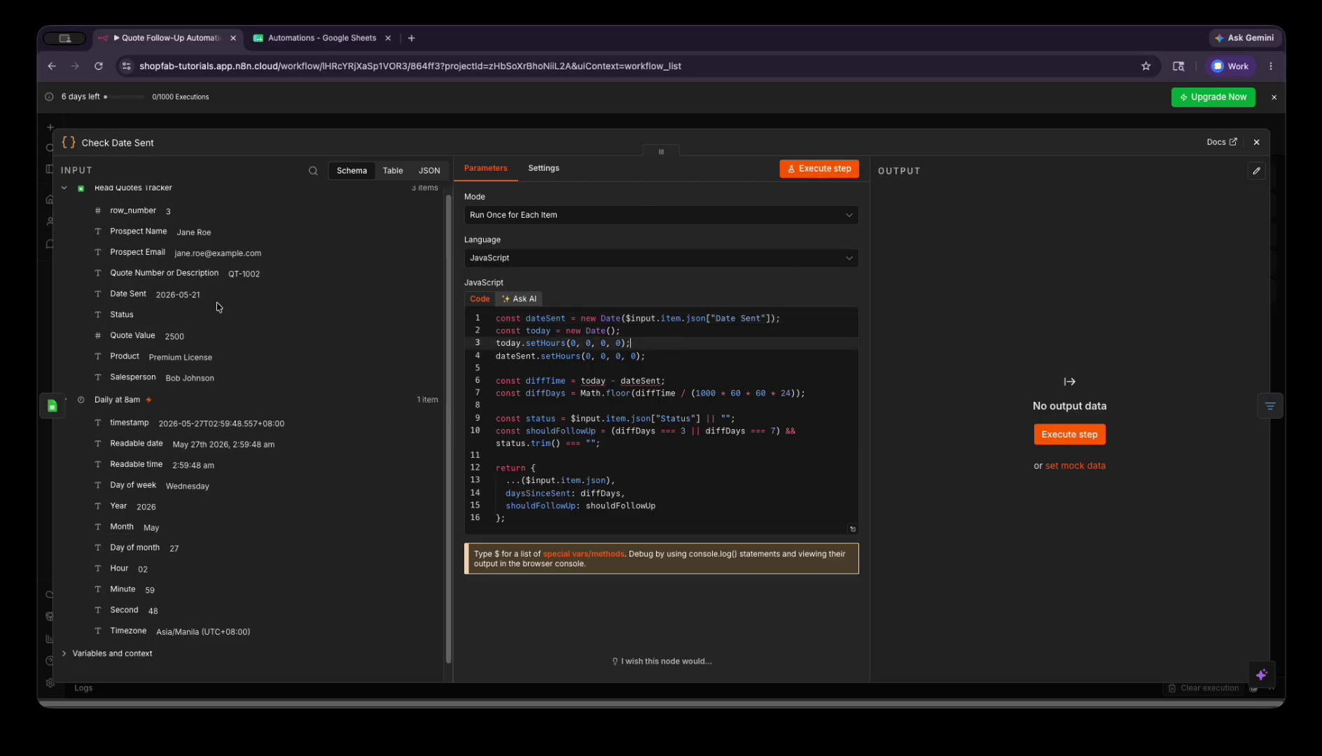
{"action": "scroll", "coordinate": [219, 305], "scroll_direction": "up", "scroll_amount": 1}
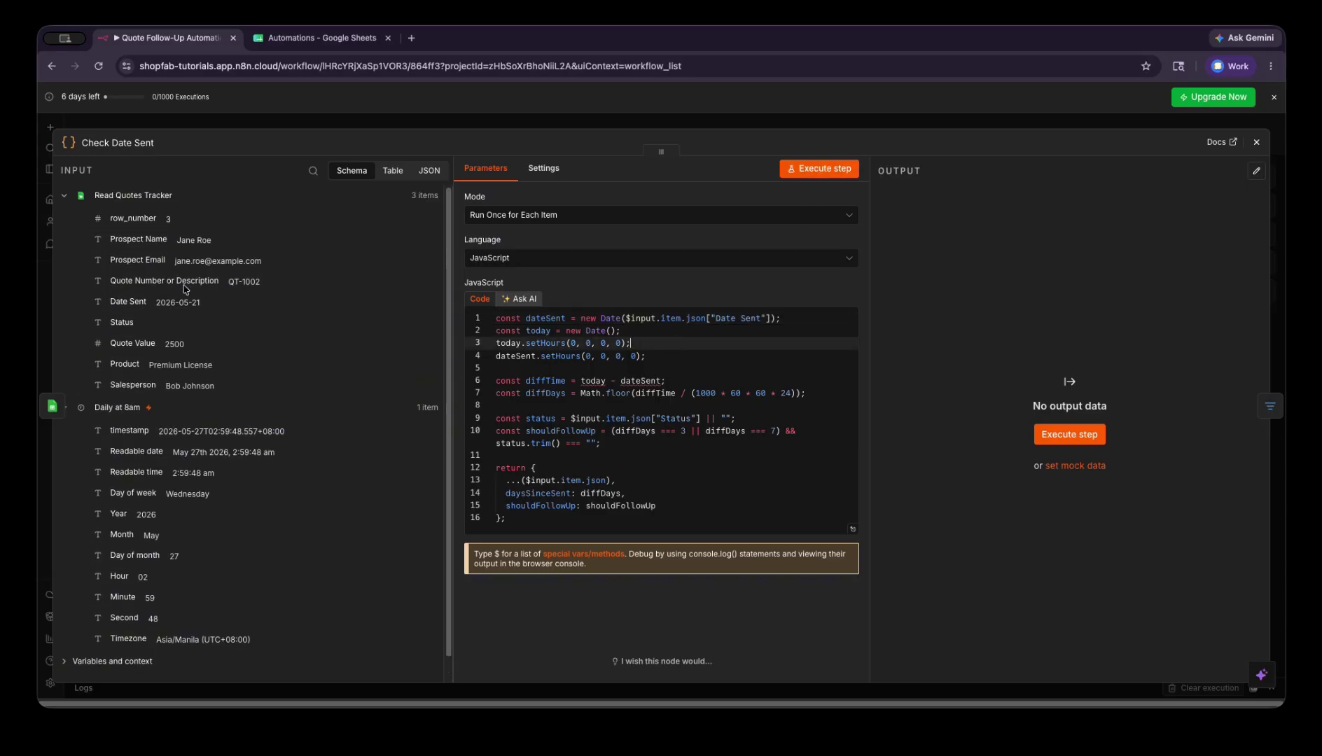
{"action": "left_click", "coordinate": [392, 170]}
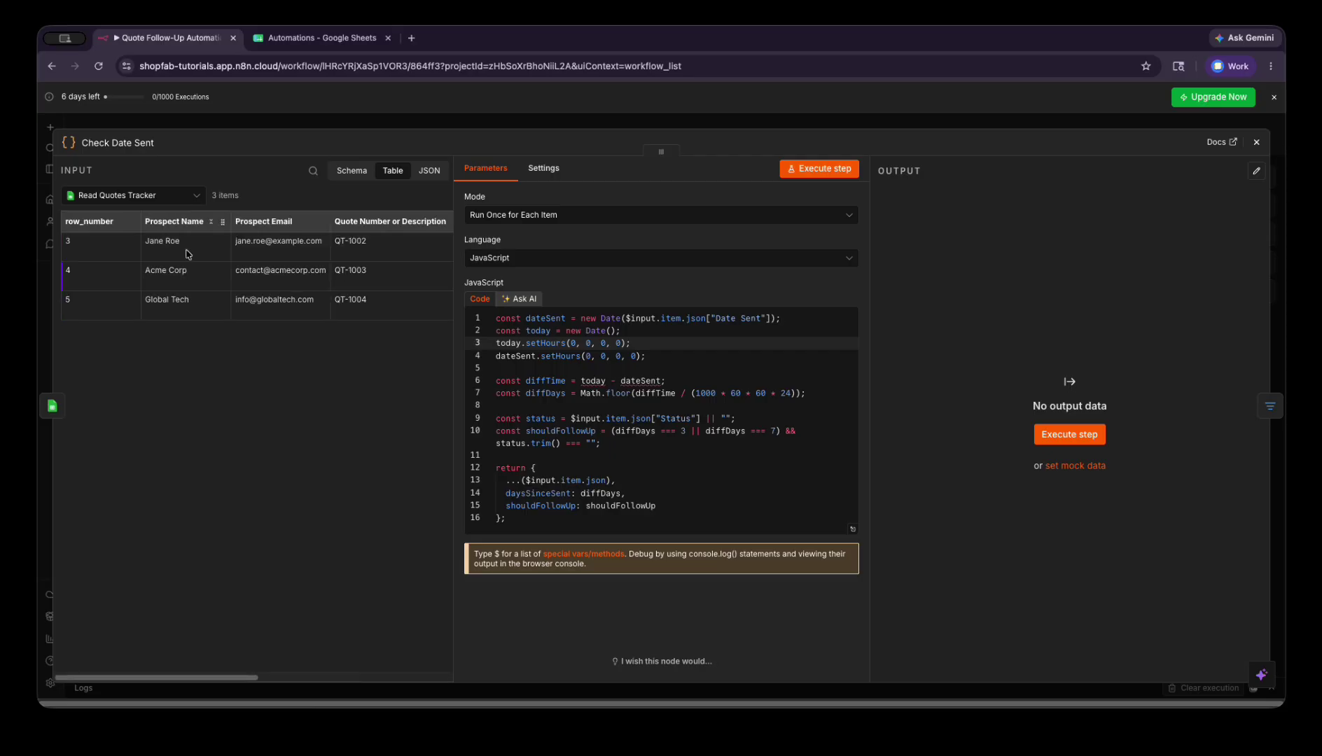
{"action": "left_click_drag", "start_coordinate": [210, 678], "coordinate": [181, 664]}
{"action": "left_click", "coordinate": [218, 679]}
{"action": "left_click_drag", "start_coordinate": [217, 680], "coordinate": [268, 678]}
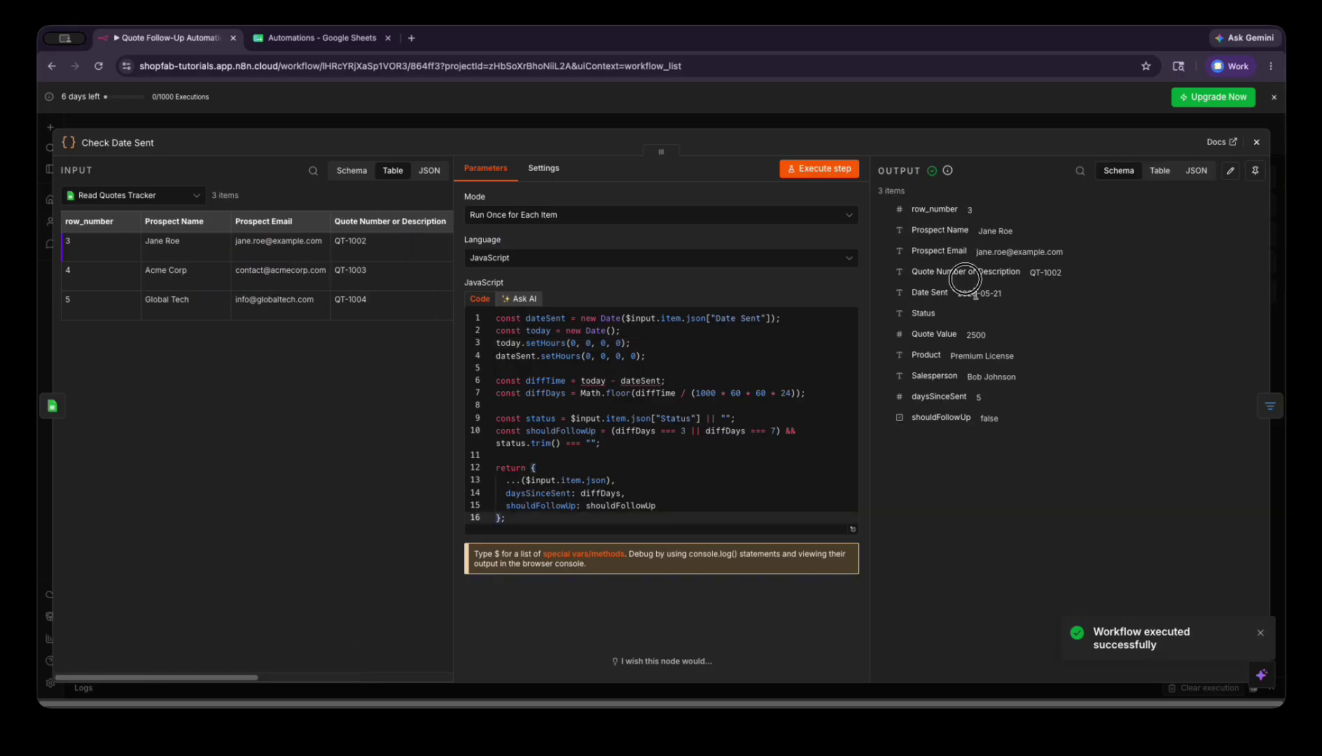
Examine the Date Sent, daysSinceSent and shouldFollowUp fields in the Check Date Sent node's output
{"action": "left_click_drag", "start_coordinate": [957, 294], "coordinate": [1038, 299]}
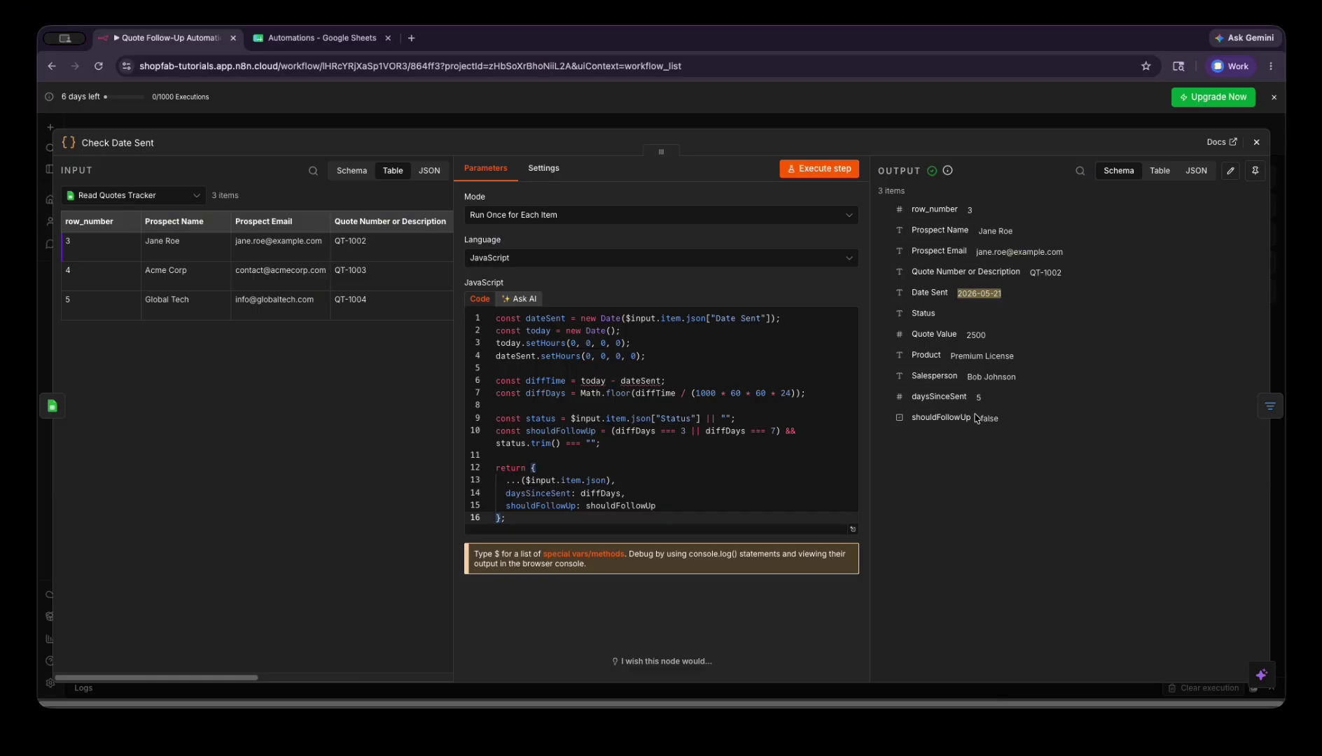
{"action": "left_click_drag", "start_coordinate": [978, 420], "coordinate": [1022, 422]}
{"action": "left_click", "coordinate": [968, 468]}
{"action": "left_click_drag", "start_coordinate": [910, 397], "coordinate": [995, 403]}
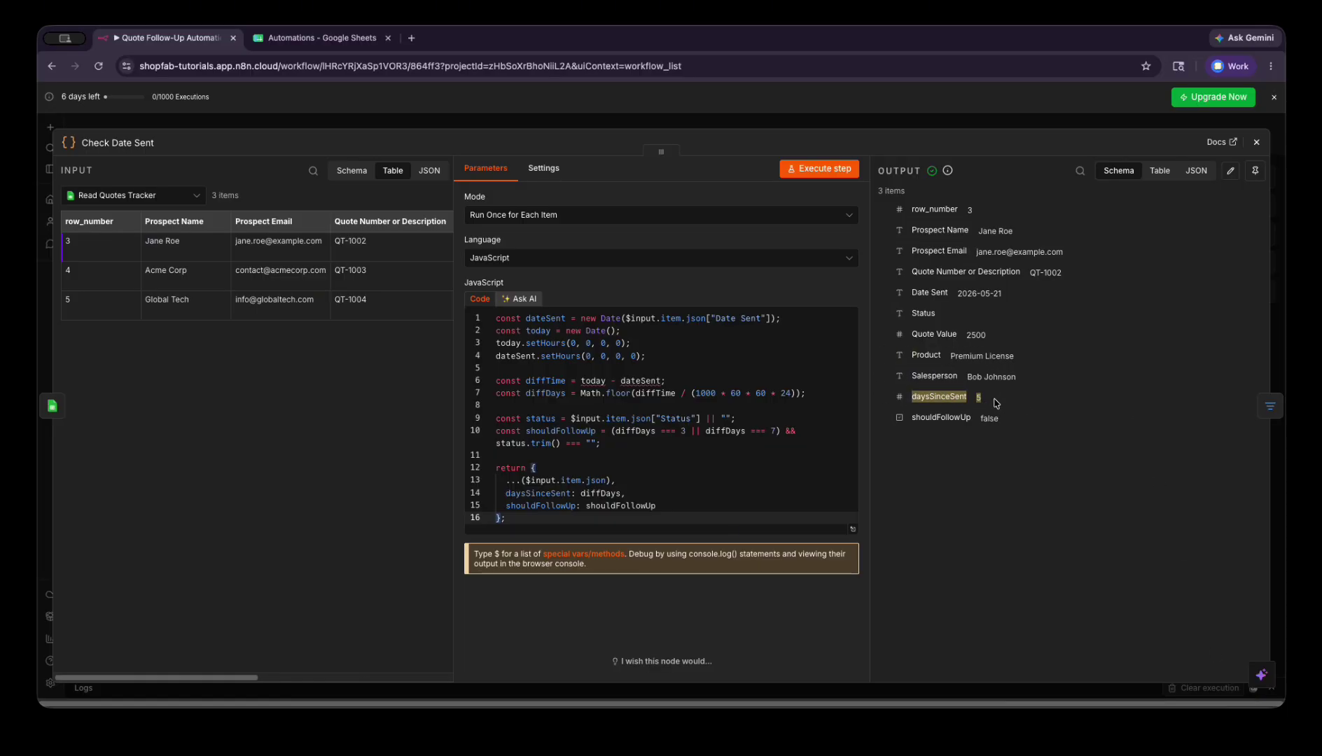
{"action": "left_click", "coordinate": [995, 403]}
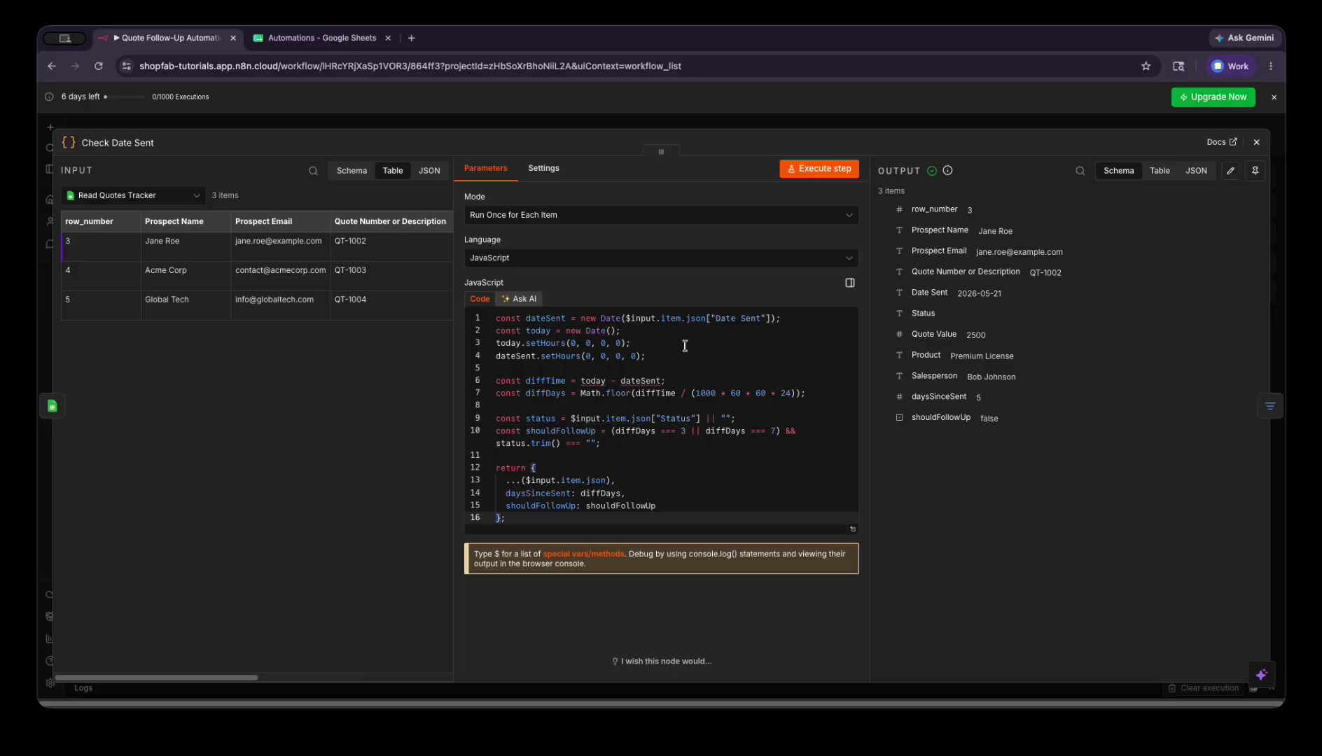
Check that the Date Sent and Status column names referenced in the Check Date Sent code match the sheet's fields
{"action": "left_click", "coordinate": [721, 318]}
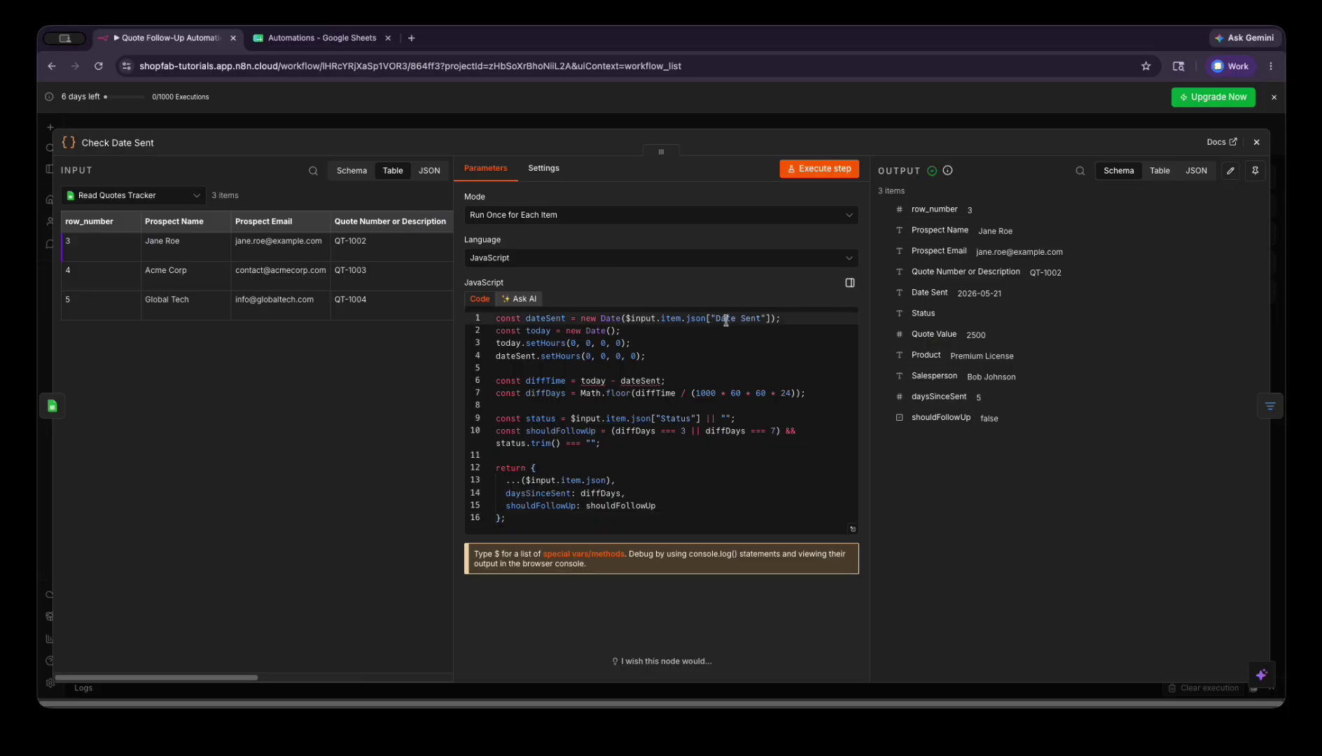
{"action": "left_click_drag", "start_coordinate": [716, 319], "coordinate": [760, 319]}
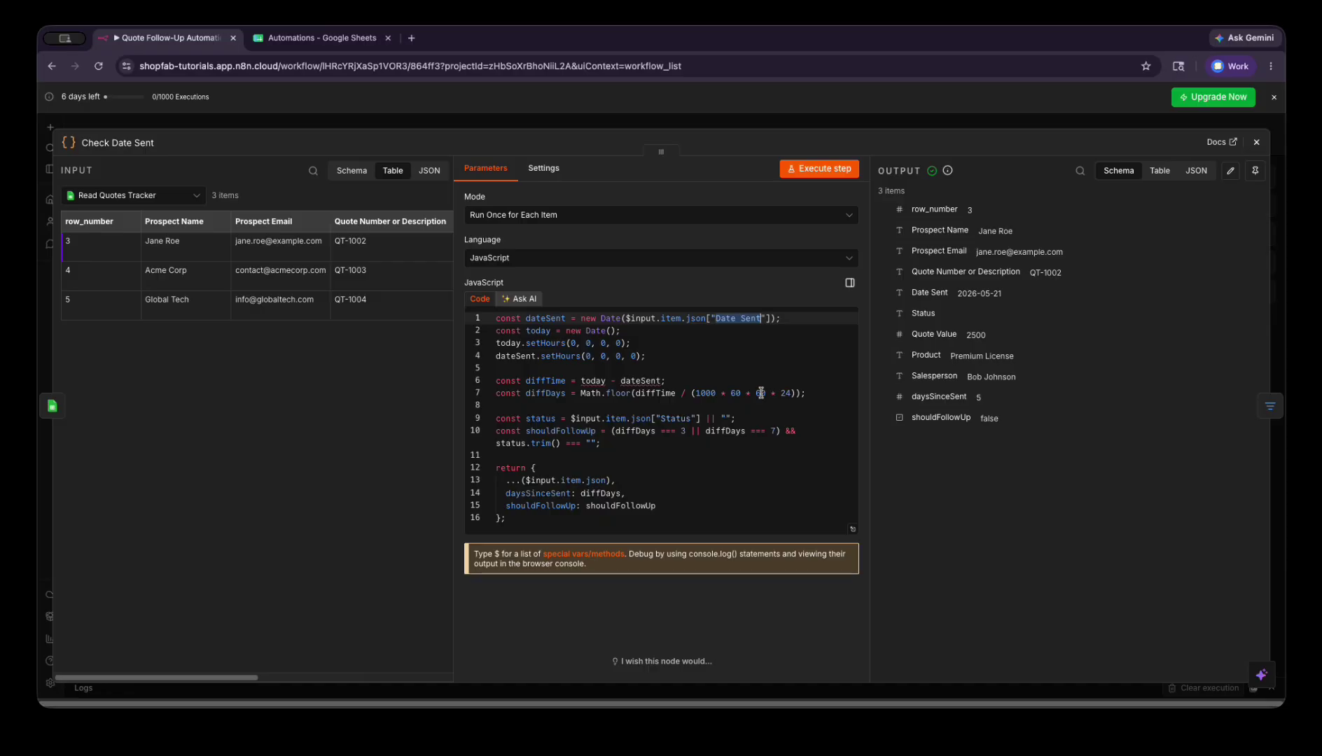
{"action": "left_click", "coordinate": [711, 320]}
{"action": "left_click_drag", "start_coordinate": [714, 319], "coordinate": [762, 319]}
{"action": "left_click", "coordinate": [719, 344]}
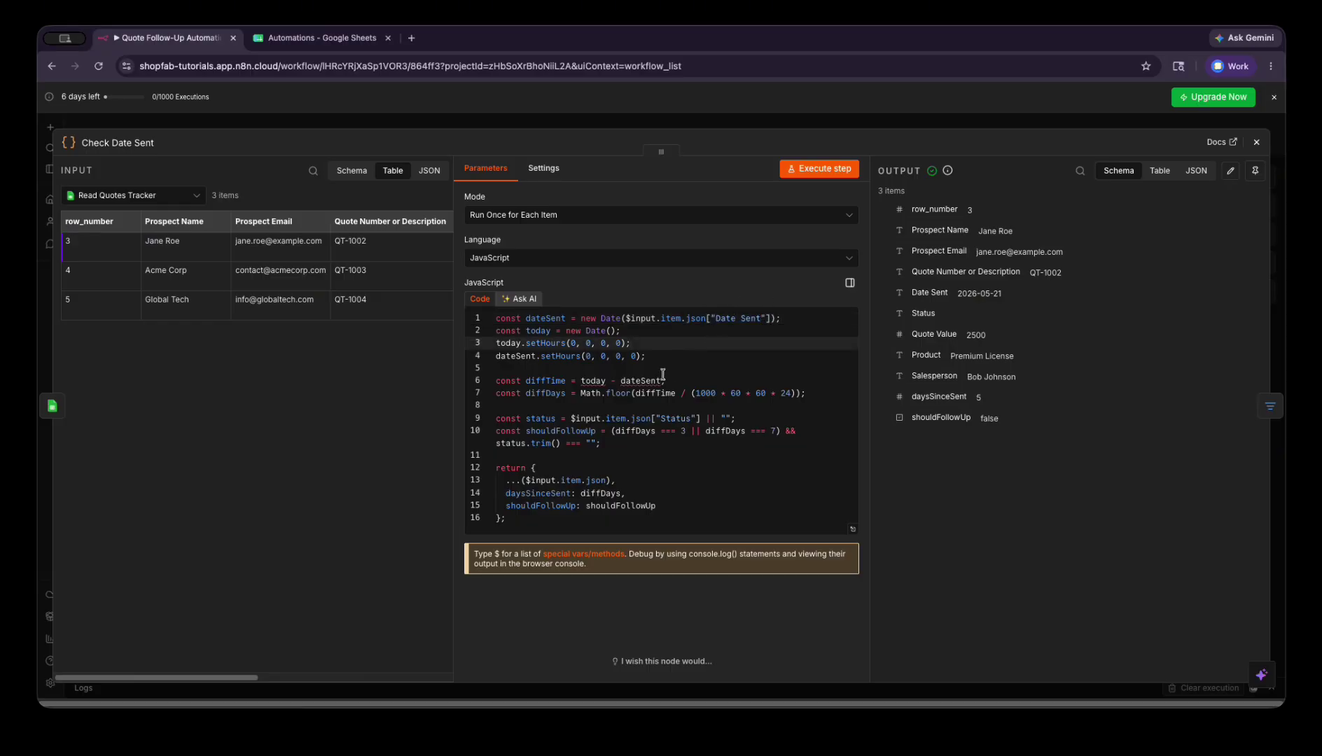
{"action": "left_click_drag", "start_coordinate": [660, 419], "coordinate": [683, 421]}
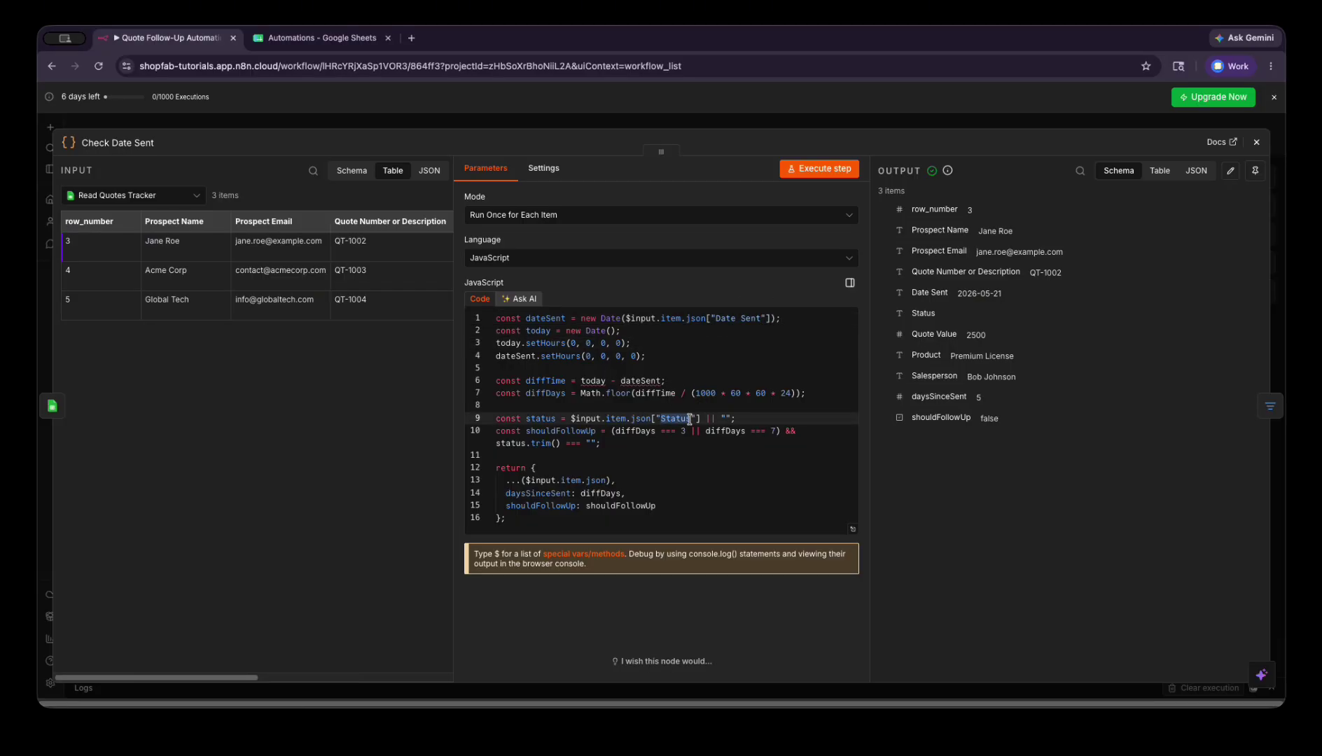
{"action": "left_click", "coordinate": [704, 365]}
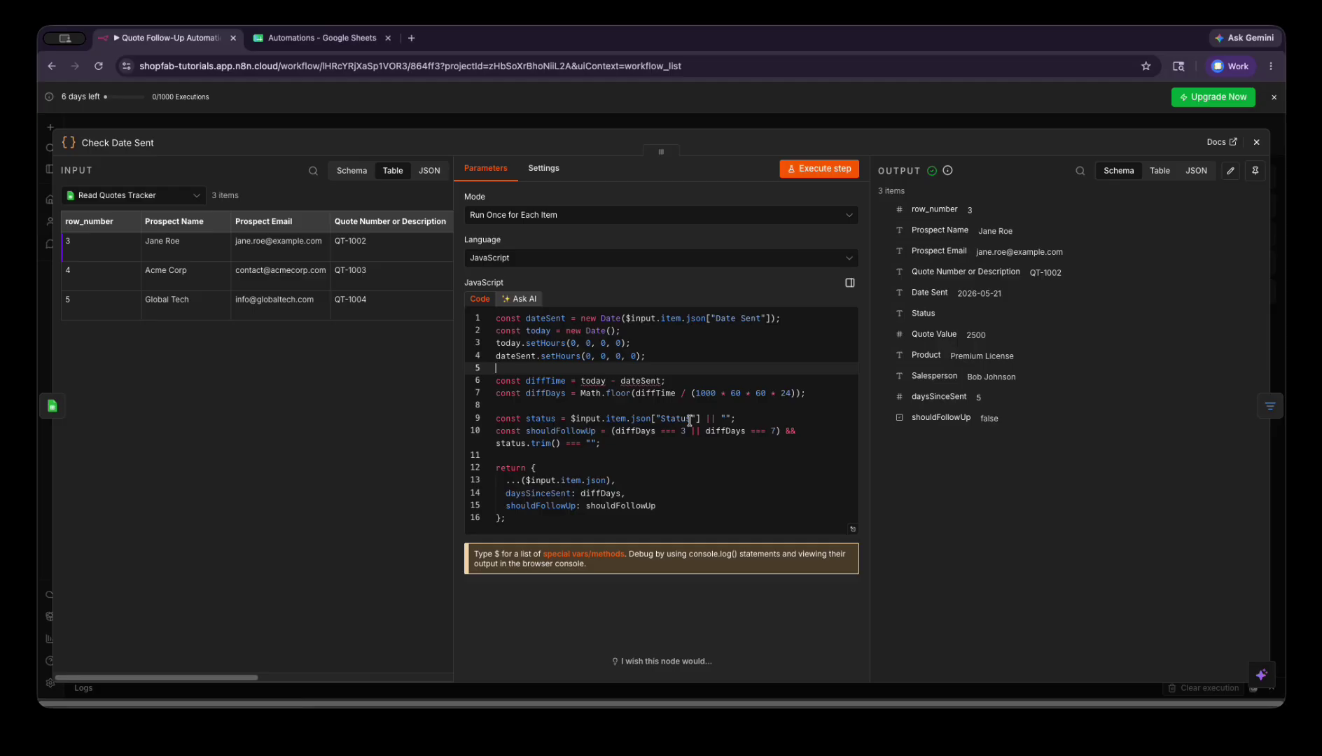
{"action": "left_click_drag", "start_coordinate": [689, 421], "coordinate": [661, 418]}
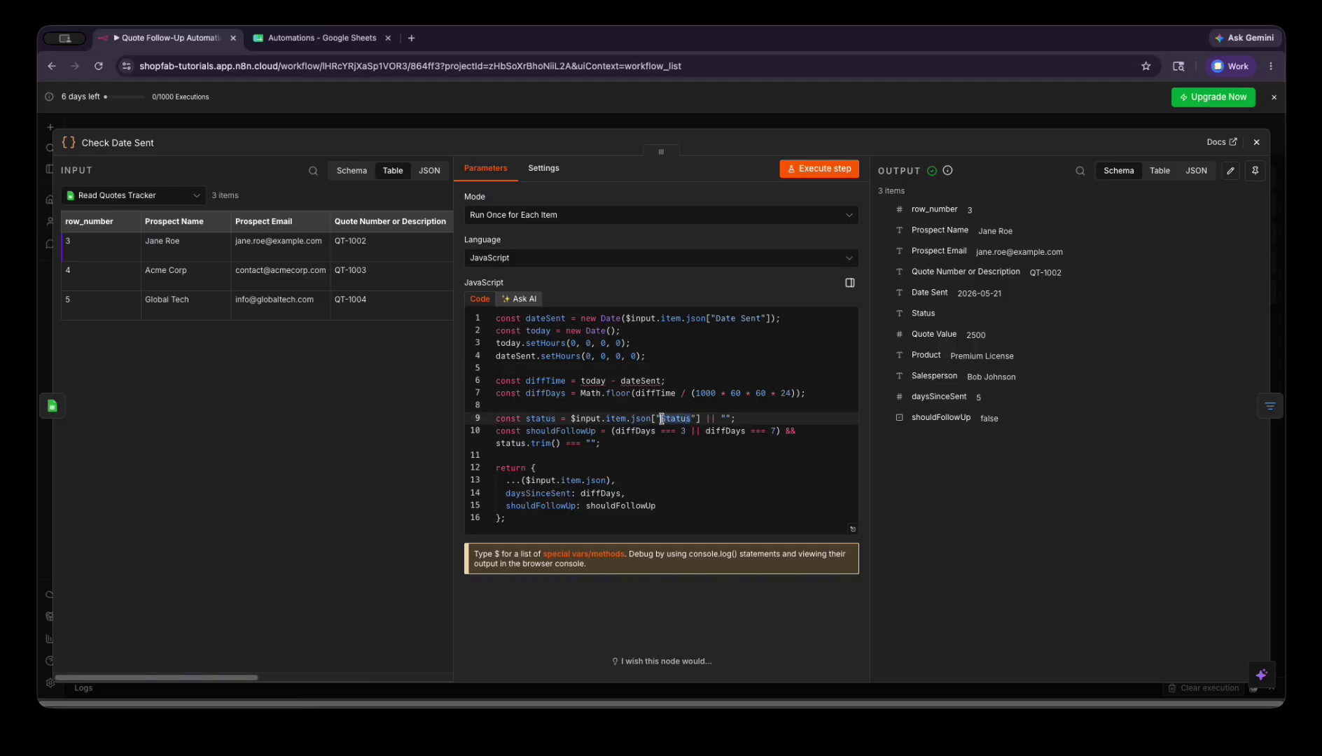
{"action": "left_click", "coordinate": [670, 468]}
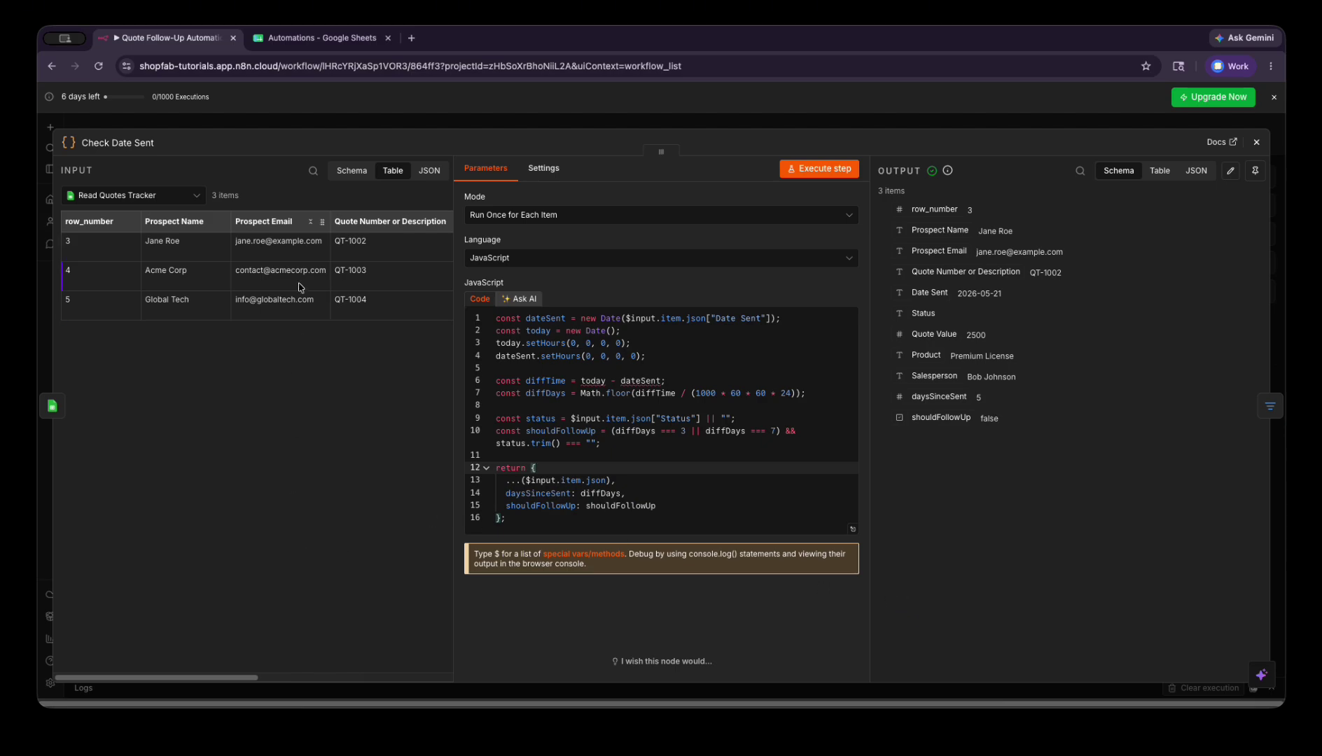
{"action": "left_click", "coordinate": [996, 400]}
{"action": "left_click", "coordinate": [681, 405]}
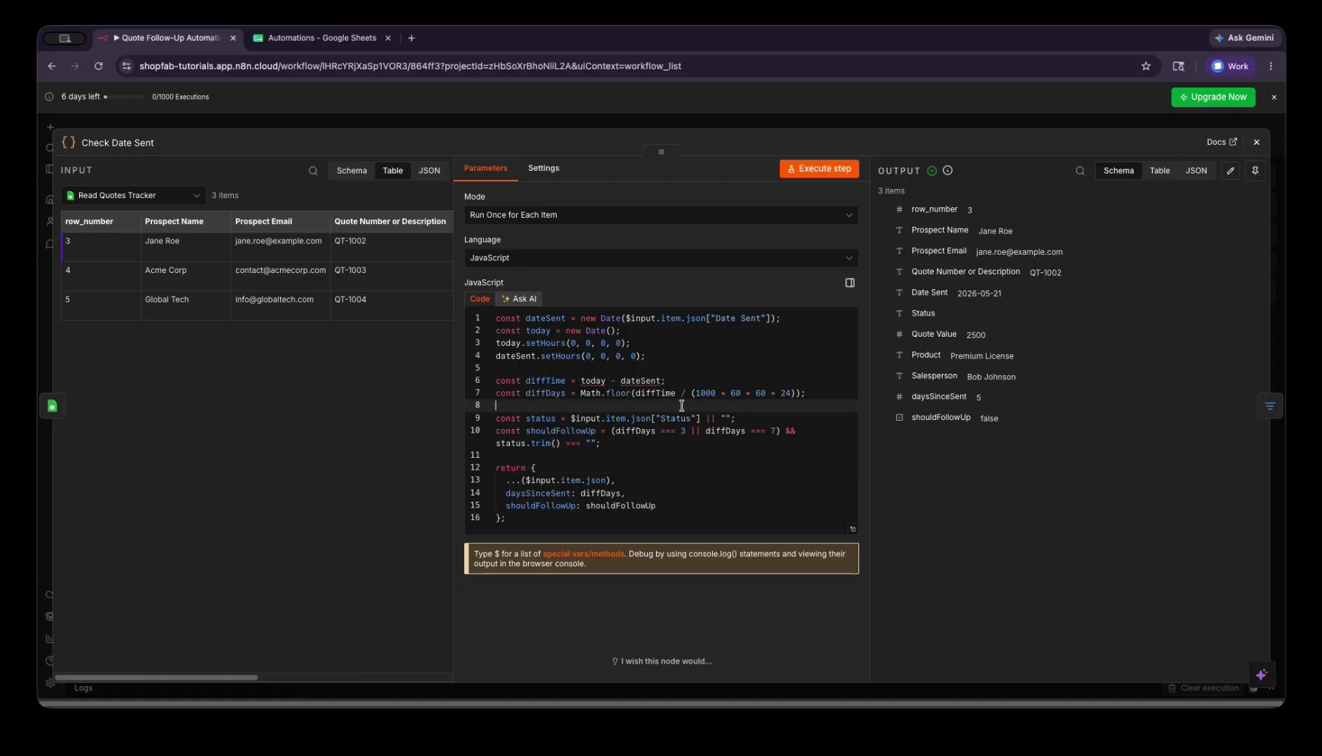
Execute the Filter Matching Rows node and examine the kept item's Prospect Name, daysSinceSent and shouldFollowUp fields
{"action": "left_click", "coordinate": [1268, 408]}
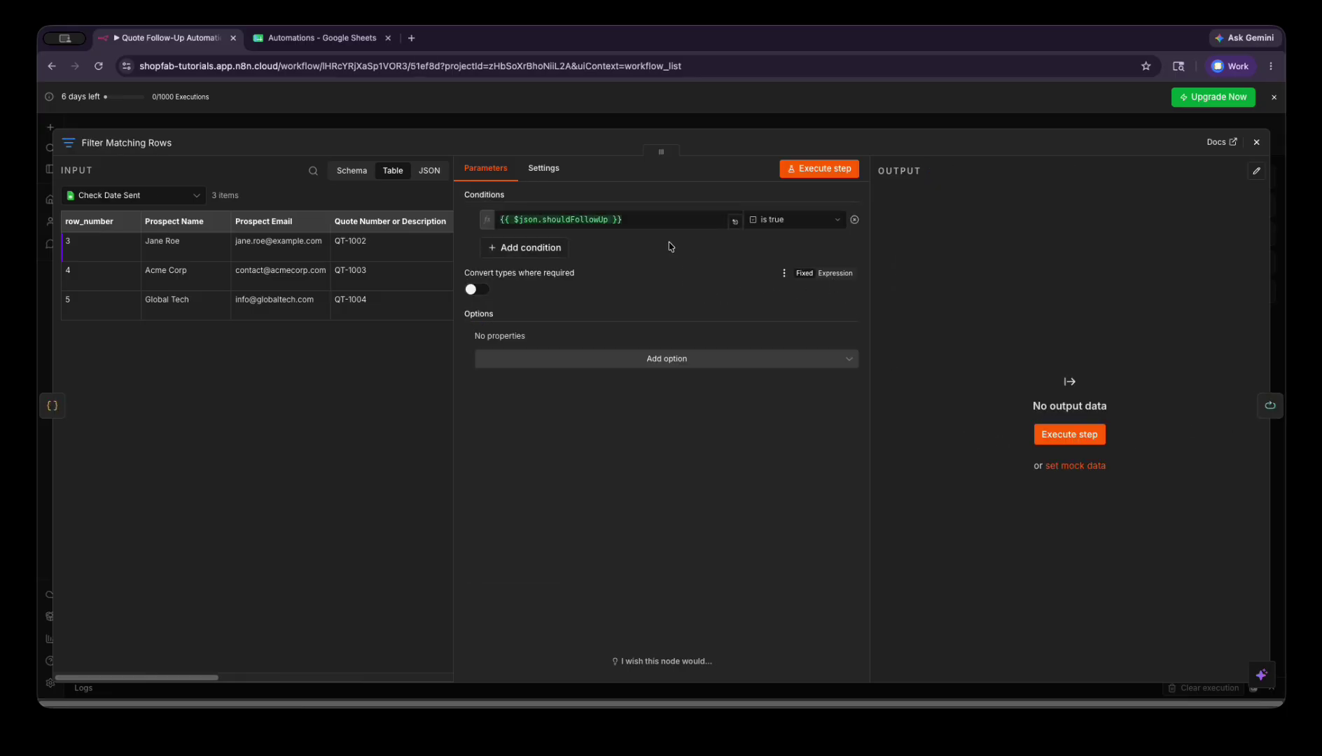
{"action": "left_click", "coordinate": [796, 173]}
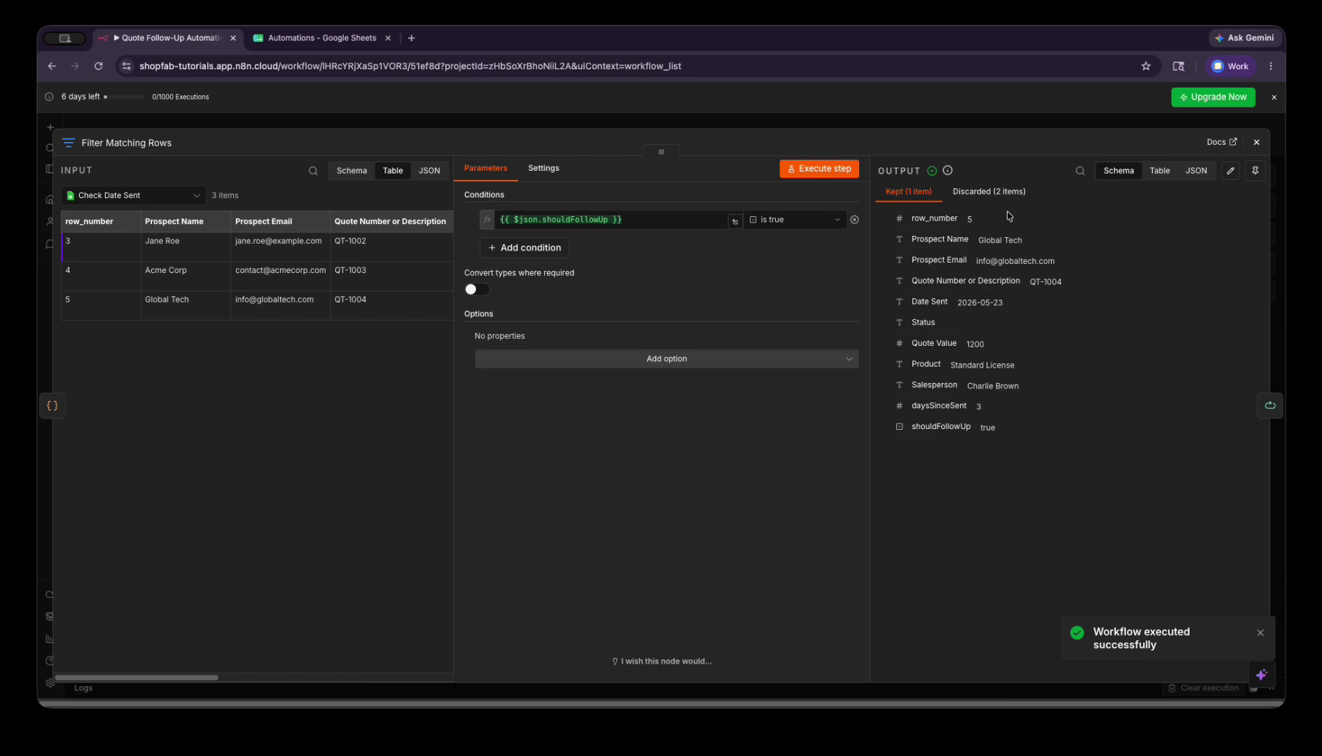
{"action": "left_click", "coordinate": [975, 401]}
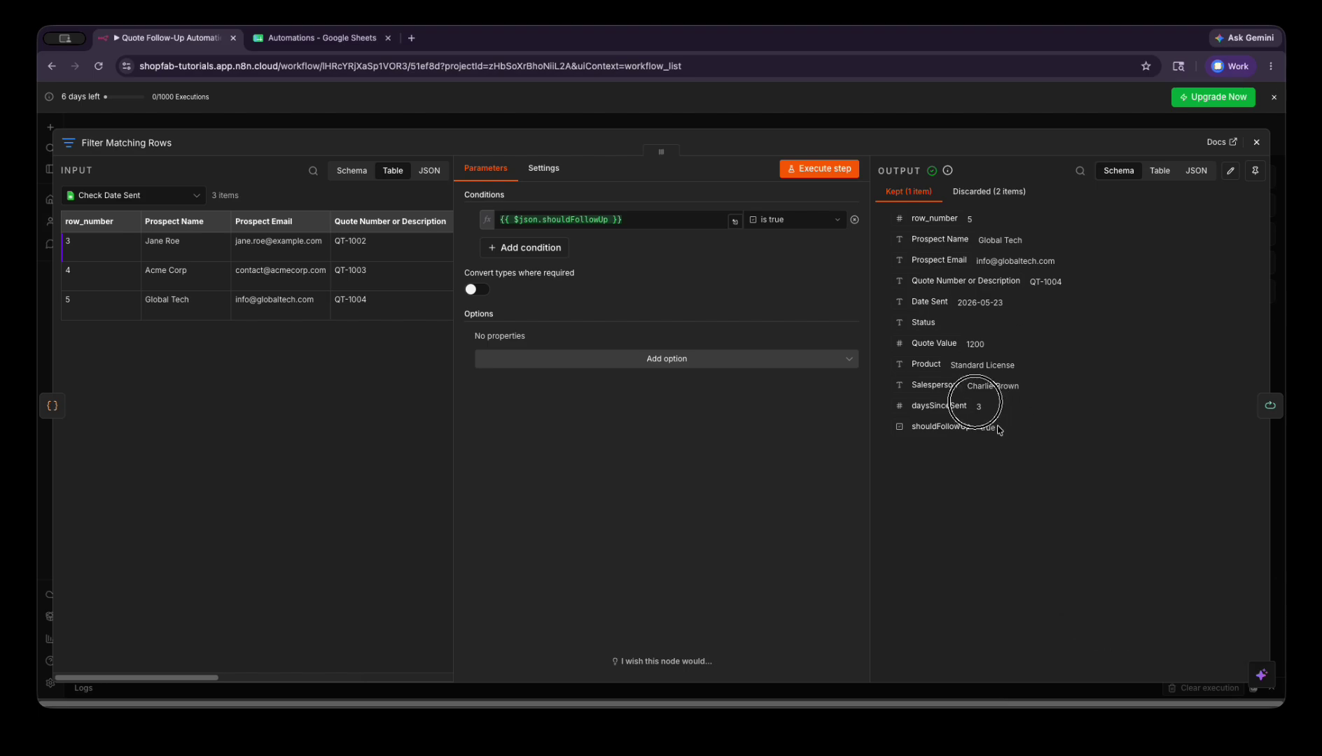
{"action": "left_click_drag", "start_coordinate": [998, 426], "coordinate": [909, 428]}
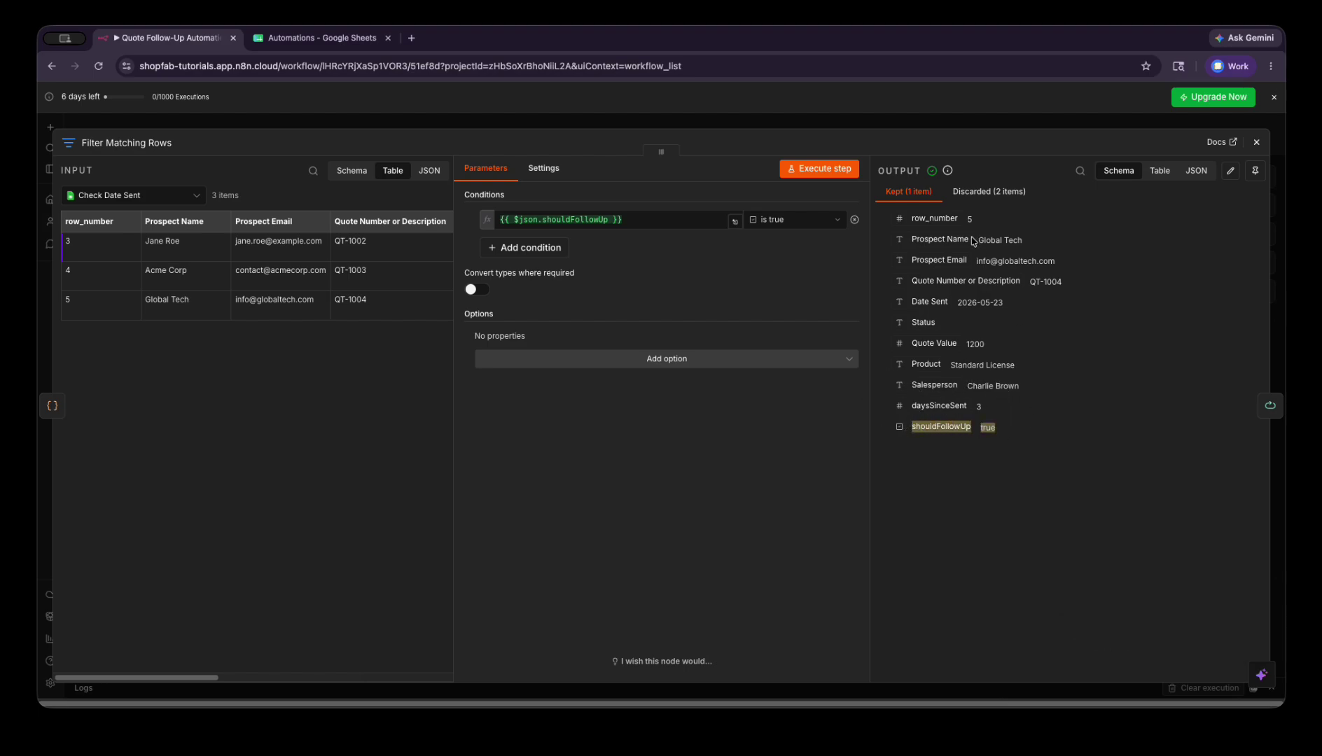
{"action": "left_click_drag", "start_coordinate": [971, 238], "coordinate": [994, 235]}
{"action": "triple_click", "coordinate": [1057, 236]}
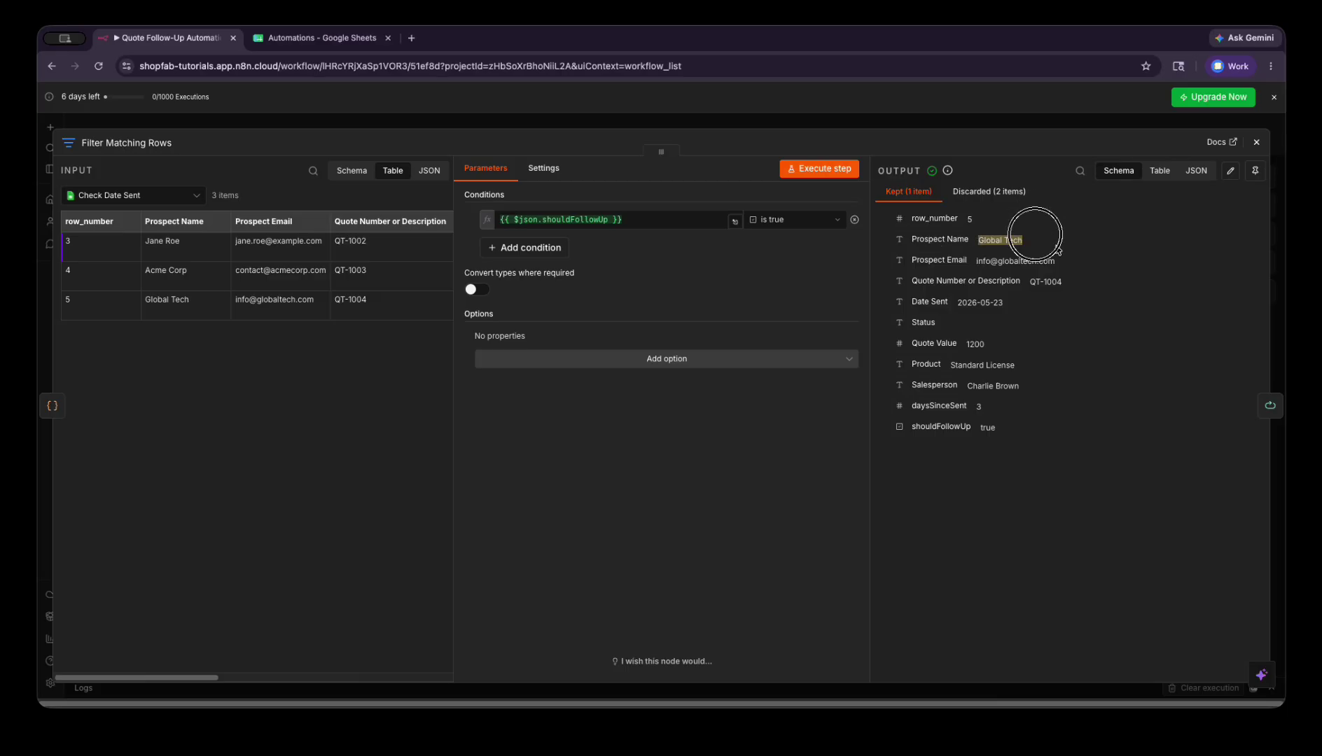
{"action": "mouse_move", "coordinate": [981, 408]}
{"action": "left_mouse_down"}
{"action": "mouse_move", "coordinate": [973, 417]}
{"action": "mouse_move", "coordinate": [1004, 414]}
{"action": "left_mouse_up"}
{"action": "left_click", "coordinate": [992, 414]}
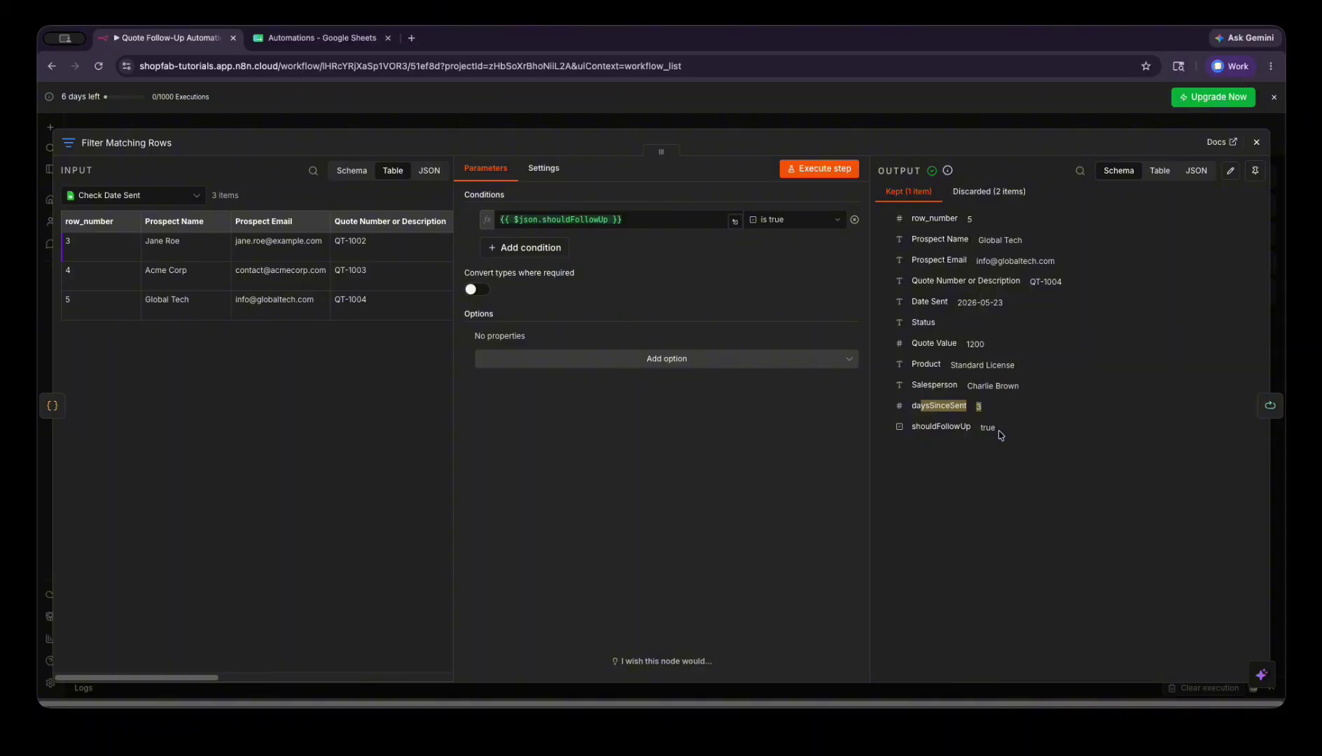
{"action": "left_click_drag", "start_coordinate": [1000, 430], "coordinate": [926, 427]}
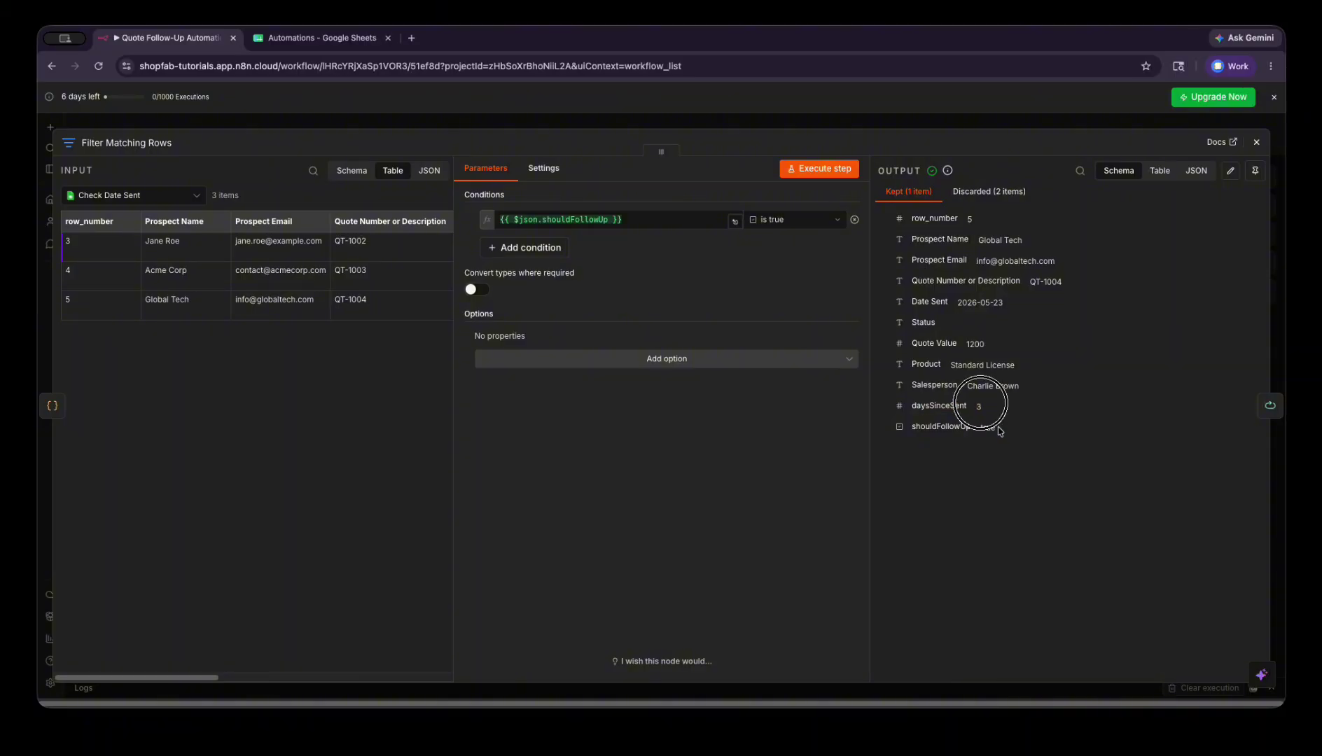
Show the filter's discarded items as a table and compare their daysSinceSent and shouldFollowUp columns with the kept item
{"action": "left_click", "coordinate": [997, 194]}
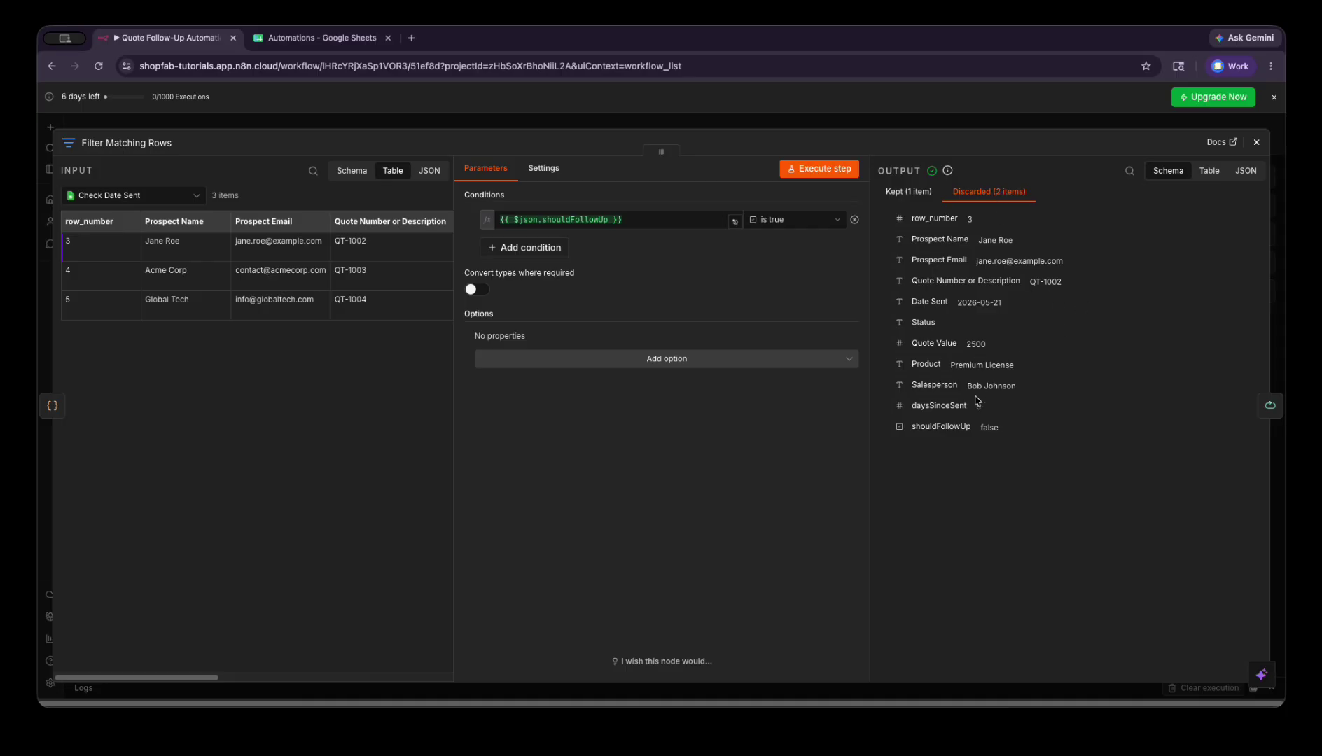
{"action": "left_click", "coordinate": [1209, 171]}
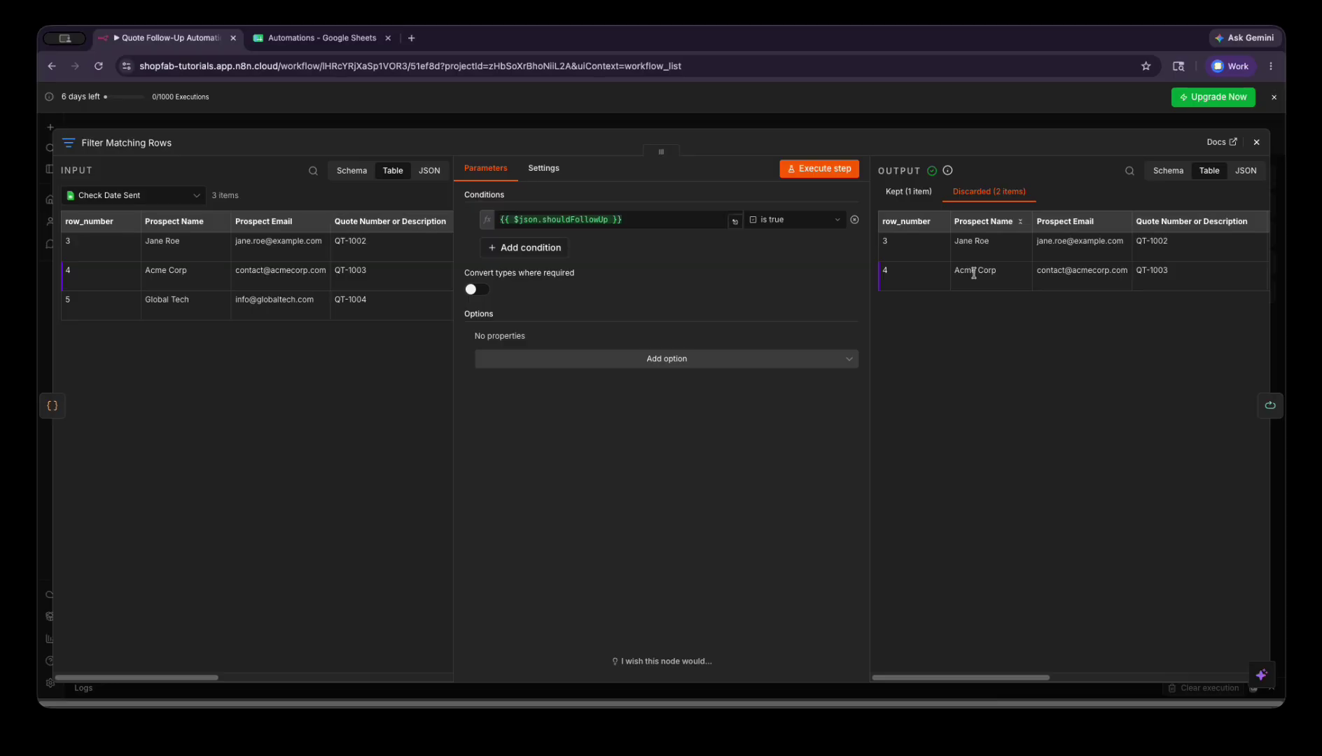
{"action": "left_click_drag", "start_coordinate": [1018, 678], "coordinate": [1223, 685]}
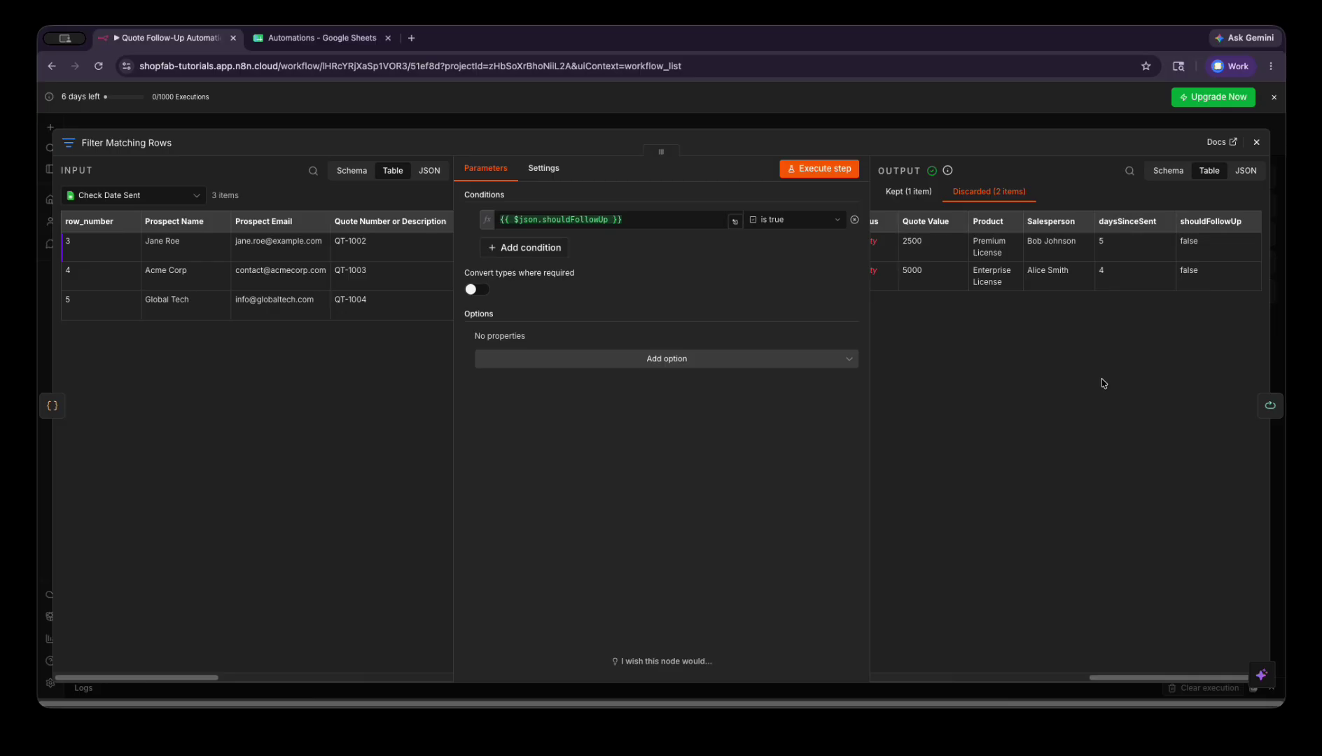
{"action": "left_click", "coordinate": [901, 191]}
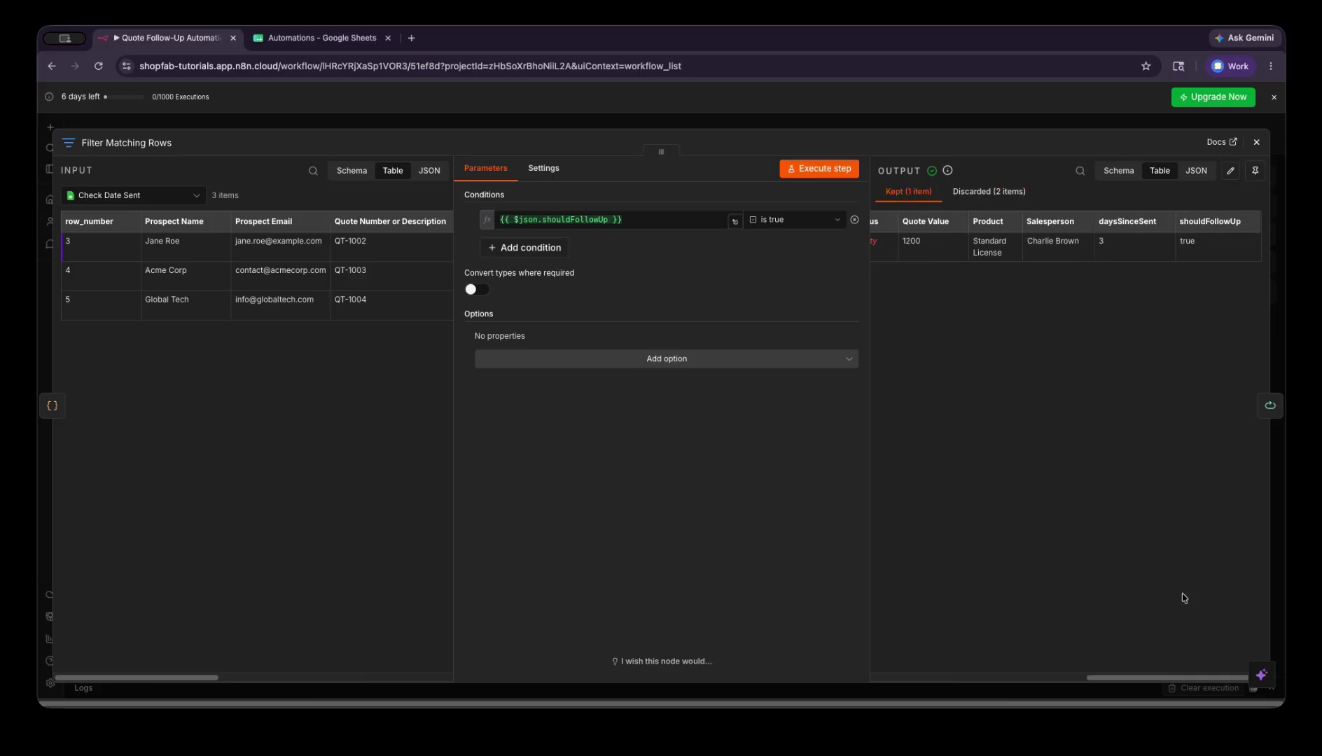
{"action": "scroll", "coordinate": [1120, 617], "scroll_direction": "left", "scroll_amount": 10}
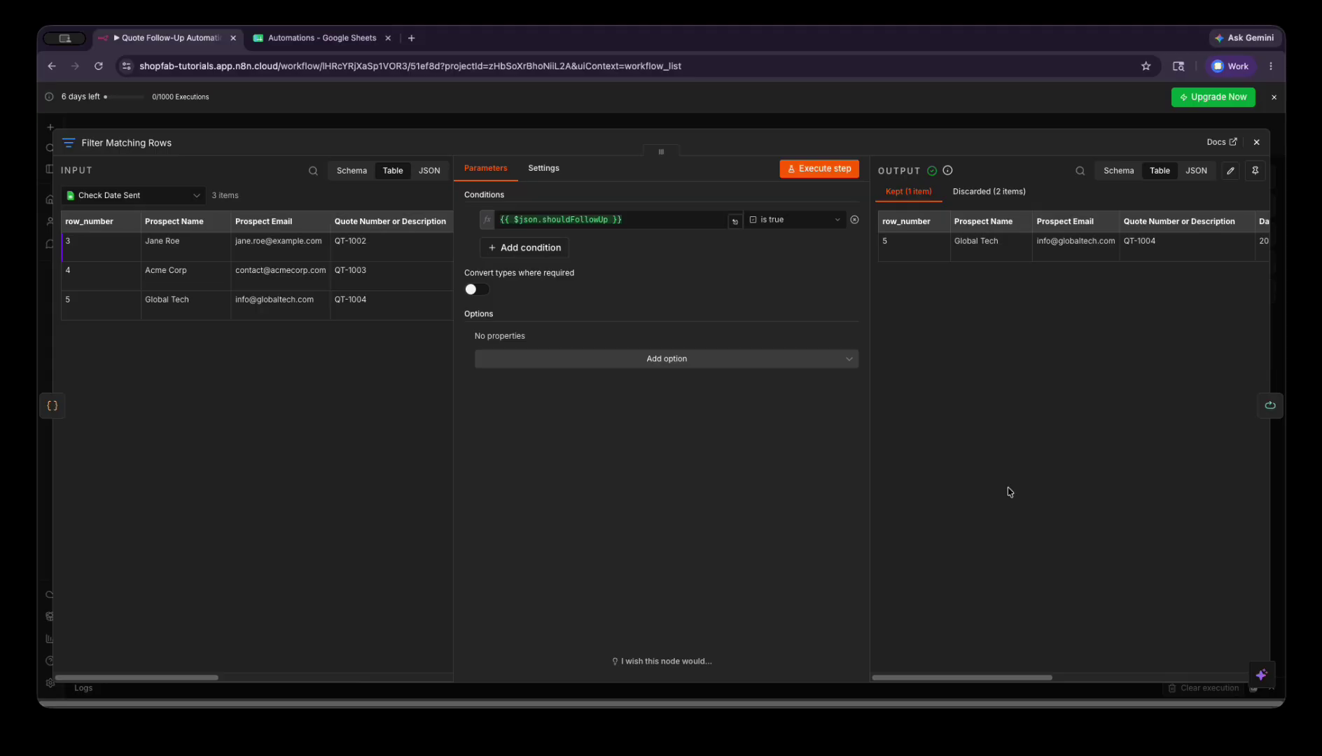
Execute the Process Each Row node, look over its Loop Branch output and return to the workflow canvas
{"action": "left_click", "coordinate": [1256, 142]}
{"action": "double_click", "coordinate": [794, 435]}
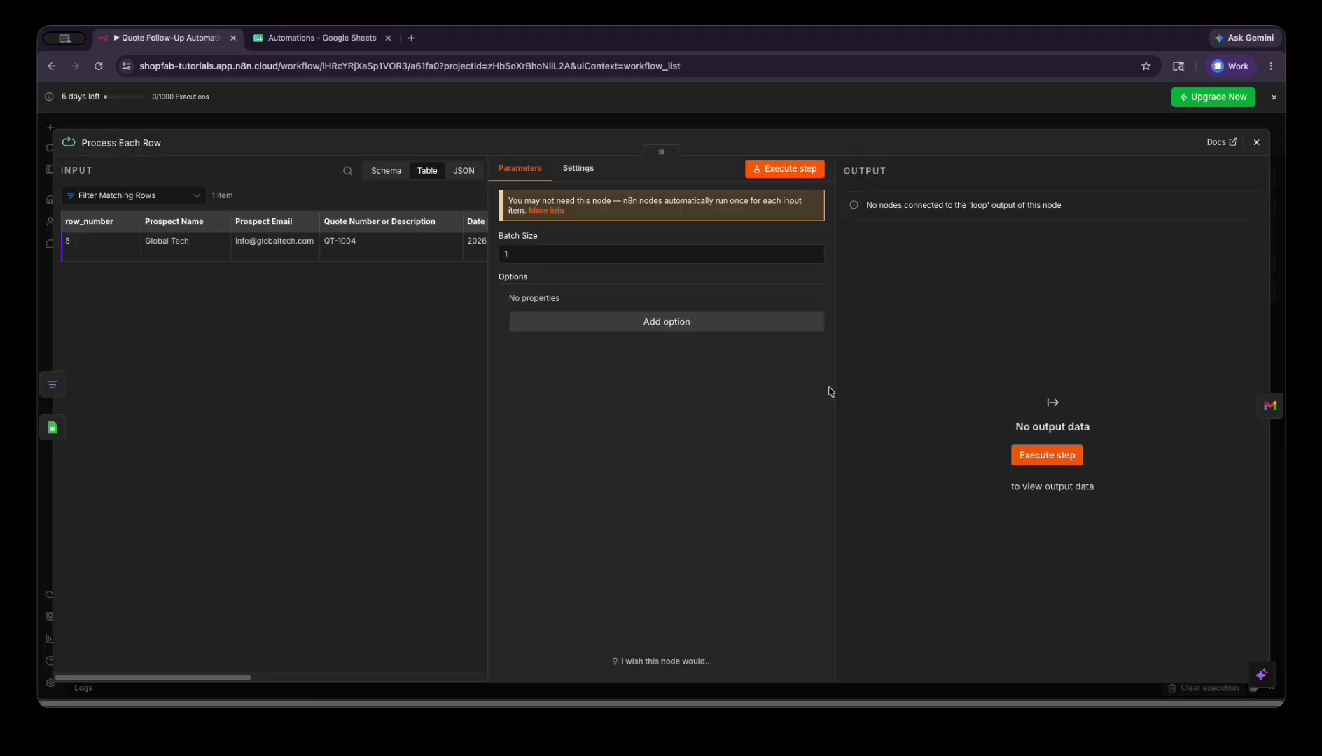
{"action": "left_click", "coordinate": [802, 168]}
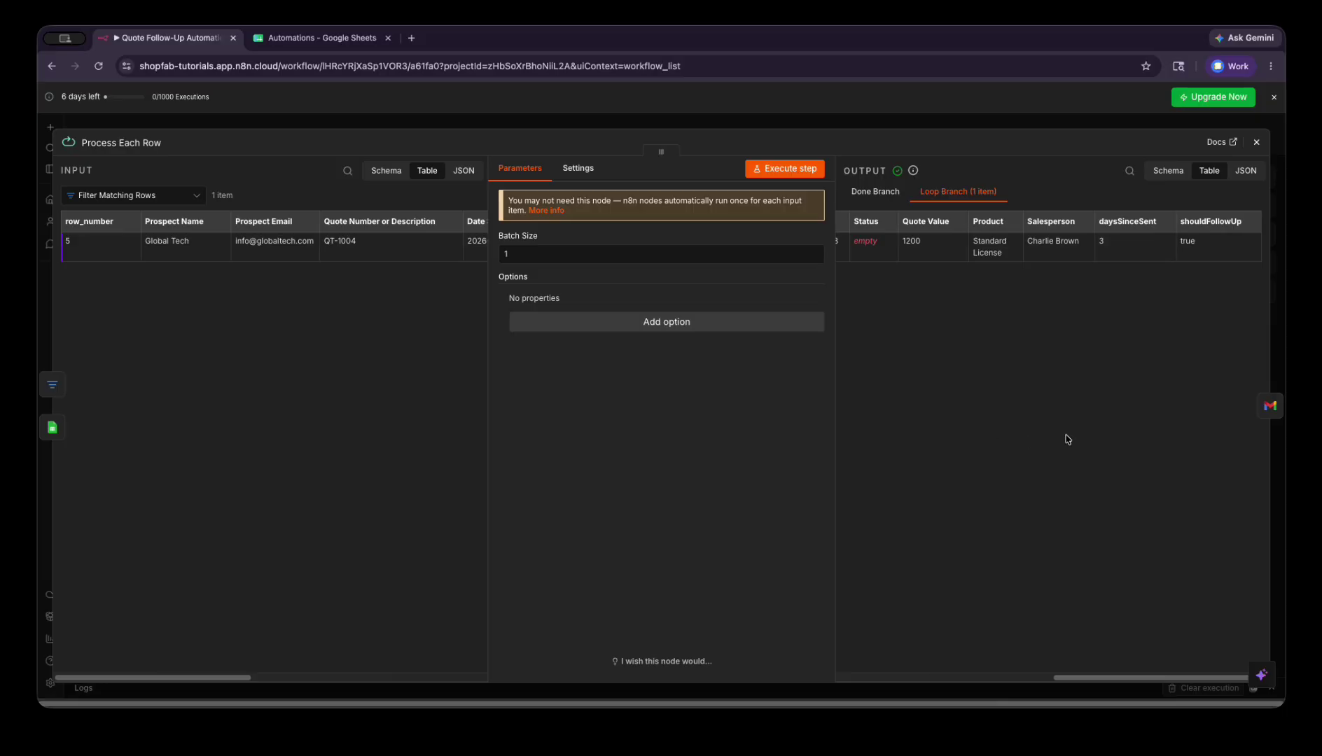
{"action": "left_click_drag", "start_coordinate": [1076, 669], "coordinate": [1180, 662]}
{"action": "left_click", "coordinate": [1258, 143]}
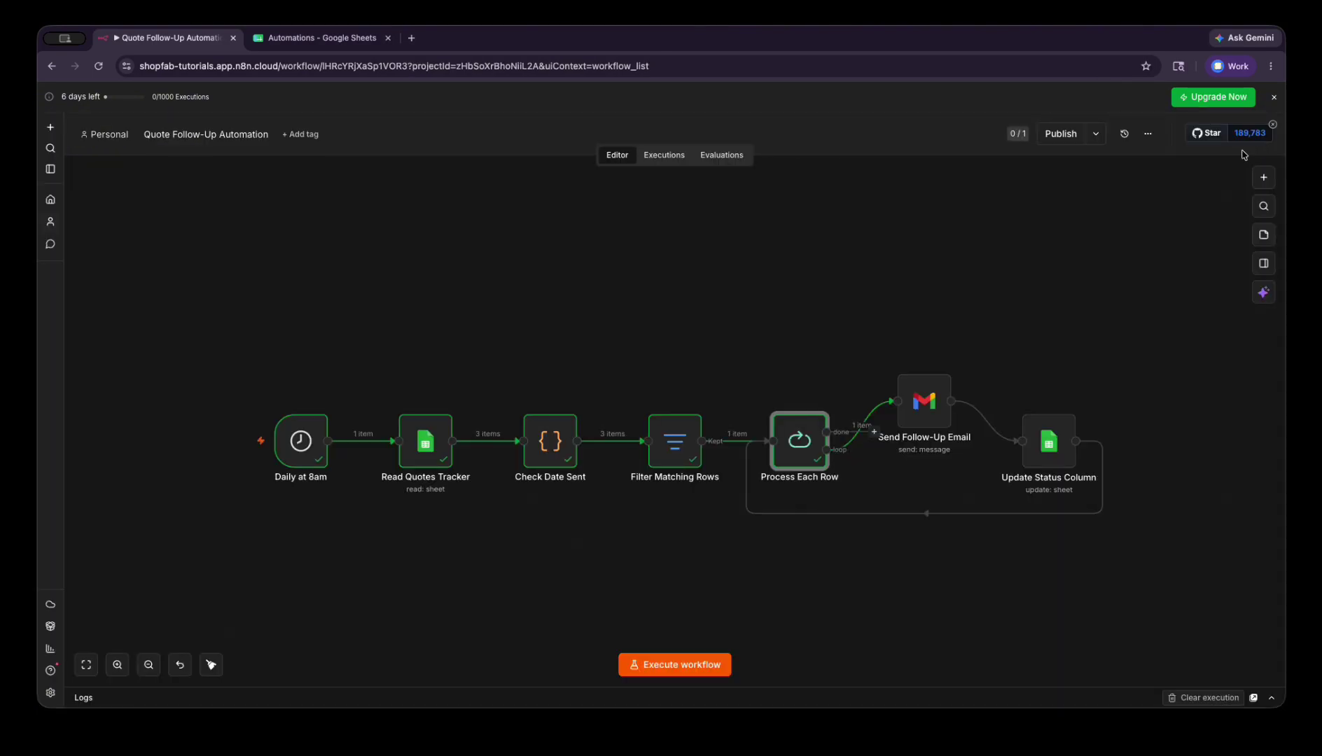
Open the Send Follow-Up Email node, review its To expression and show the input data as a schema
{"action": "double_click", "coordinate": [922, 415]}
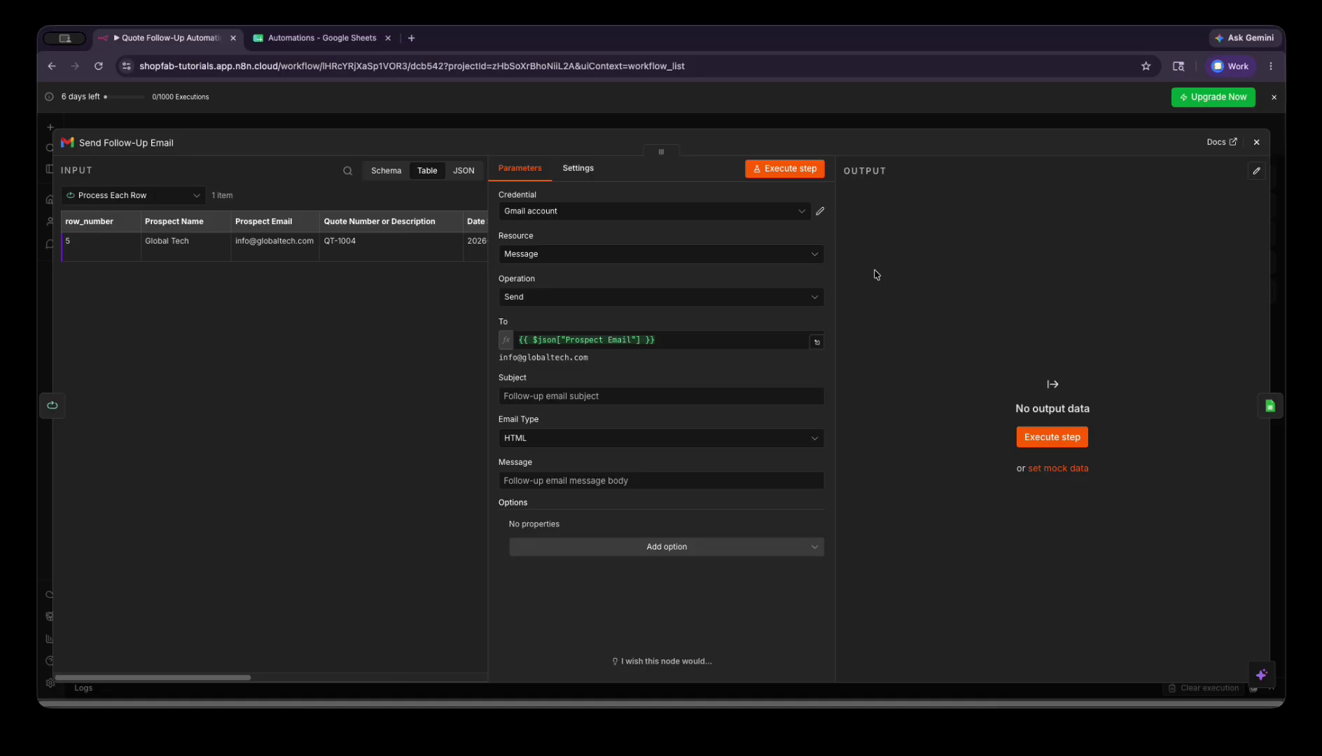
{"action": "left_click", "coordinate": [634, 396]}
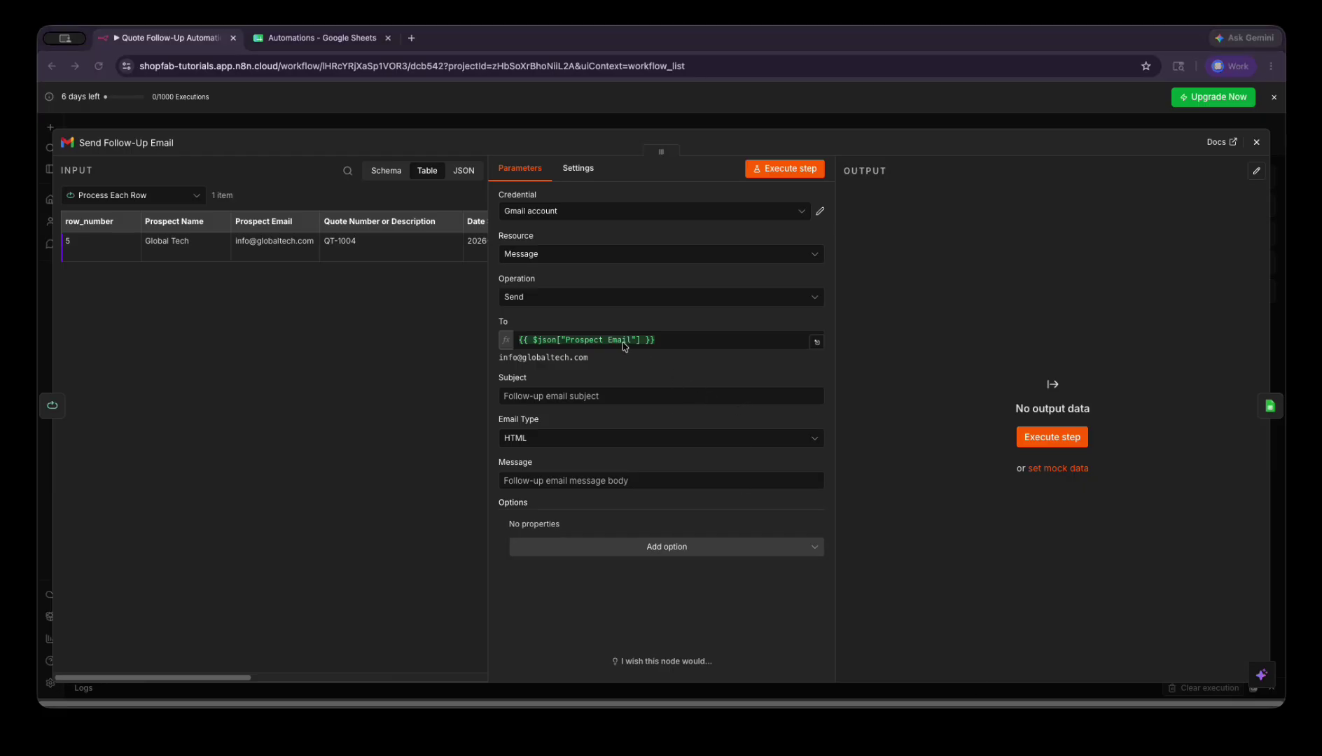
{"action": "left_click", "coordinate": [691, 340]}
{"action": "left_click_drag", "start_coordinate": [666, 343], "coordinate": [514, 344]}
{"action": "left_click", "coordinate": [580, 318]}
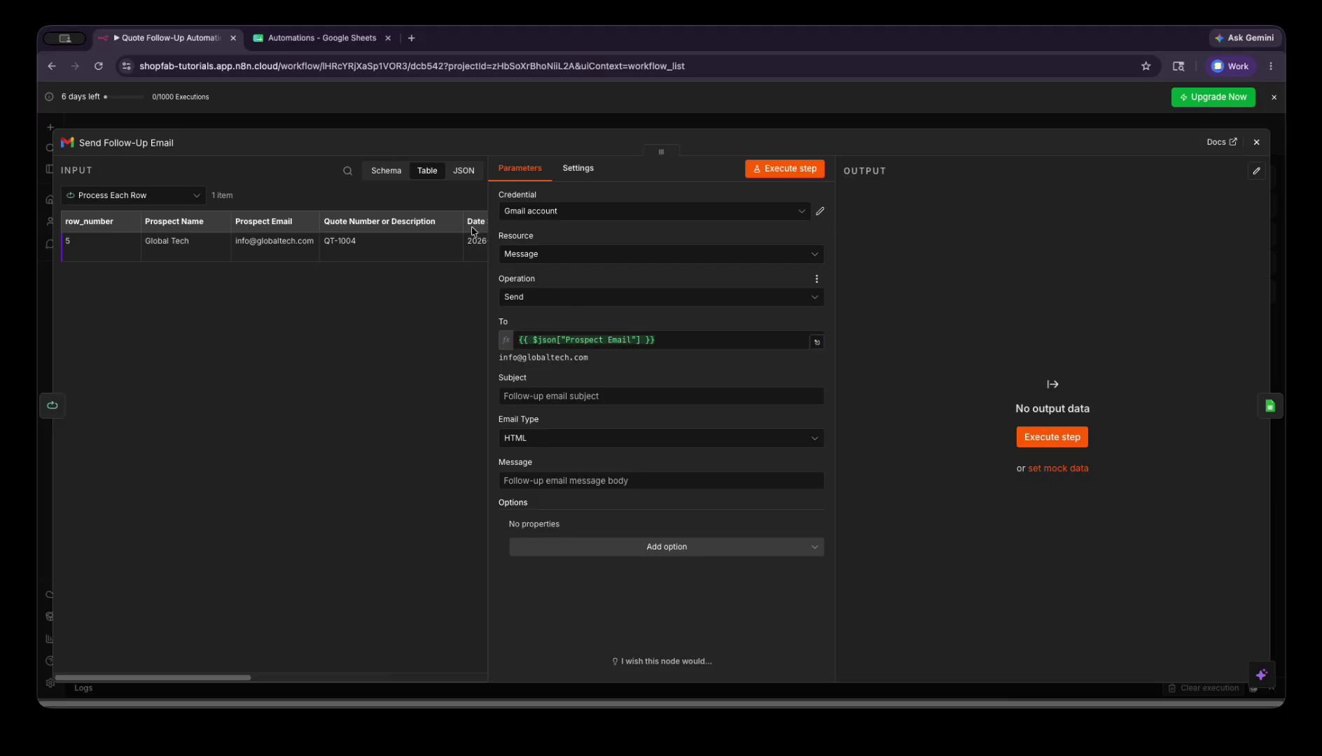
{"action": "left_click", "coordinate": [391, 178]}
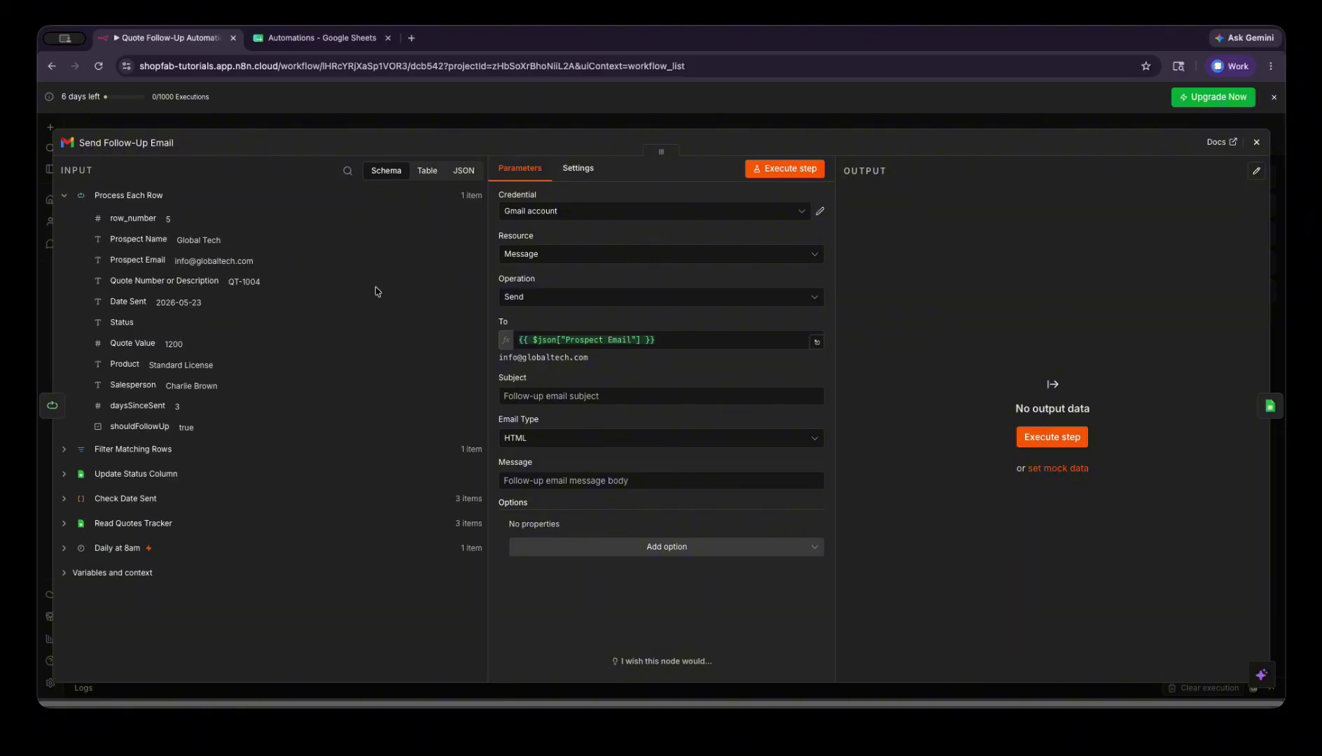
Clear the To expression and remap it to the Prospect Email field from Process Each Row, checking the resolved address
{"action": "left_click_drag", "start_coordinate": [700, 340], "coordinate": [511, 340]}
{"action": "key", "text": "BackSpace"}
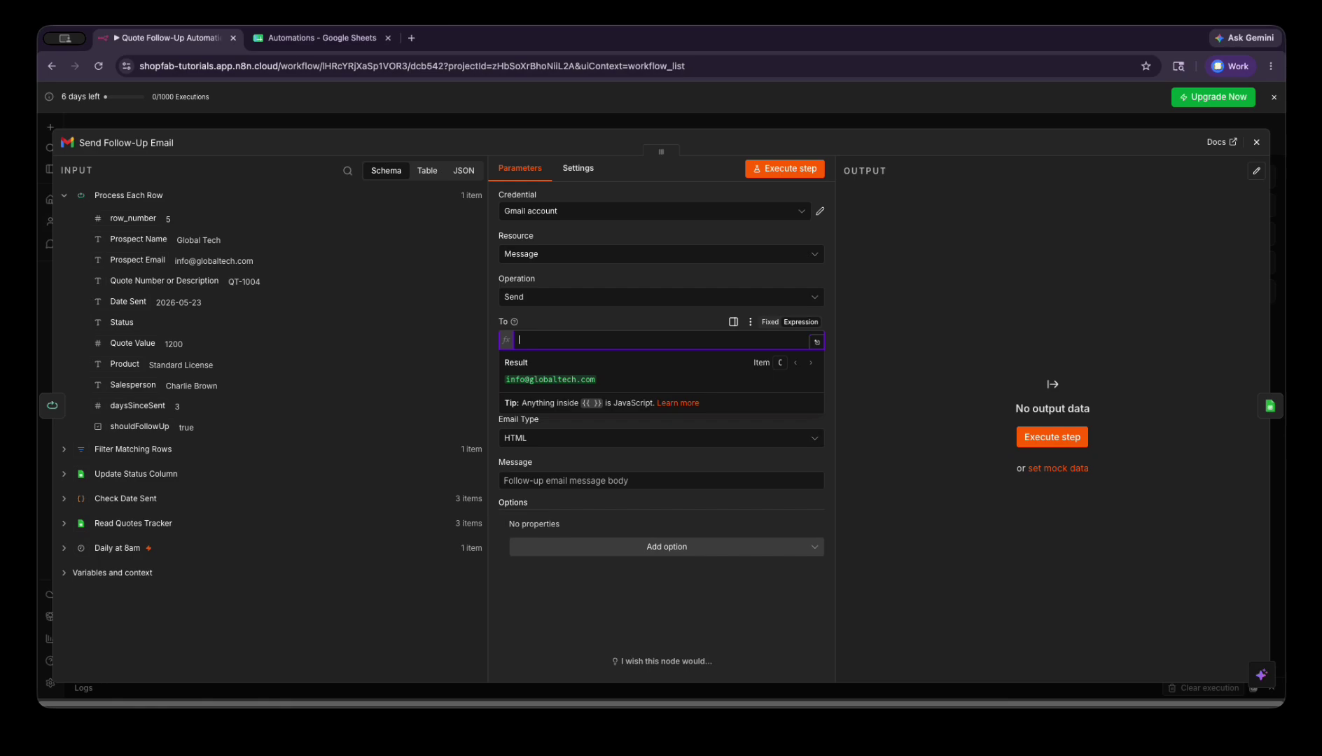
{"action": "left_click", "coordinate": [548, 325]}
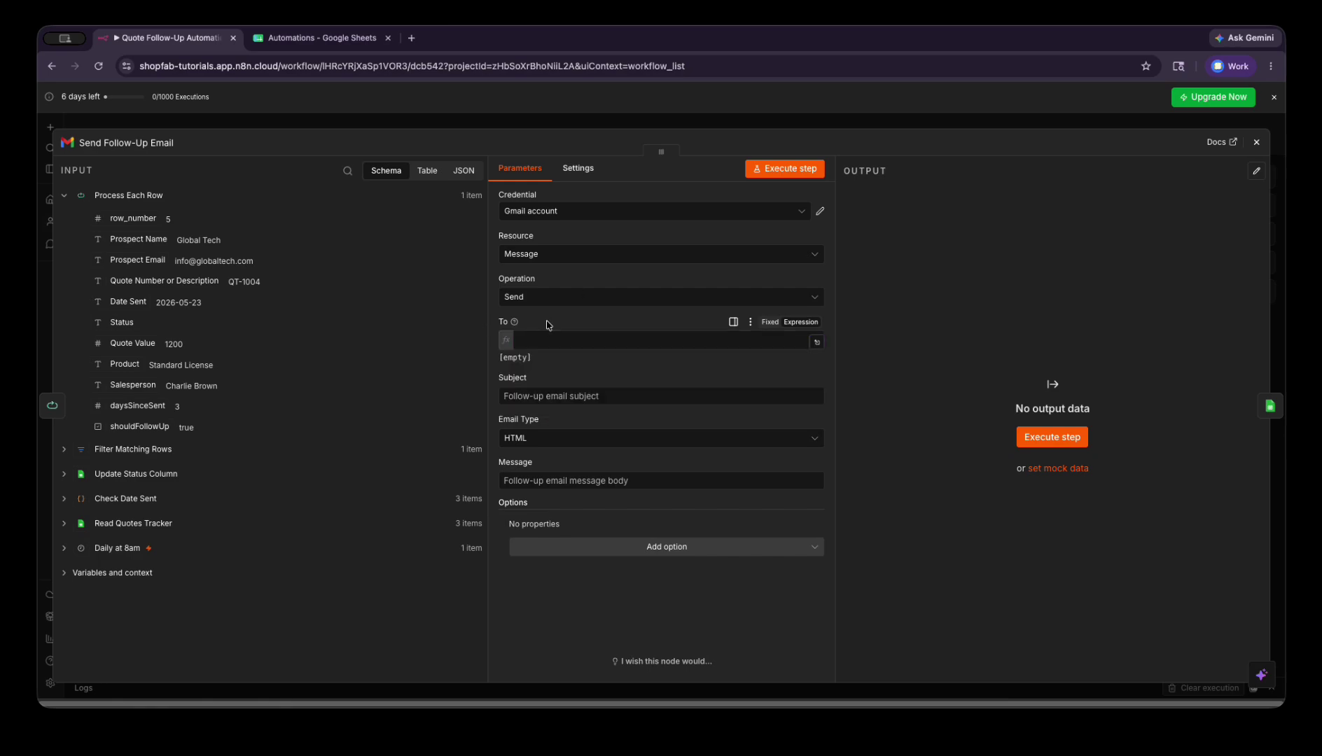
{"action": "left_click", "coordinate": [546, 341]}
{"action": "left_click", "coordinate": [547, 317]}
{"action": "left_click_drag", "start_coordinate": [157, 260], "coordinate": [549, 339]}
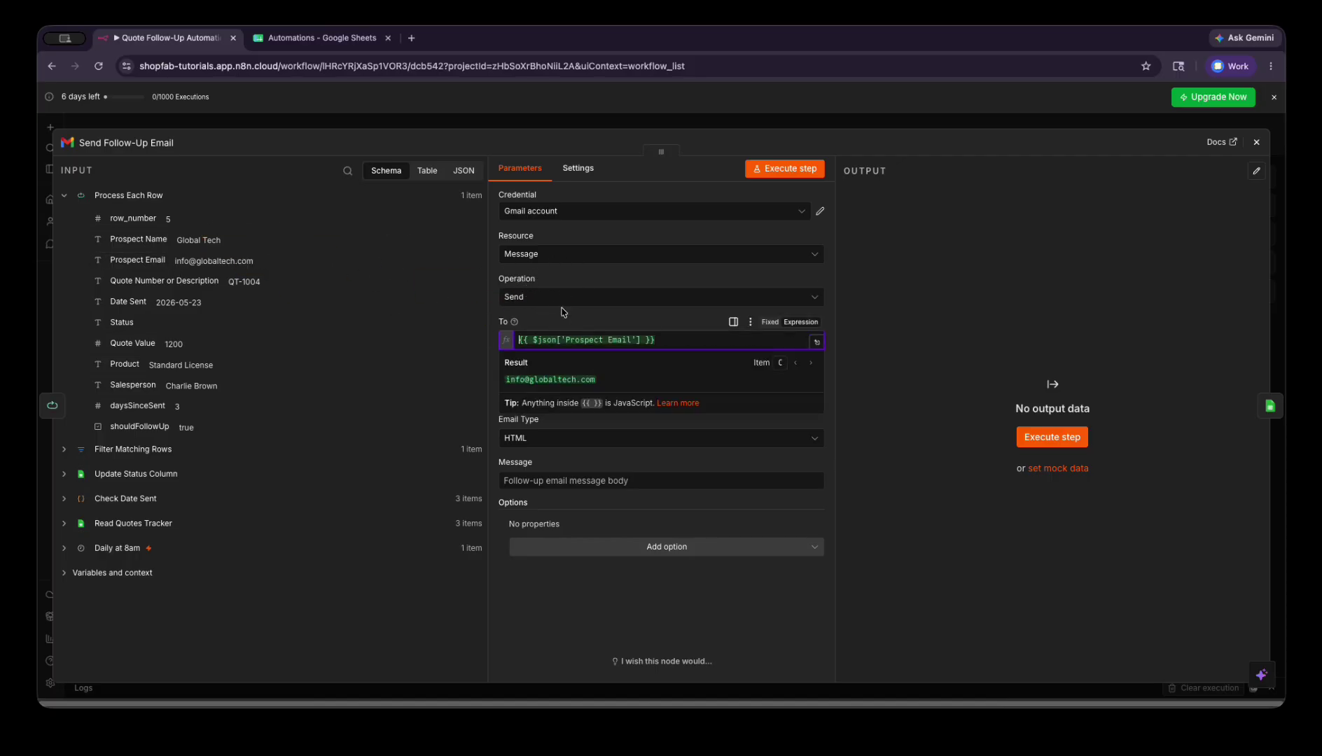
{"action": "left_click", "coordinate": [563, 304]}
{"action": "left_click", "coordinate": [563, 305]}
{"action": "left_click", "coordinate": [545, 335]}
{"action": "left_click", "coordinate": [549, 319]}
{"action": "left_click_drag", "start_coordinate": [495, 358], "coordinate": [621, 360]}
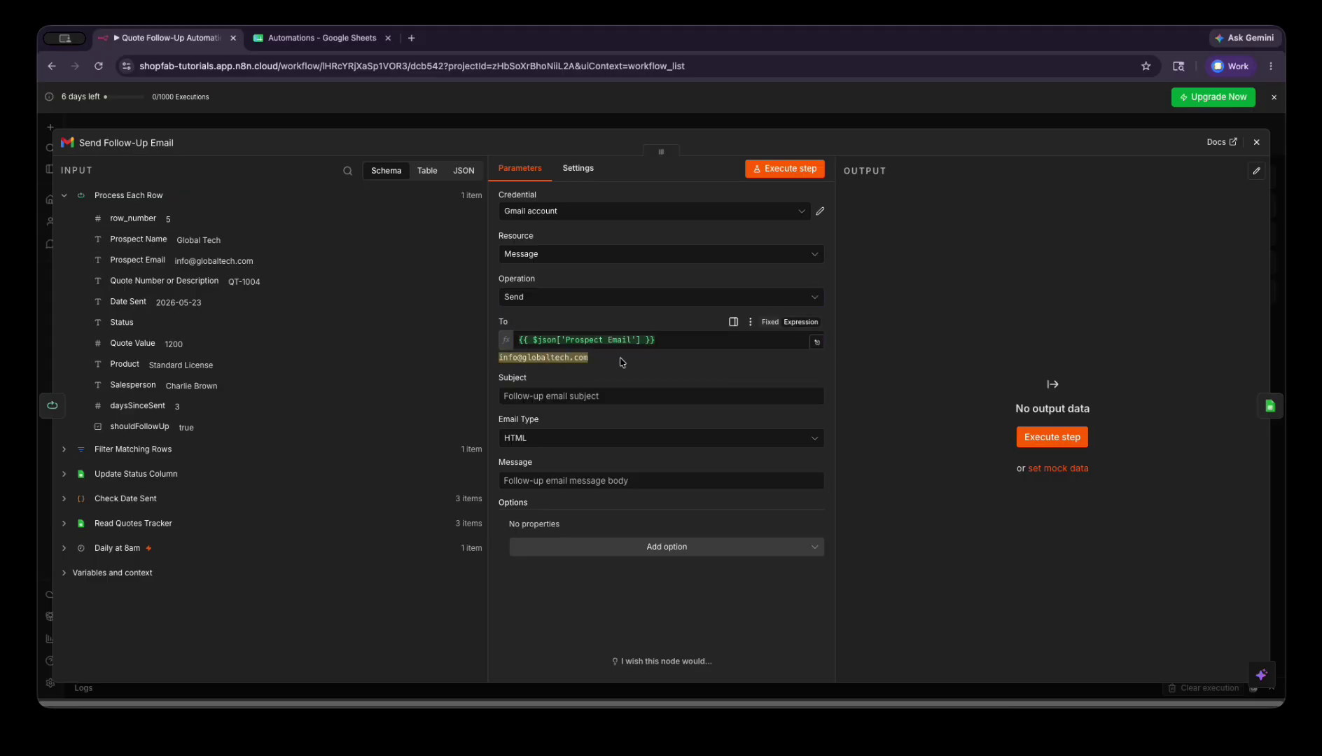
Set the Subject to "Following up on your quote: {{ $json['Quote Number or Description'] }}", mapping the field from Process Each Row
{"action": "left_click", "coordinate": [597, 396]}
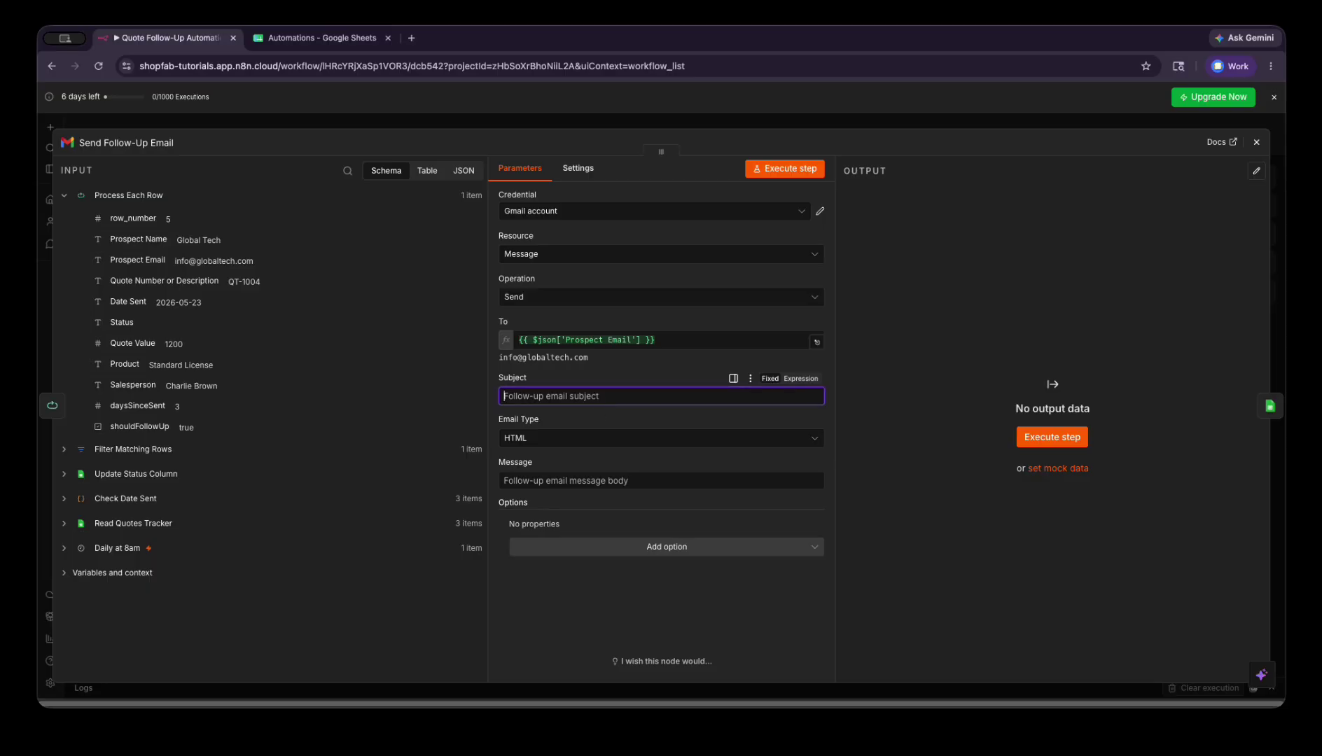
{"action": "key", "text": "super+Tab"}
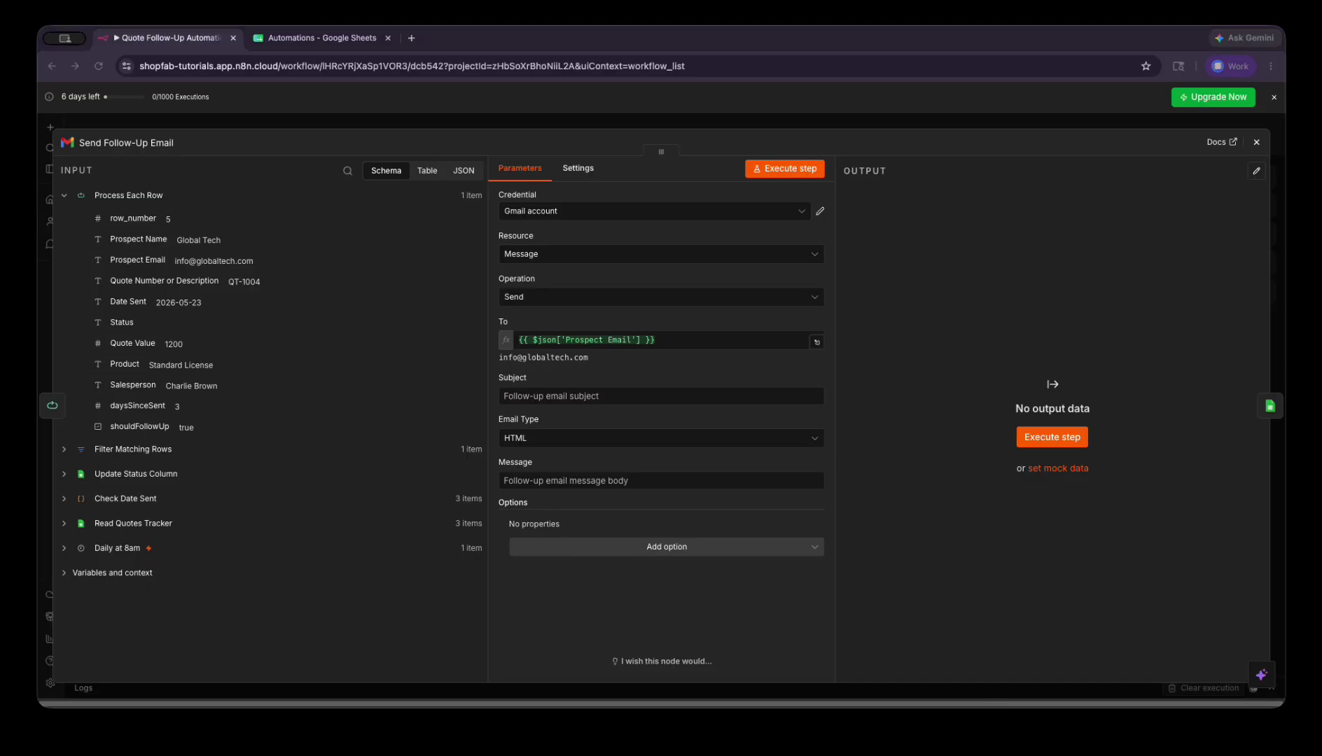
{"action": "left_click", "coordinate": [651, 369]}
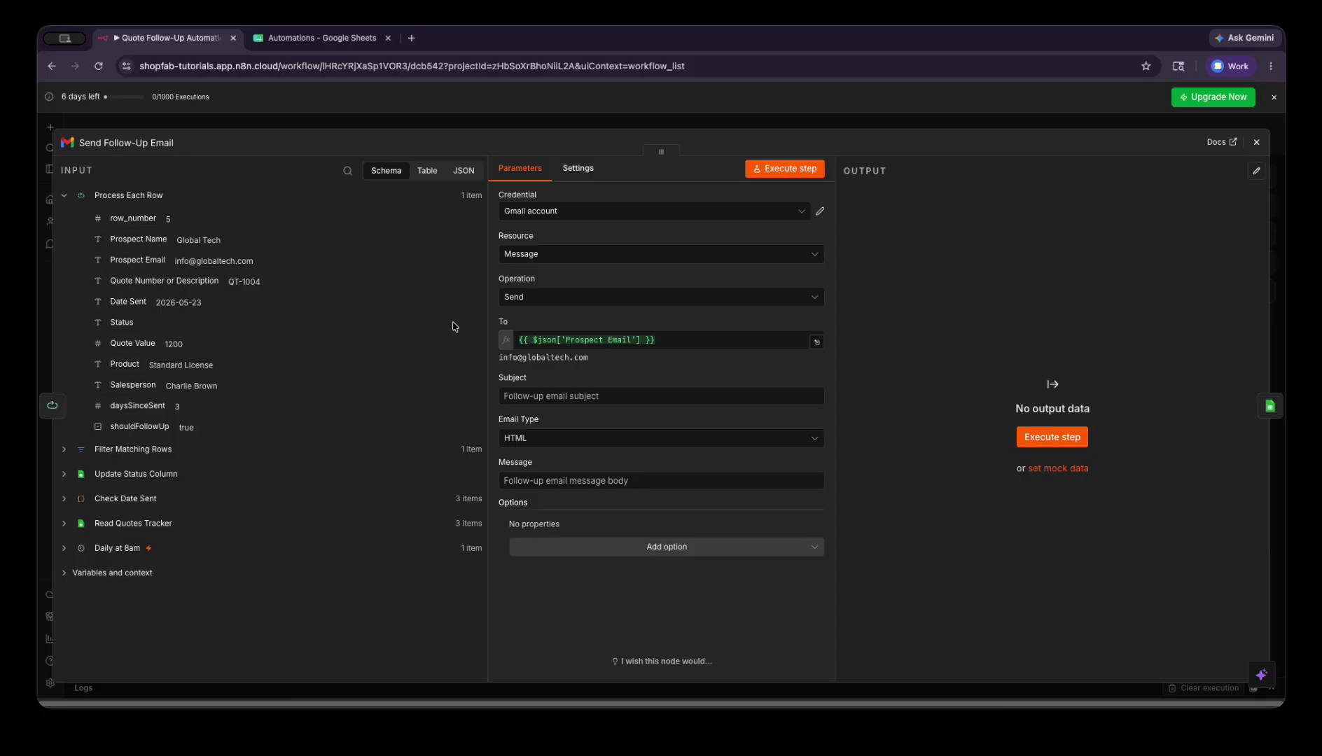
{"action": "left_click_drag", "start_coordinate": [129, 293], "coordinate": [542, 396]}
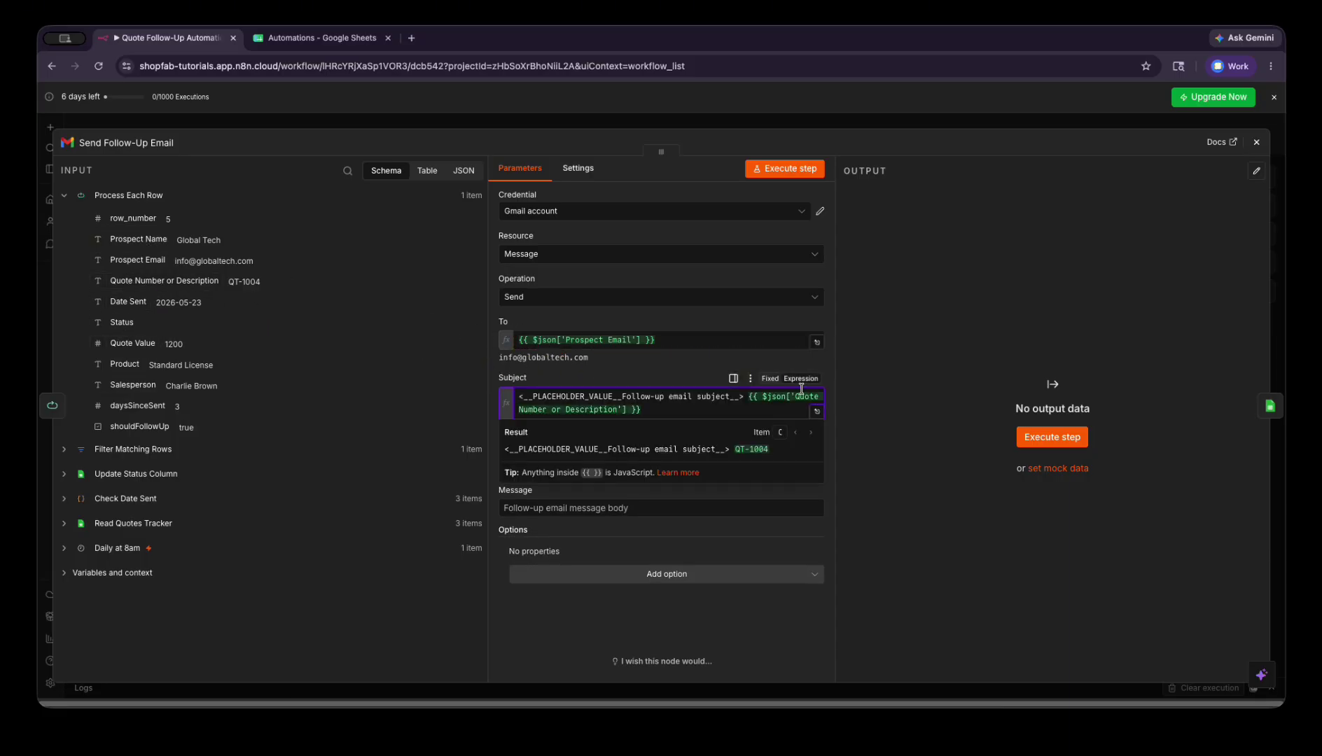
{"action": "type", "text": "Following up "}
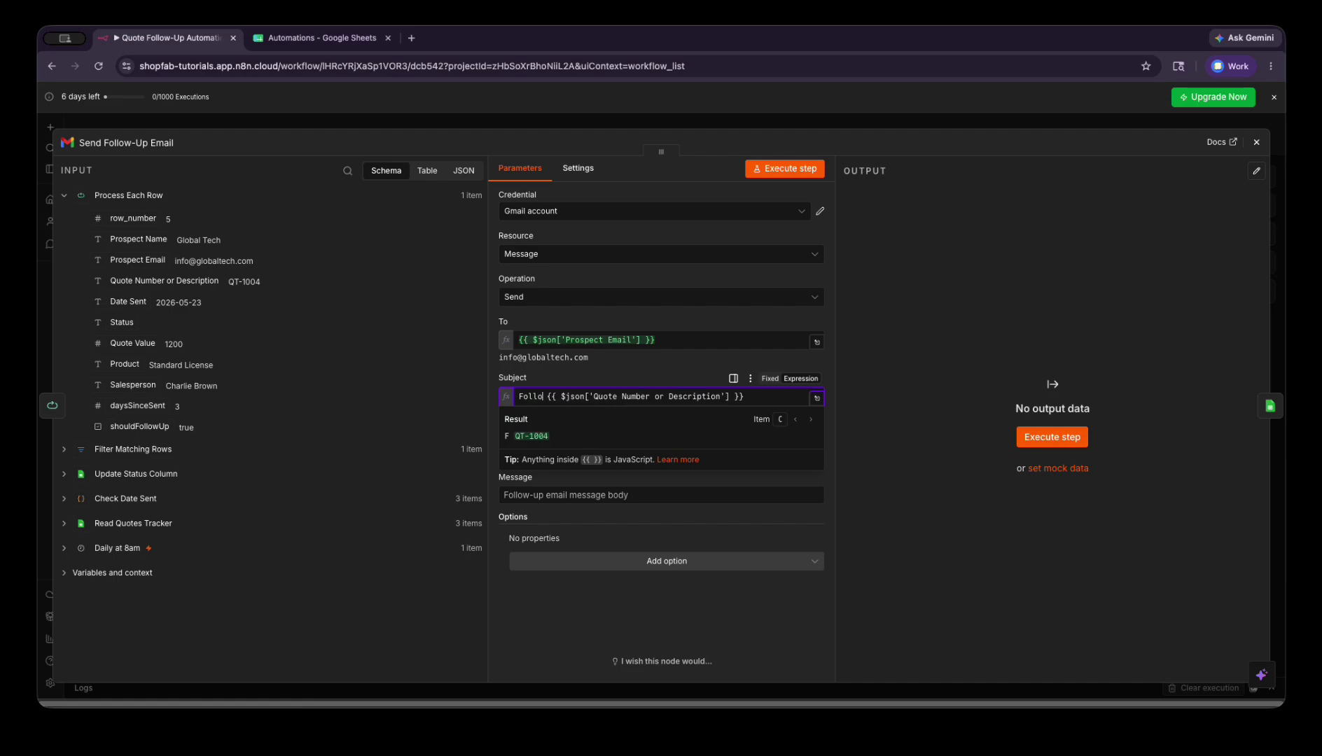
{"action": "type", "text": "on your qu"}
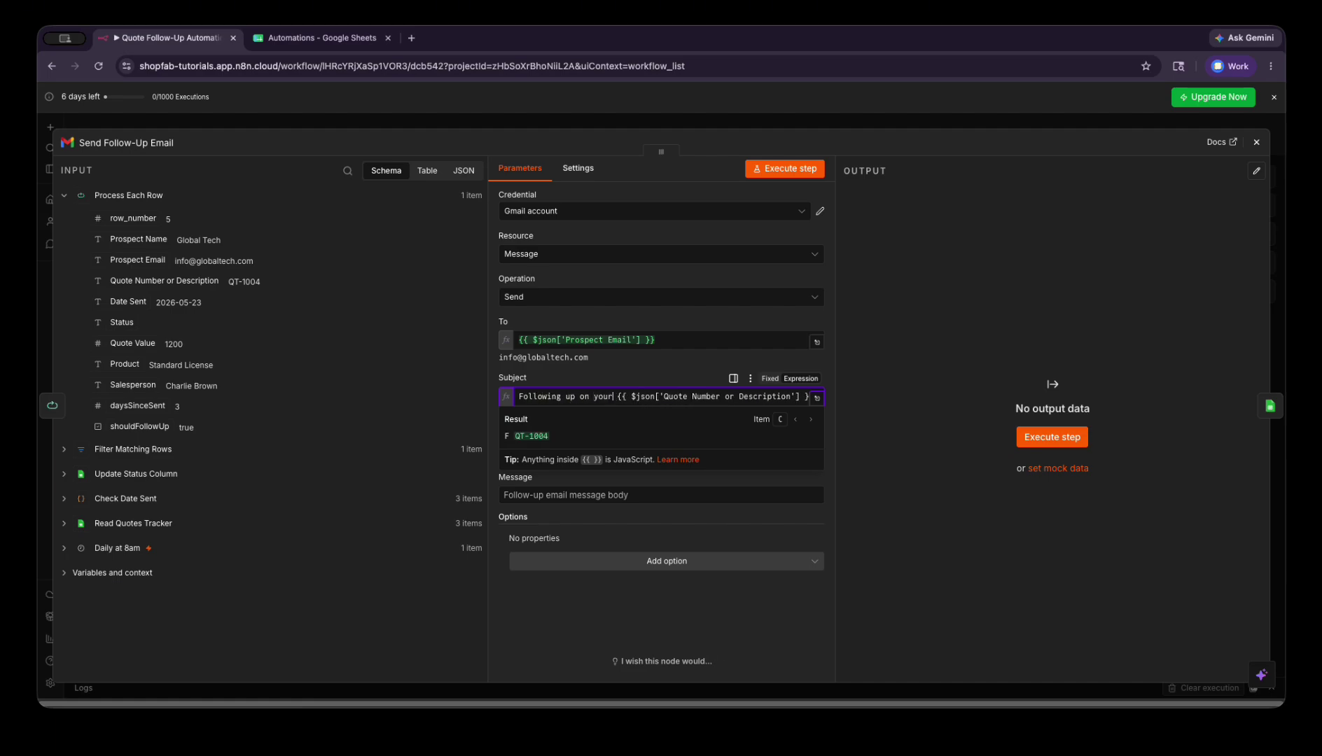
{"action": "type", "text": "ote:"}
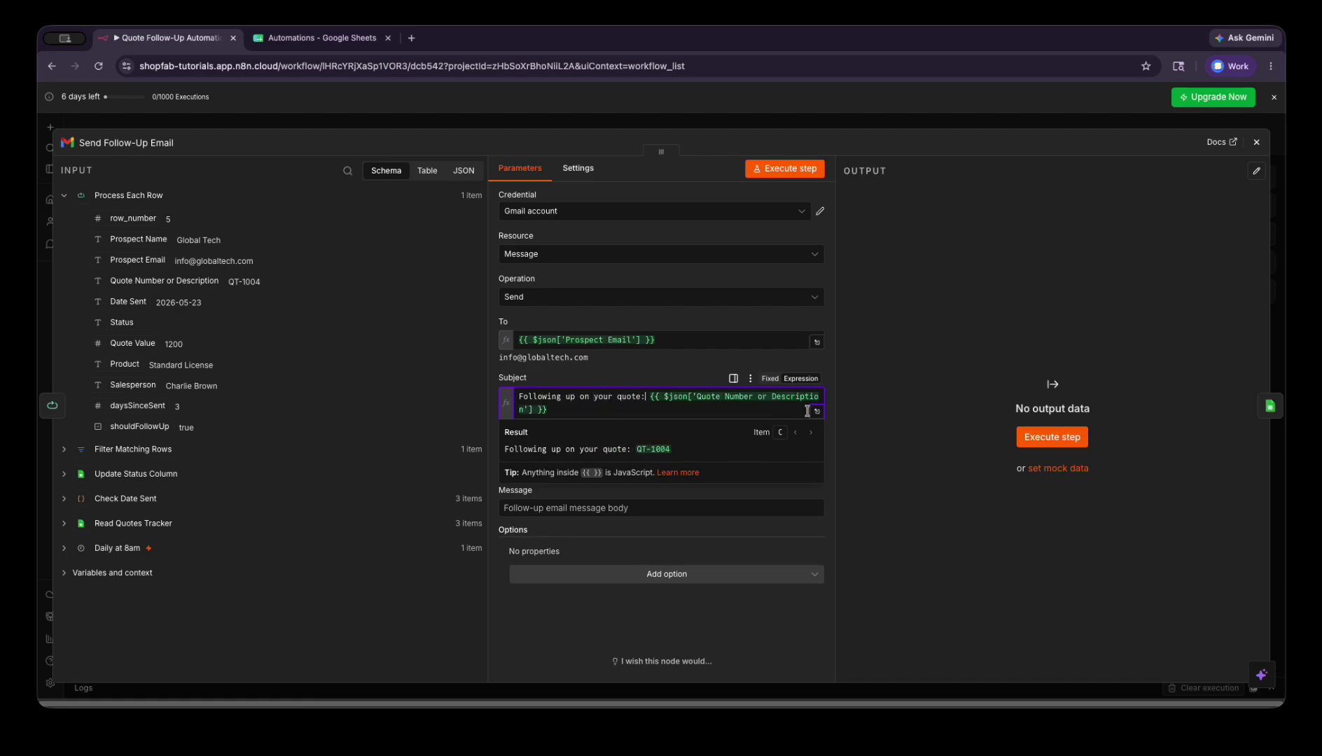
{"action": "left_click", "coordinate": [897, 386]}
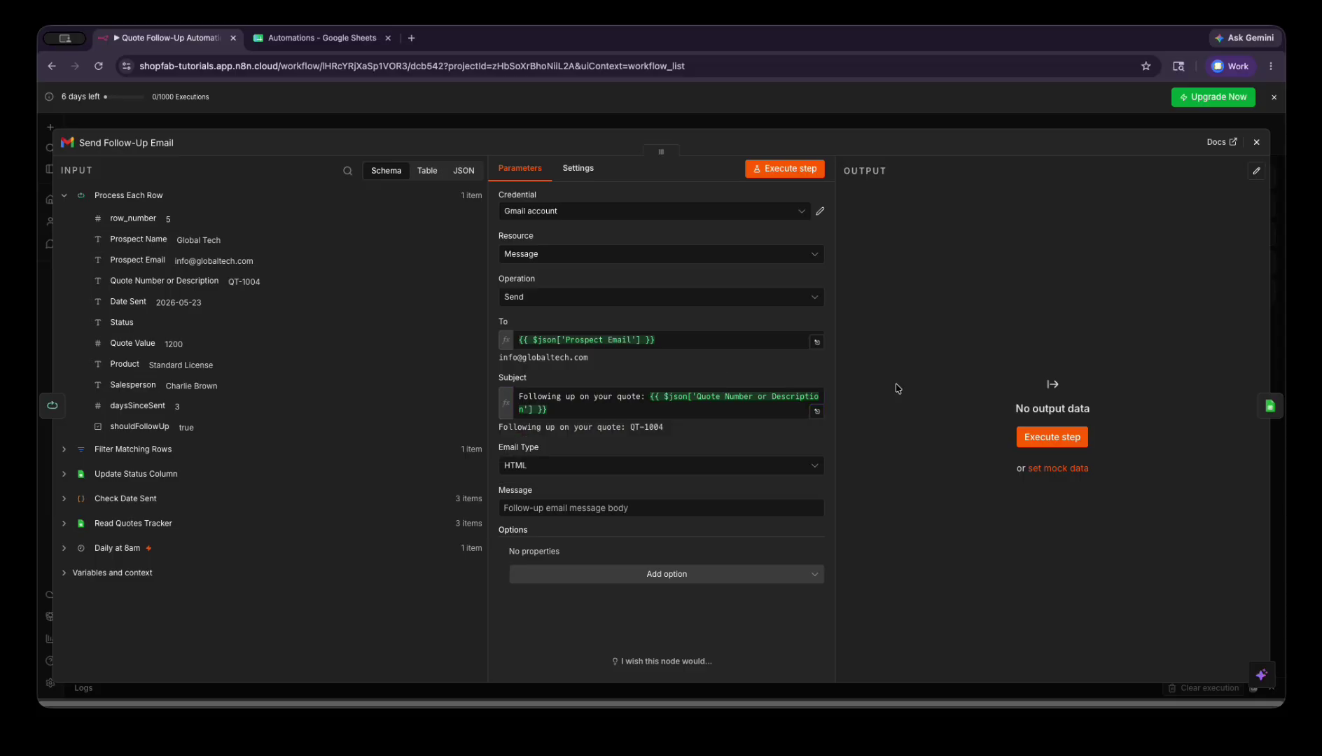
Paste the follow-up template into the single-line Message field, view it in the enlarged editor and keep Email Type as HTML
{"action": "left_click", "coordinate": [703, 507]}
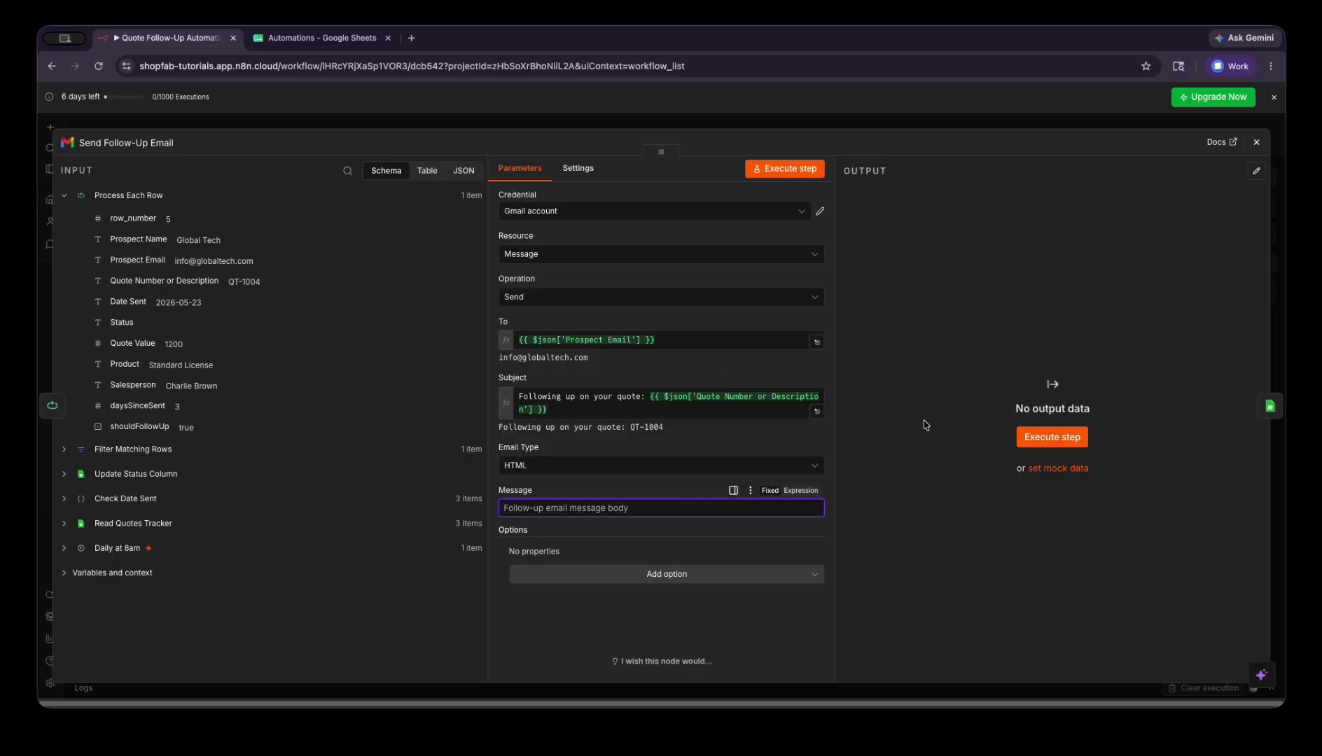
{"action": "key", "text": "super+Tab"}
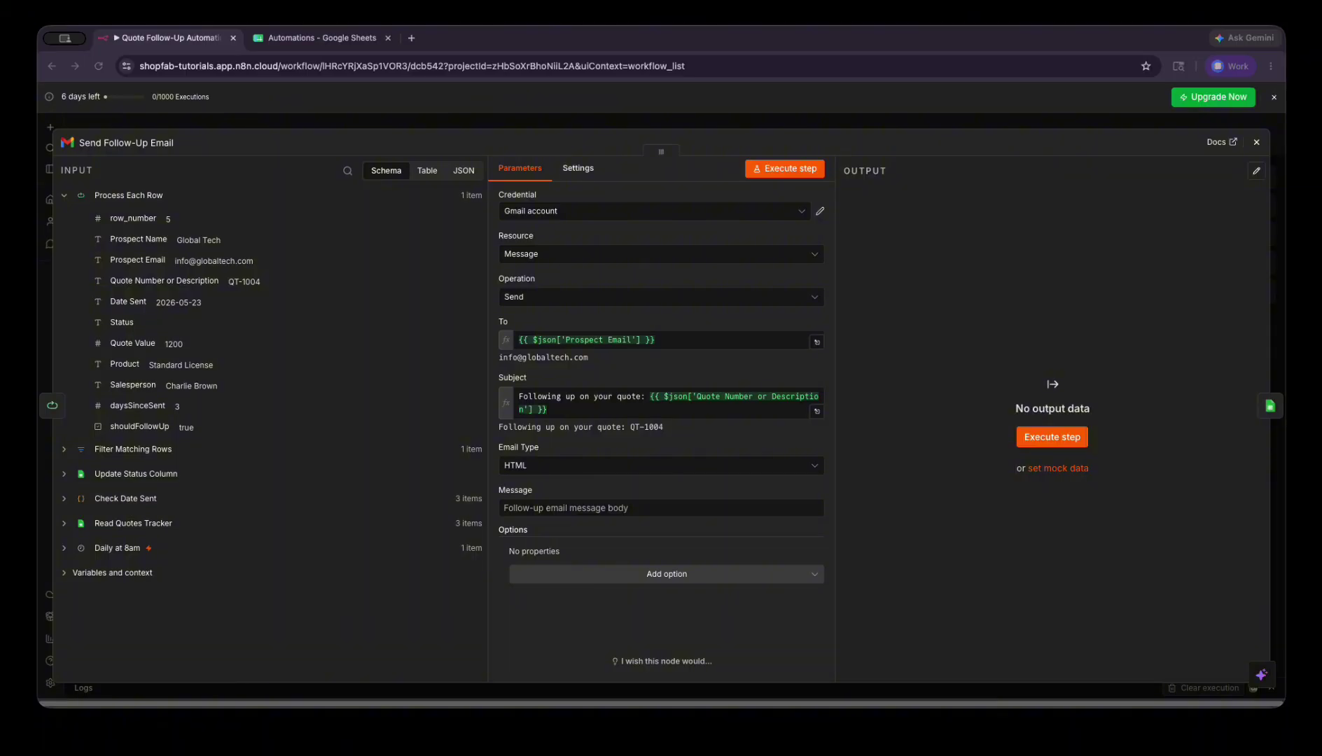
{"action": "left_click", "coordinate": [720, 508]}
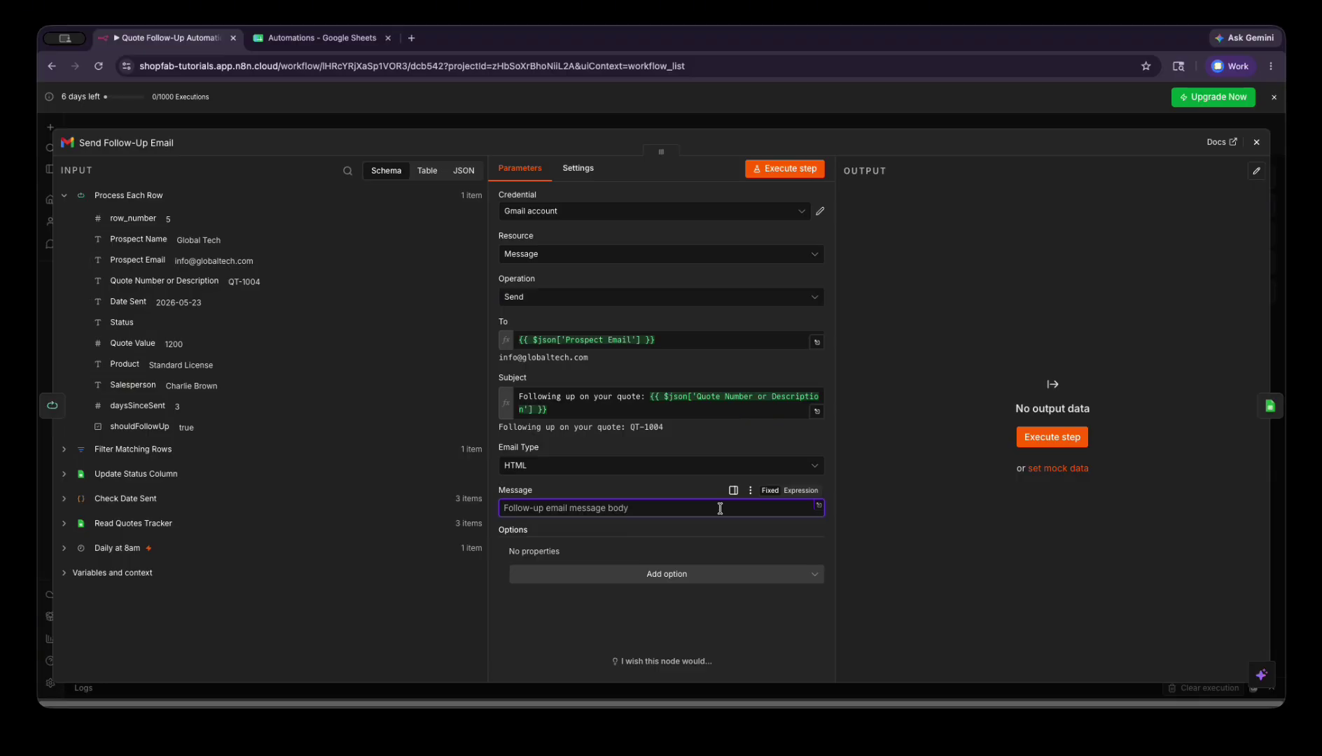
{"action": "key", "text": "super+v"}
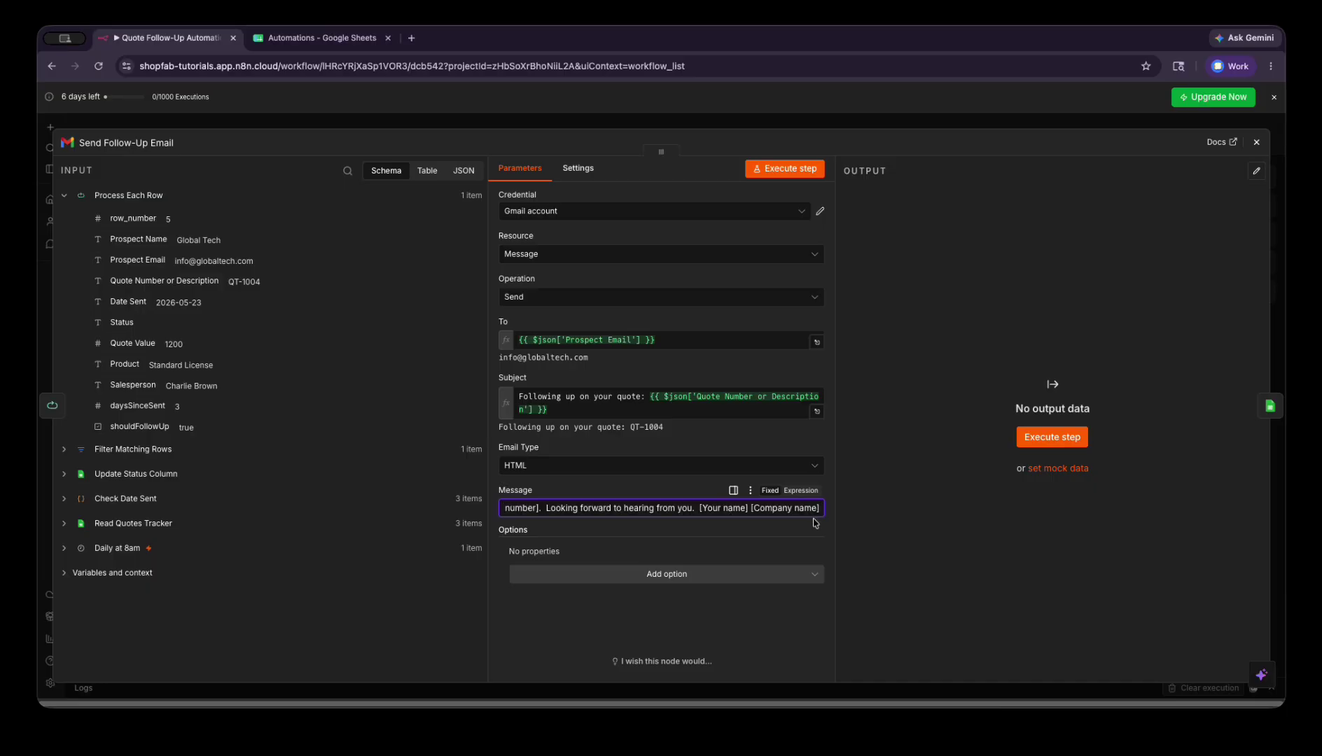
{"action": "left_click", "coordinate": [814, 506]}
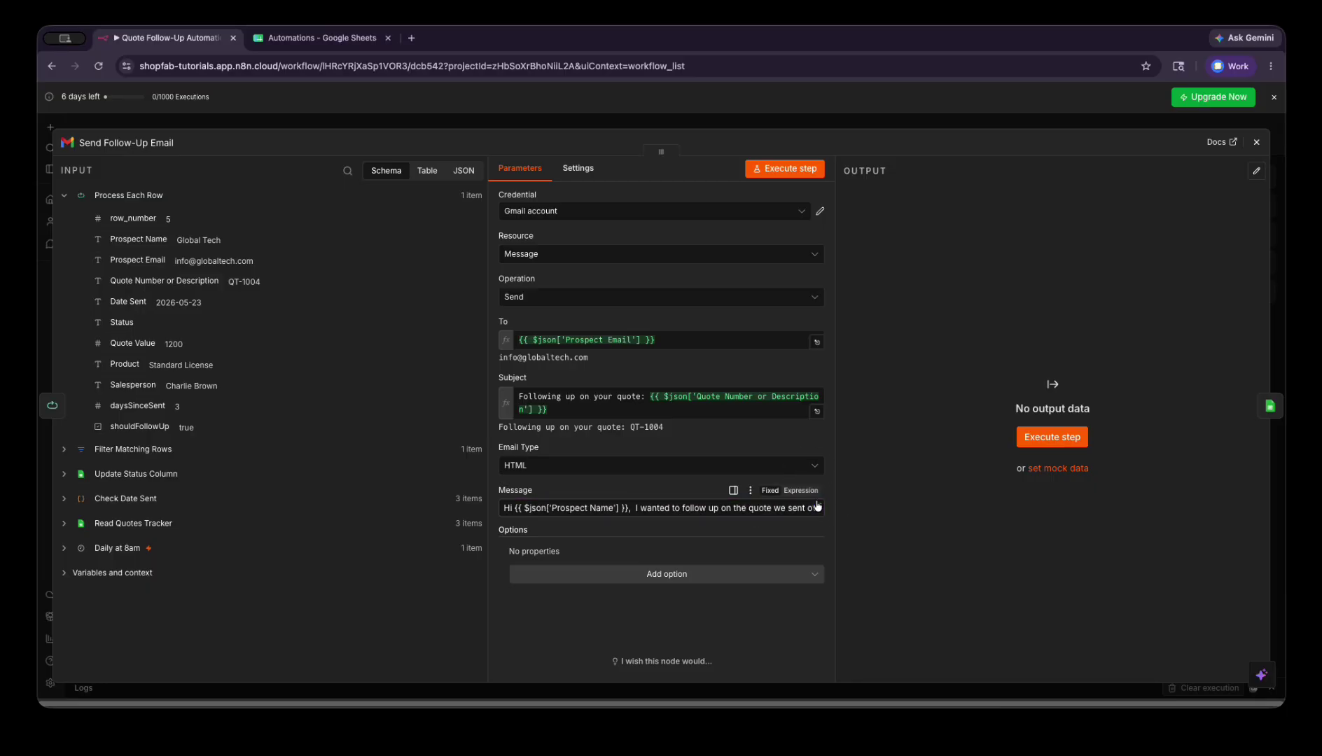
{"action": "left_click", "coordinate": [635, 360]}
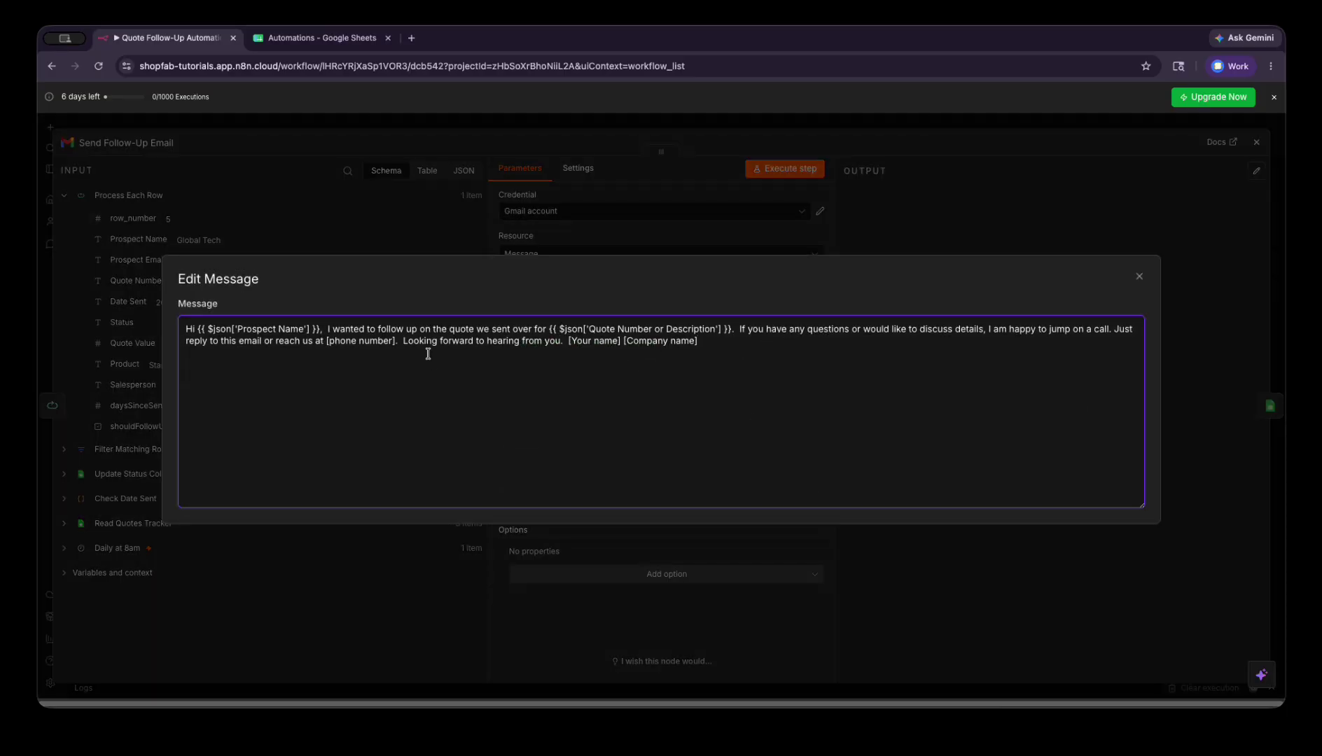
{"action": "key", "text": "Escape"}
{"action": "left_click", "coordinate": [580, 463]}
{"action": "left_click", "coordinate": [525, 521]}
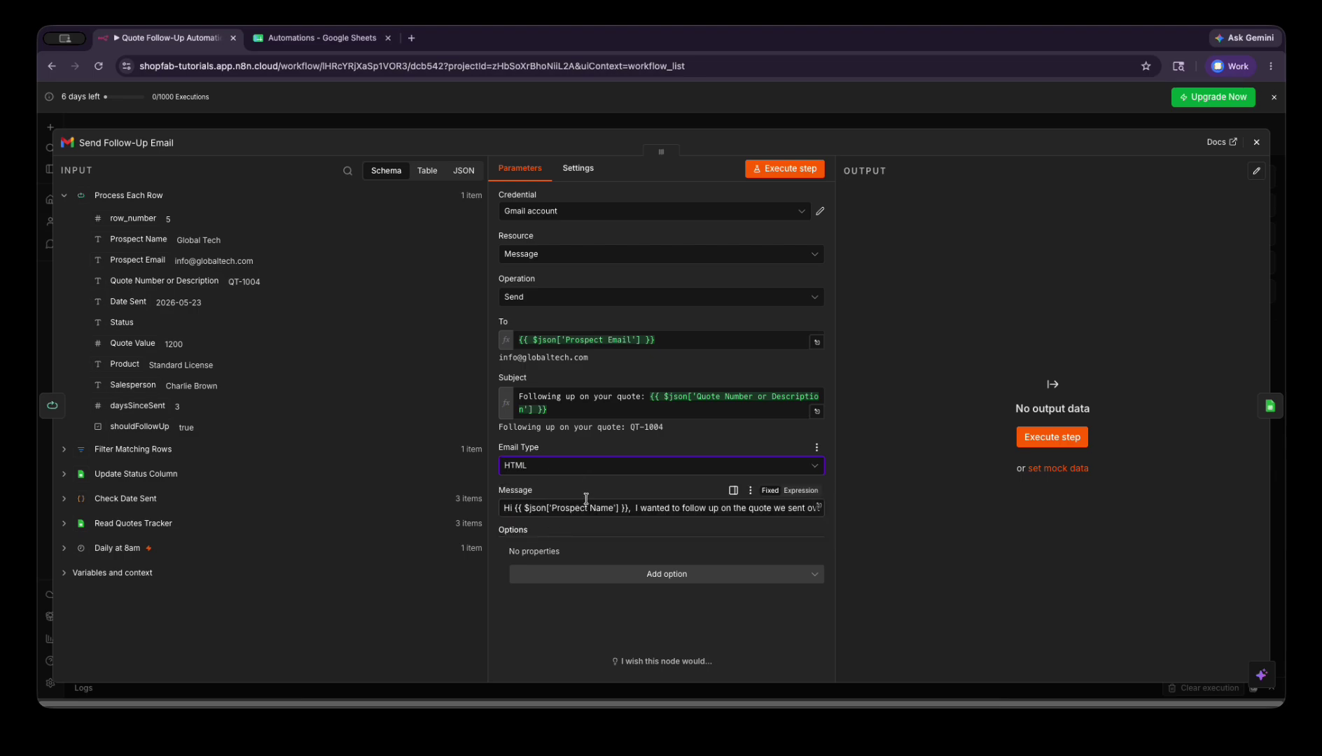
Replace the Message content with the multi-line follow-up template and have it evaluated as an expression
{"action": "left_click", "coordinate": [586, 510]}
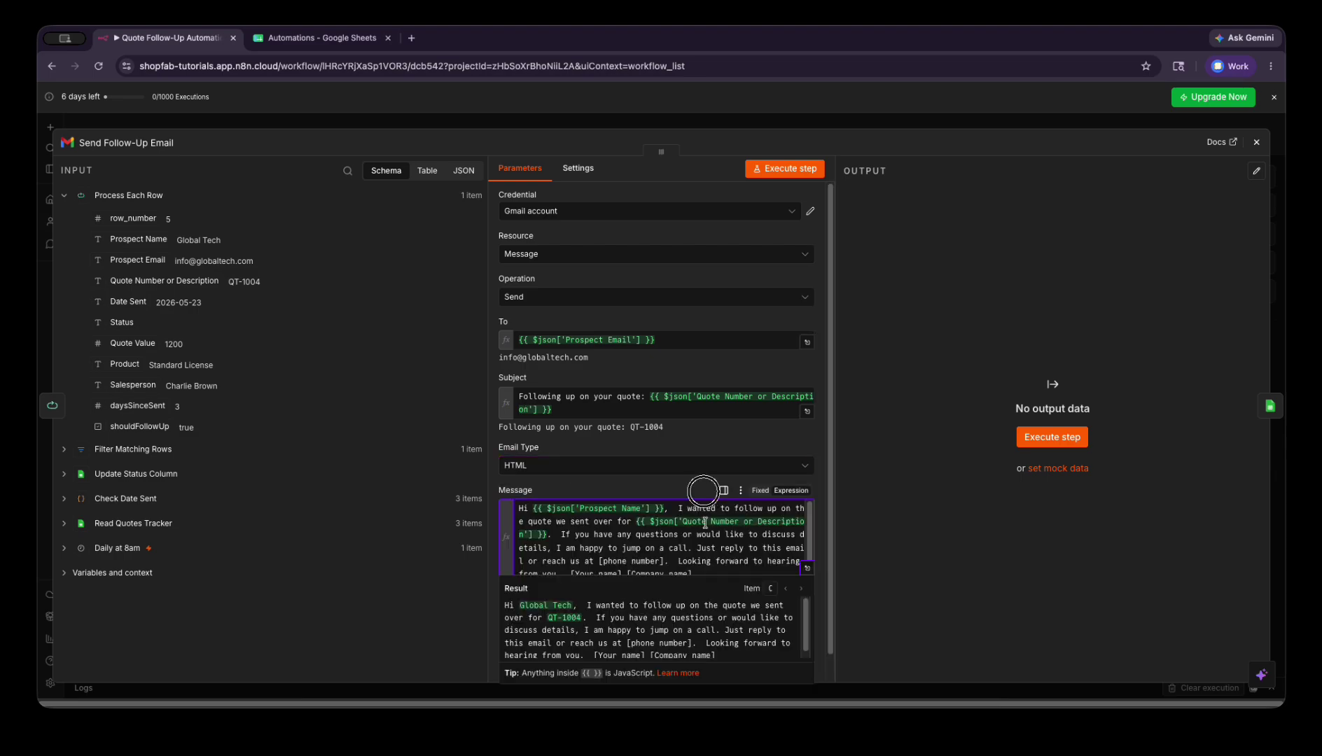
{"action": "key", "text": "ctrl+a"}
{"action": "key", "text": "BackSpace"}
{"action": "key", "text": "ctrl+v"}
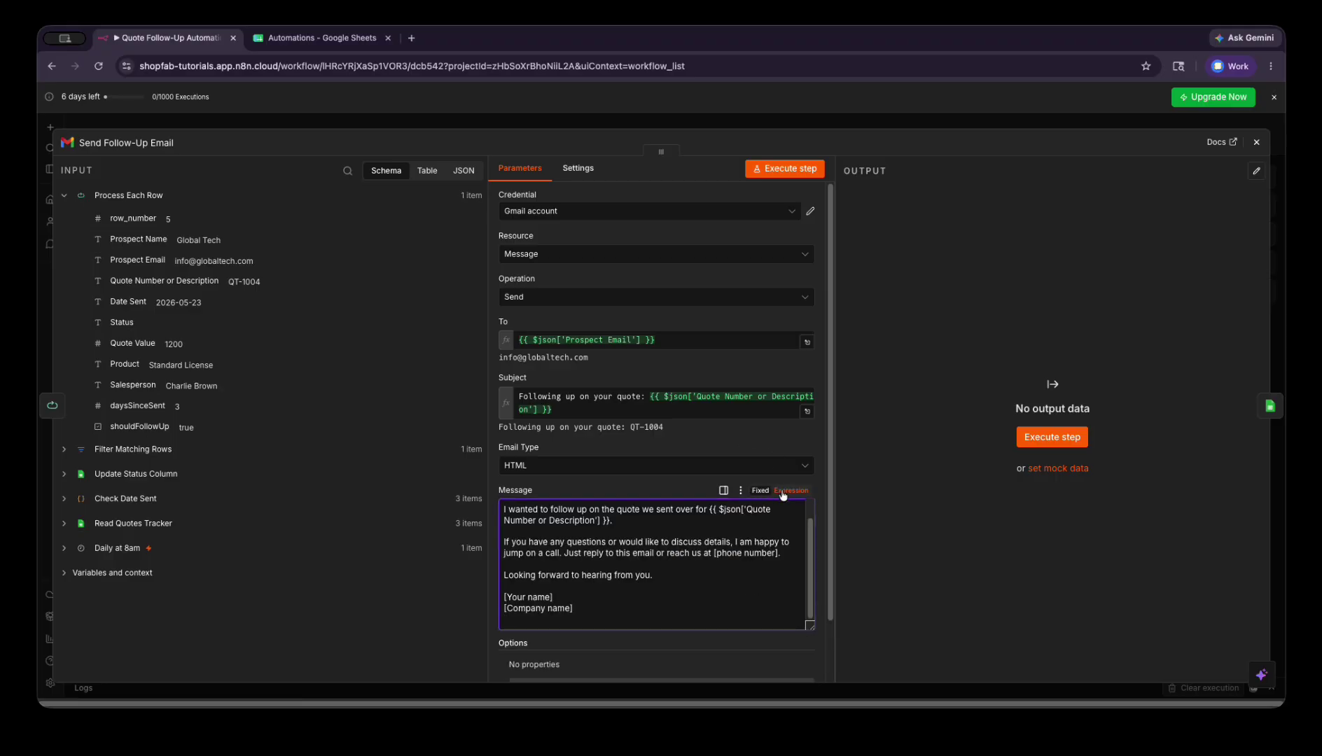
{"action": "left_click", "coordinate": [637, 530]}
{"action": "left_click", "coordinate": [592, 521]}
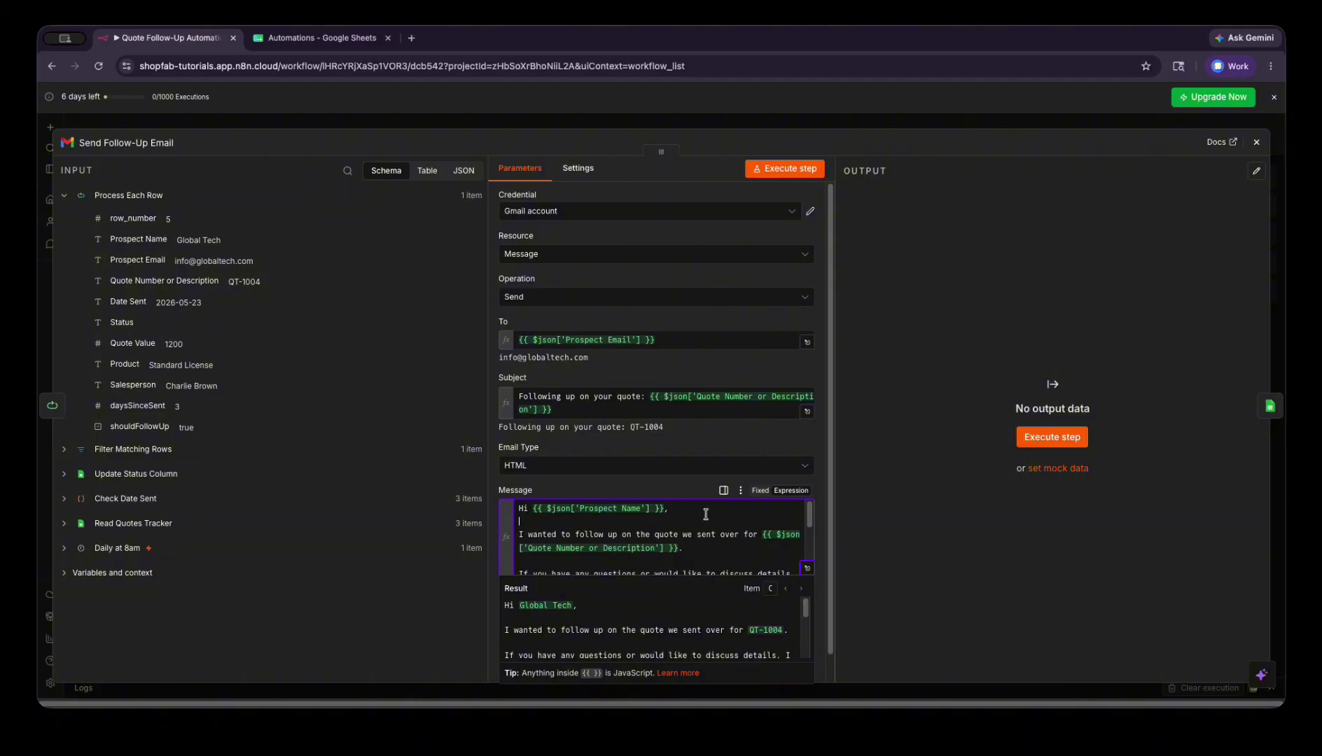
Read through the message template, examining the Prospect Name and Quote Number expressions and the phone number placeholder
{"action": "scroll", "coordinate": [693, 508], "scroll_direction": "down", "scroll_amount": 2}
{"action": "scroll", "coordinate": [696, 508], "scroll_direction": "up", "scroll_amount": 2}
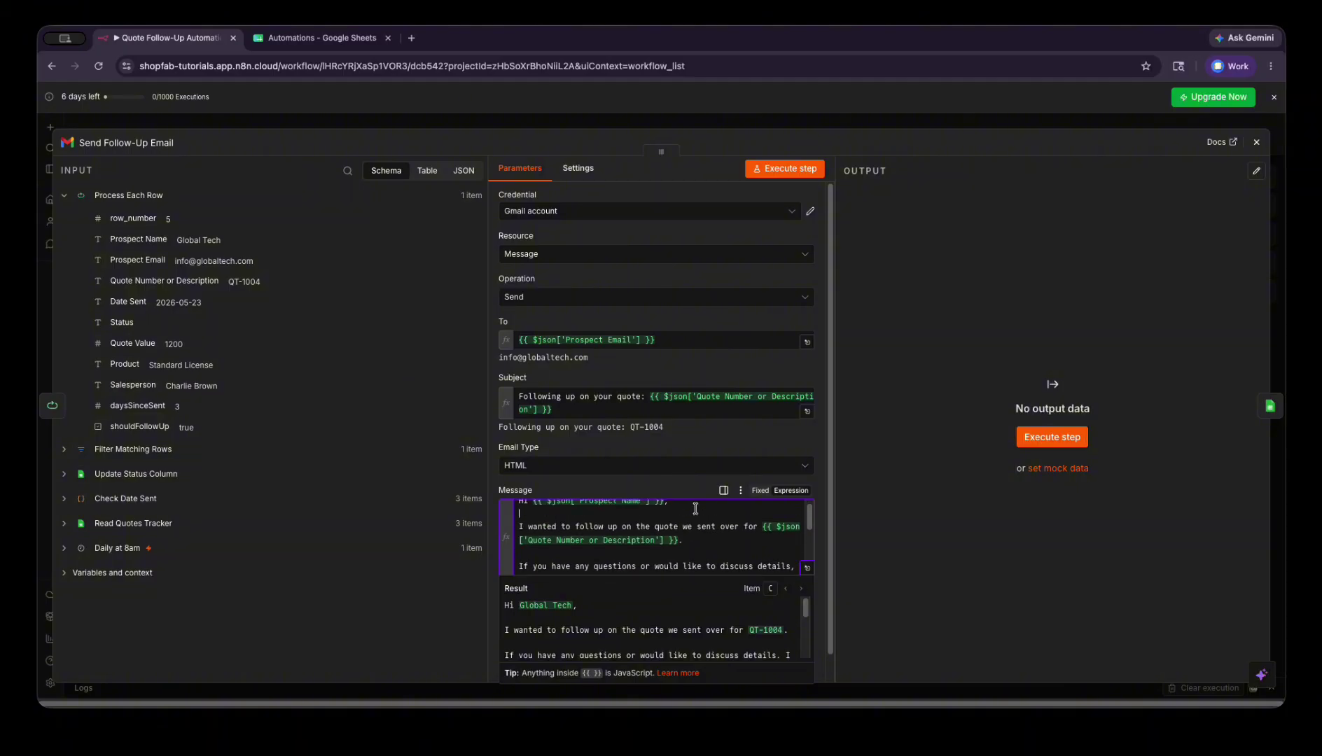
{"action": "left_click_drag", "start_coordinate": [664, 508], "coordinate": [521, 510]}
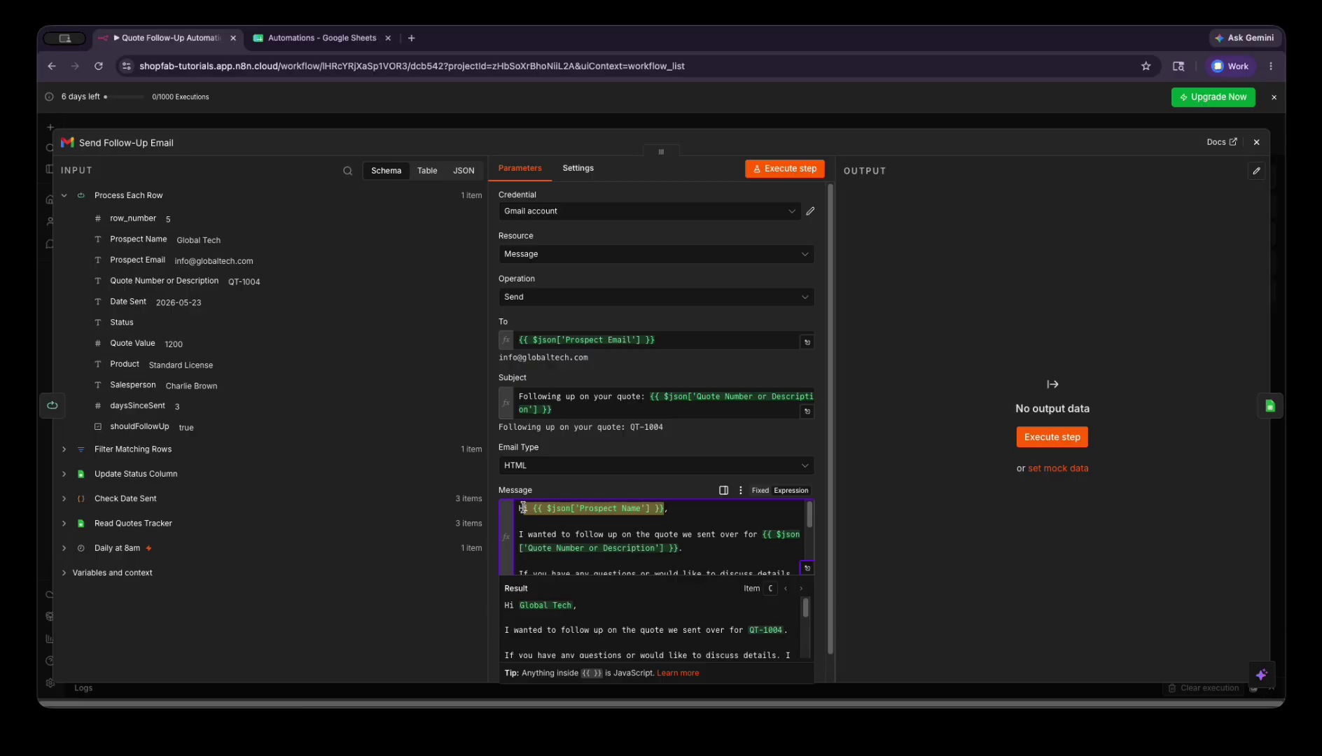
{"action": "left_click", "coordinate": [630, 534]}
{"action": "scroll", "coordinate": [630, 534], "scroll_direction": "down", "scroll_amount": 2}
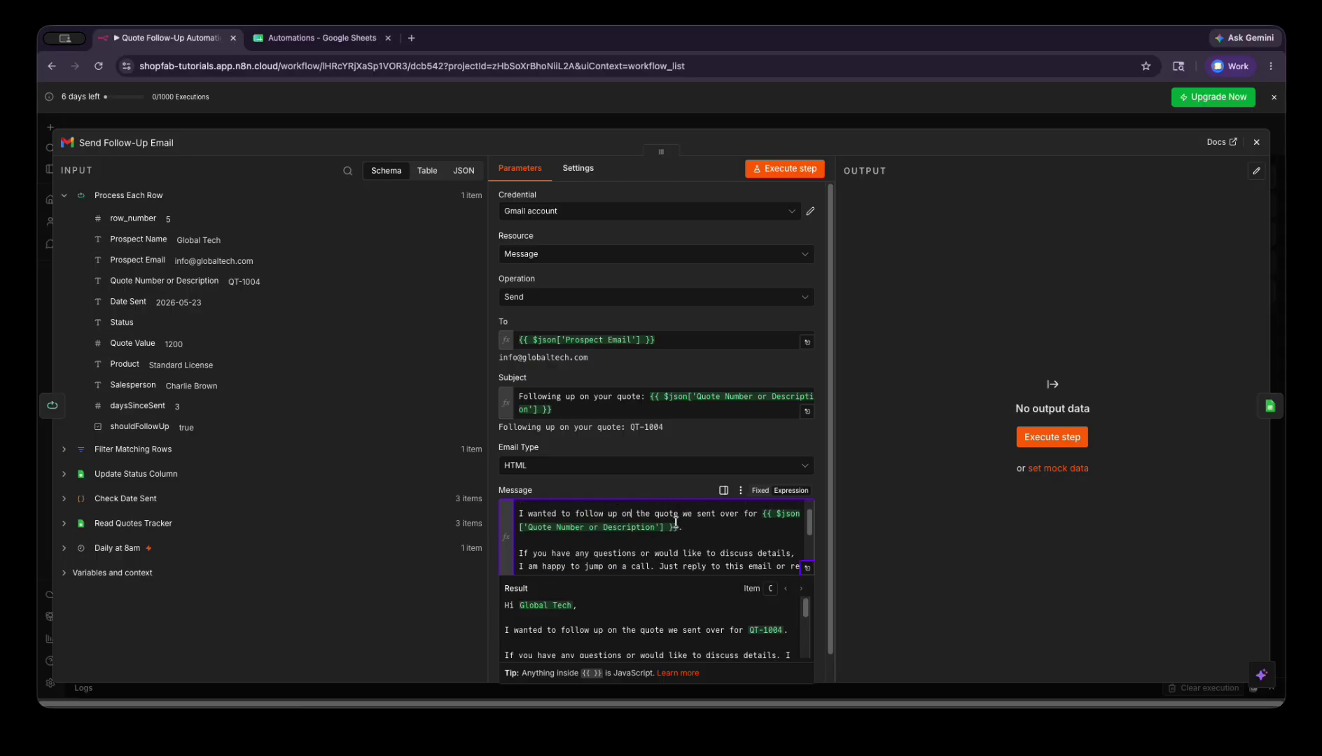
{"action": "scroll", "coordinate": [686, 529], "scroll_direction": "up", "scroll_amount": 2}
{"action": "scroll", "coordinate": [743, 522], "scroll_direction": "down", "scroll_amount": 1}
{"action": "left_click_drag", "start_coordinate": [743, 522], "coordinate": [572, 525]}
{"action": "scroll", "coordinate": [577, 541], "scroll_direction": "down", "scroll_amount": 1}
{"action": "scroll", "coordinate": [577, 541], "scroll_direction": "down", "scroll_amount": 2}
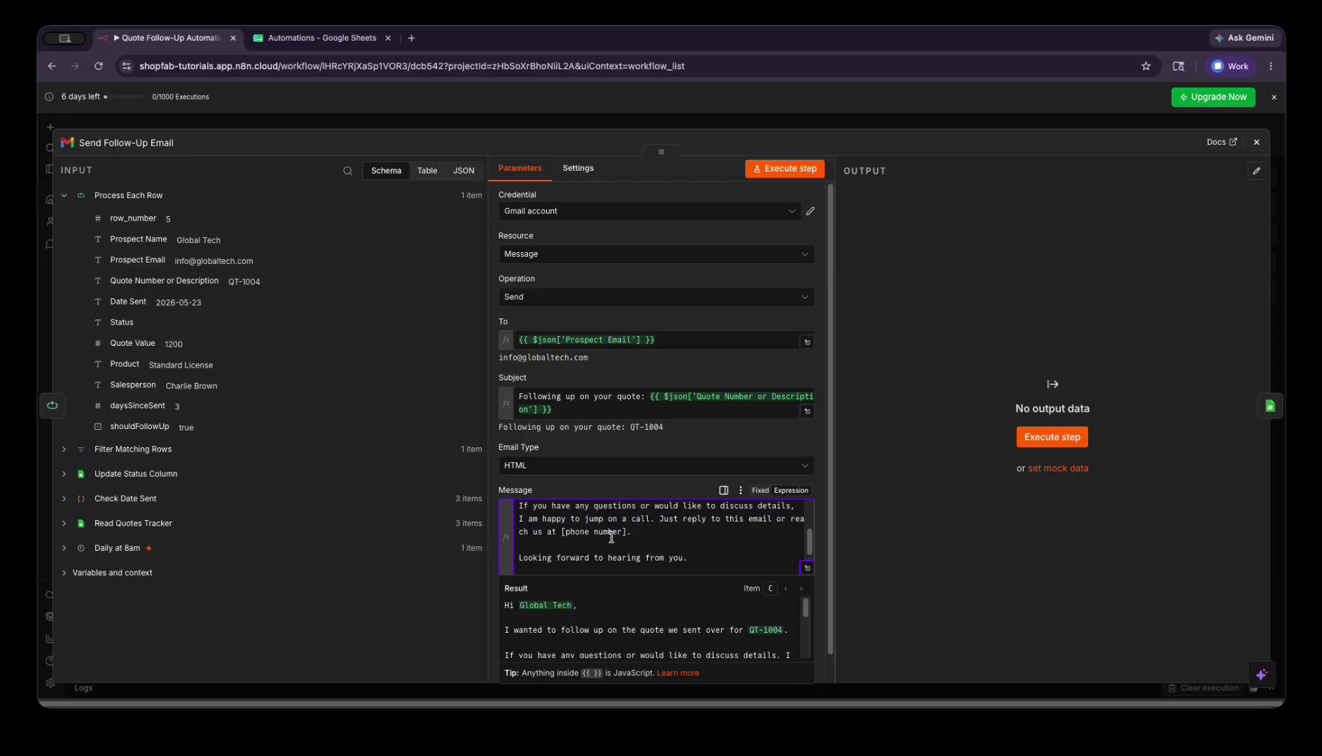
{"action": "scroll", "coordinate": [701, 536], "scroll_direction": "up", "scroll_amount": 1}
{"action": "scroll", "coordinate": [700, 536], "scroll_direction": "down", "scroll_amount": 1}
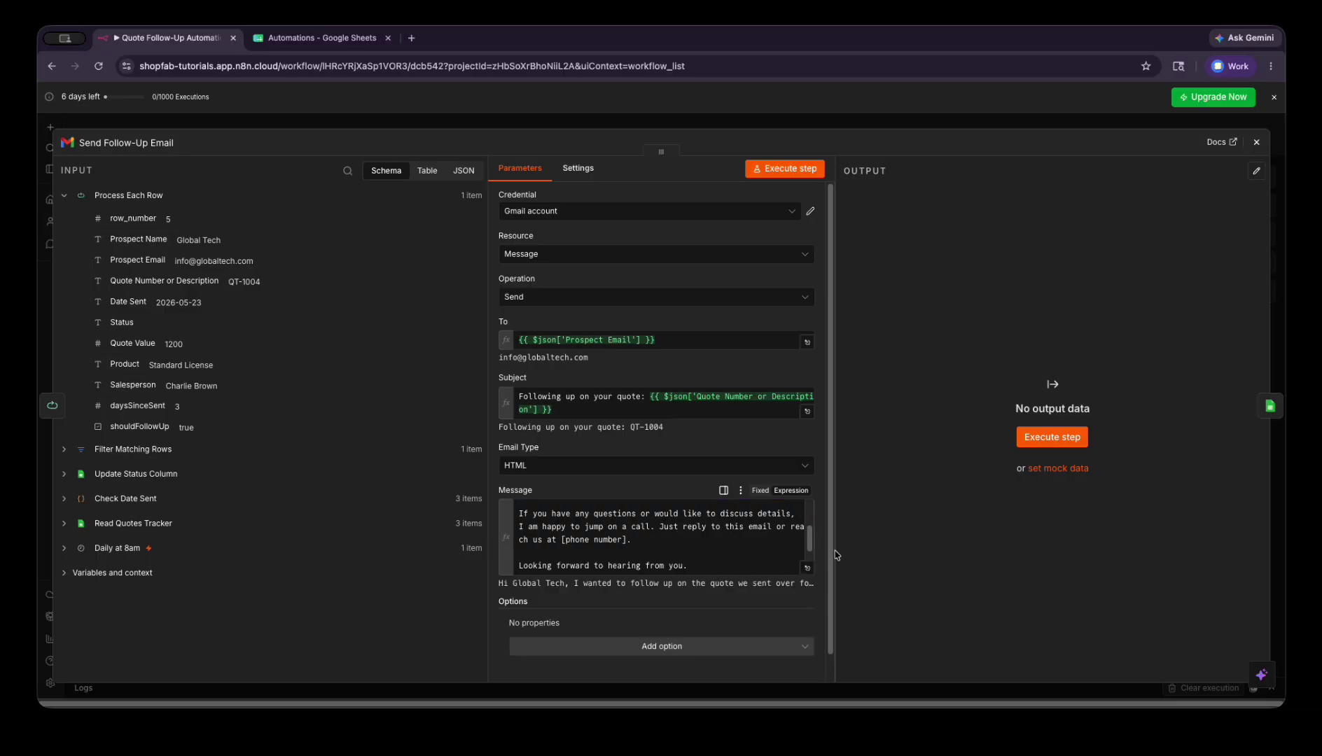
In the expanded Message expression, add "Quote Value: {{ $json['Quote Value'] }}" and "Product: {{ $json.Product }}" on separate lines below the quote sentence
{"action": "left_click", "coordinate": [805, 570]}
{"action": "left_click", "coordinate": [808, 569]}
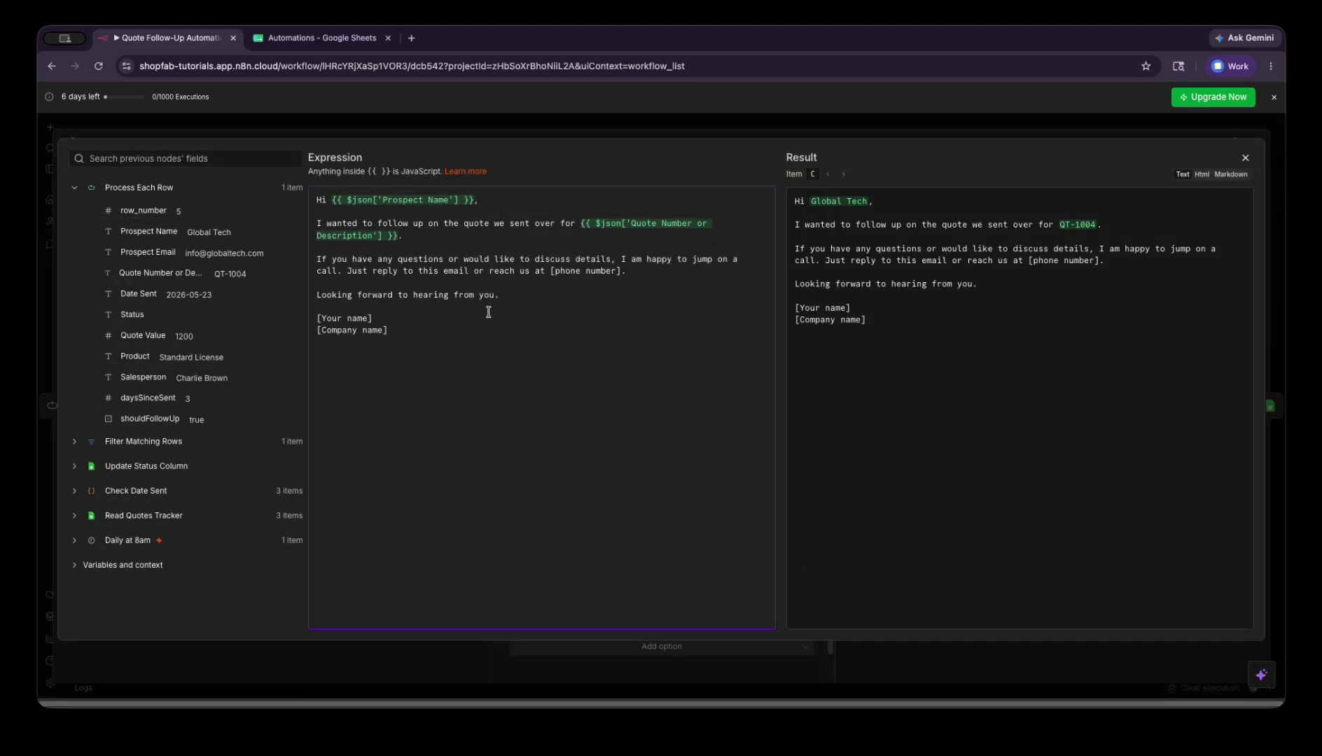
{"action": "left_click", "coordinate": [451, 334]}
{"action": "key", "text": "Up"}
{"action": "key", "text": "Return"}
{"action": "key", "text": "Return"}
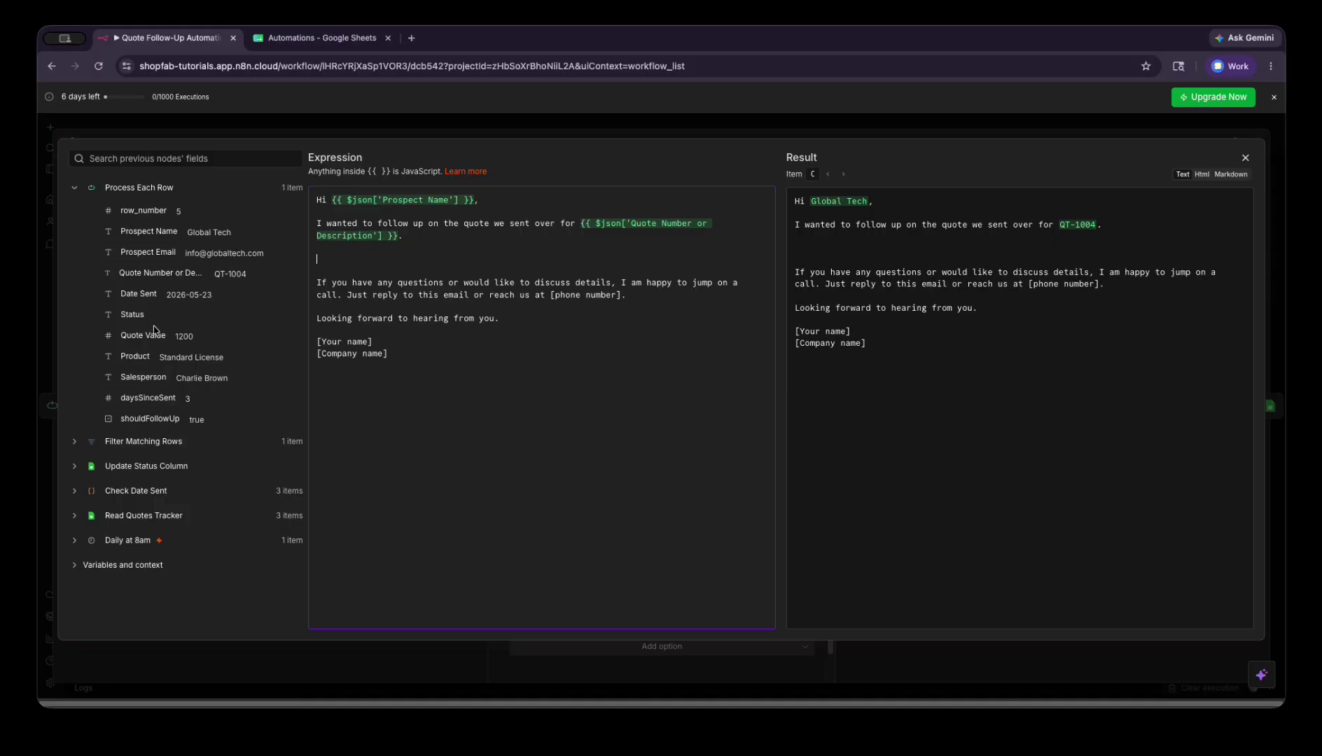
{"action": "left_click_drag", "start_coordinate": [143, 336], "coordinate": [388, 263]}
{"action": "left_click", "coordinate": [317, 259]}
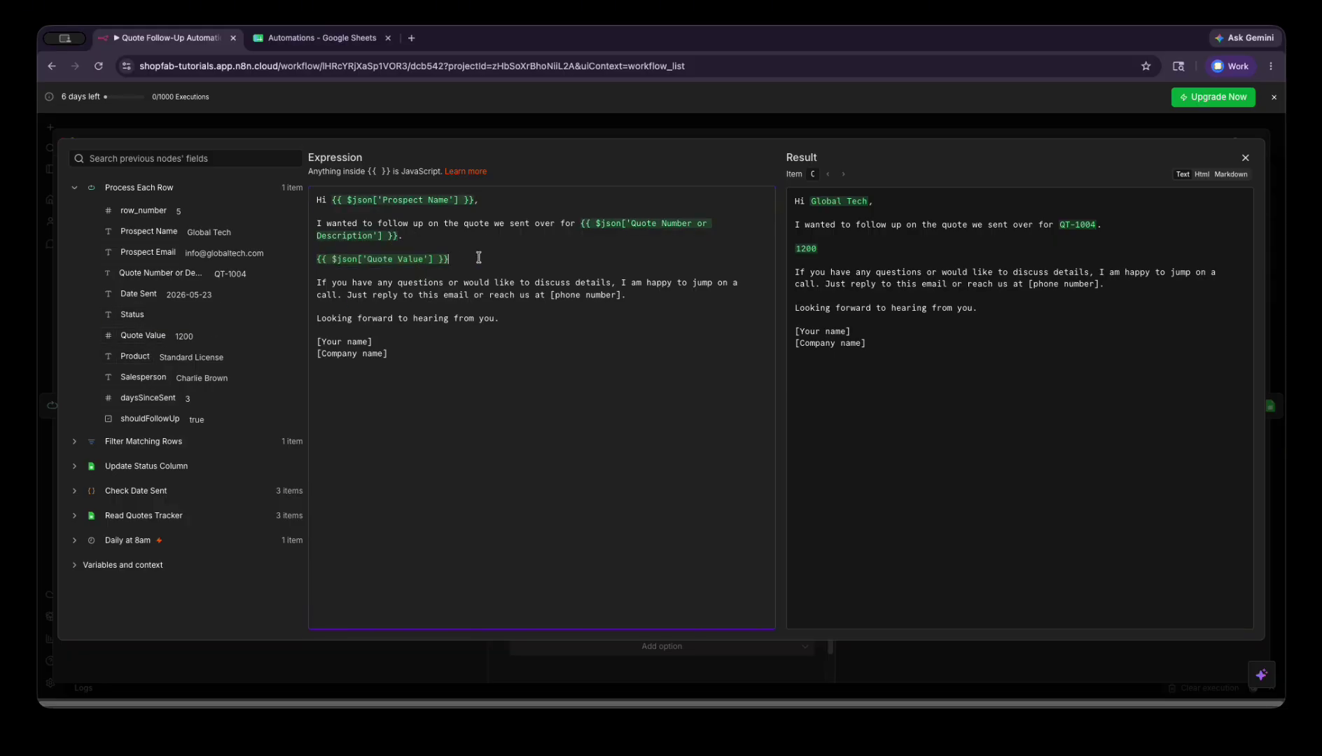
{"action": "type", "text": "Quote Value"}
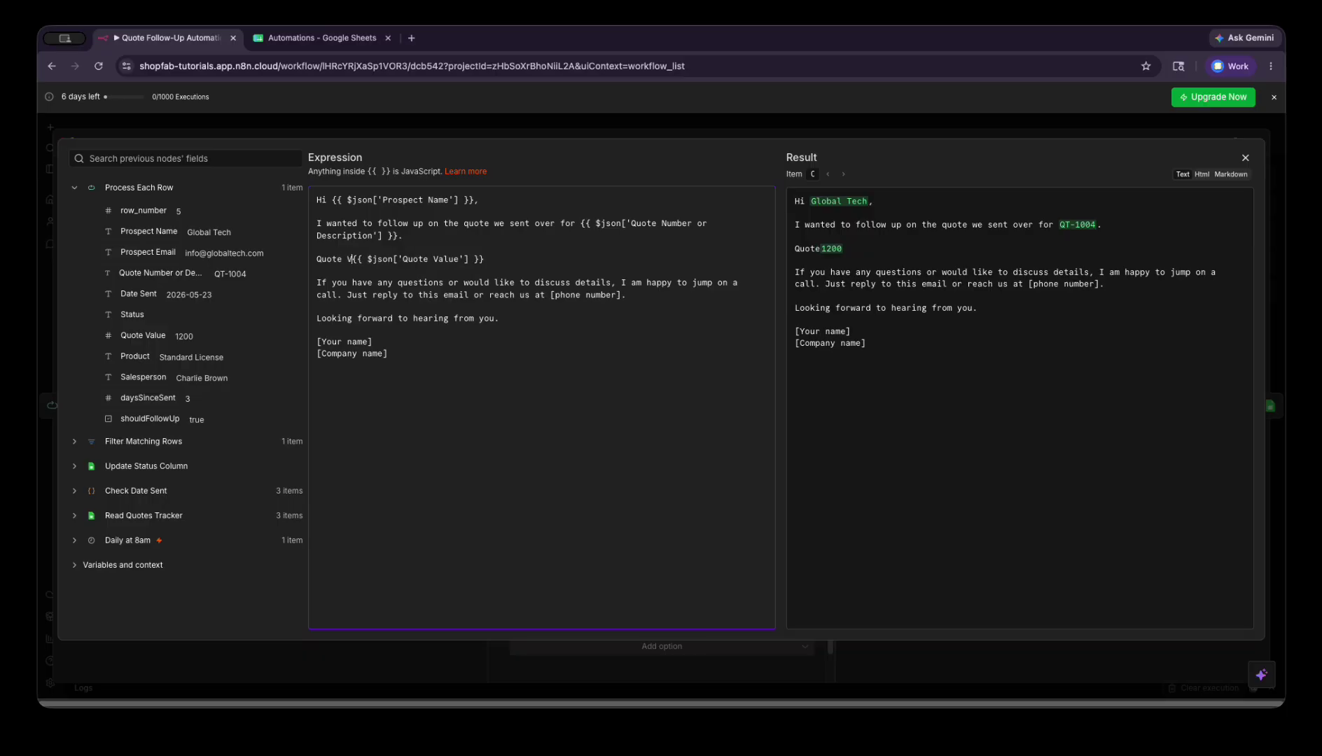
{"action": "type", "text": ":"}
{"action": "key", "text": "Return"}
{"action": "type", "text": "Product: {{ $json.Product }}"}
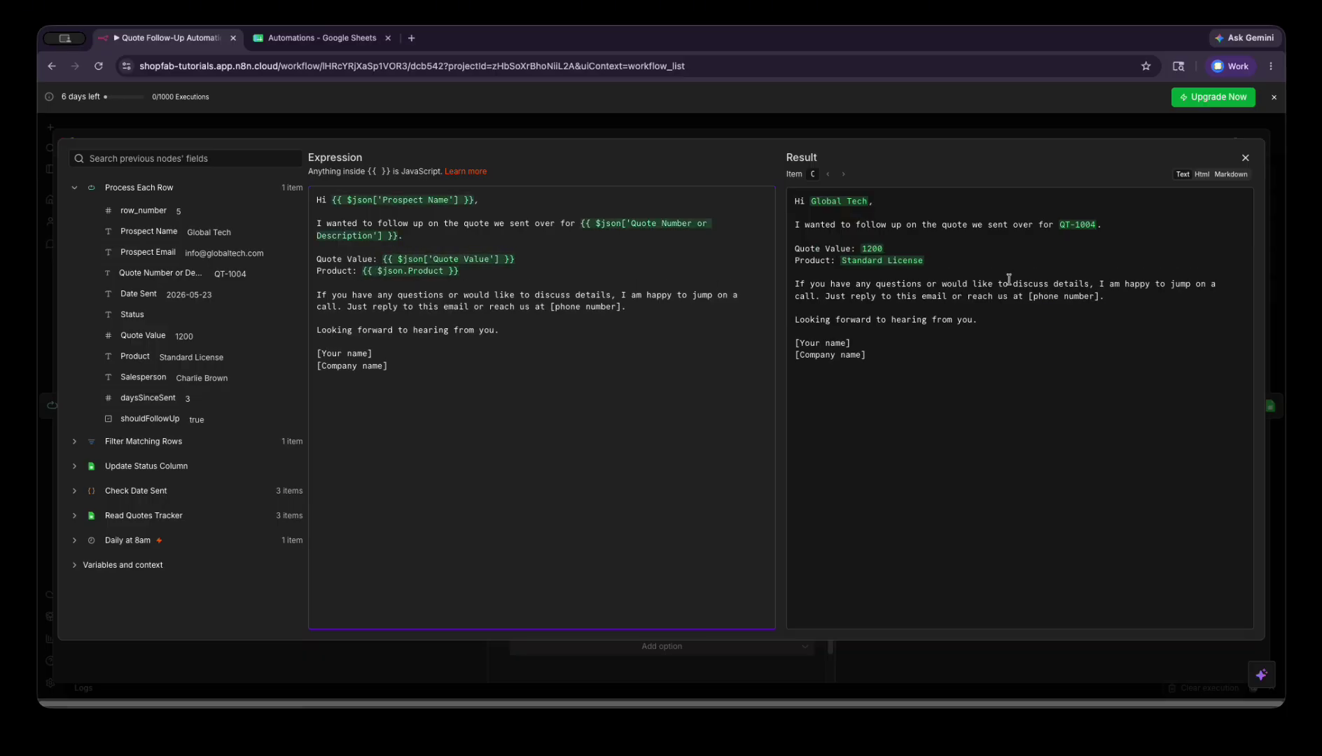
Preview the message result rendered as Markdown, then return the preview to plain text
{"action": "left_click", "coordinate": [1082, 200]}
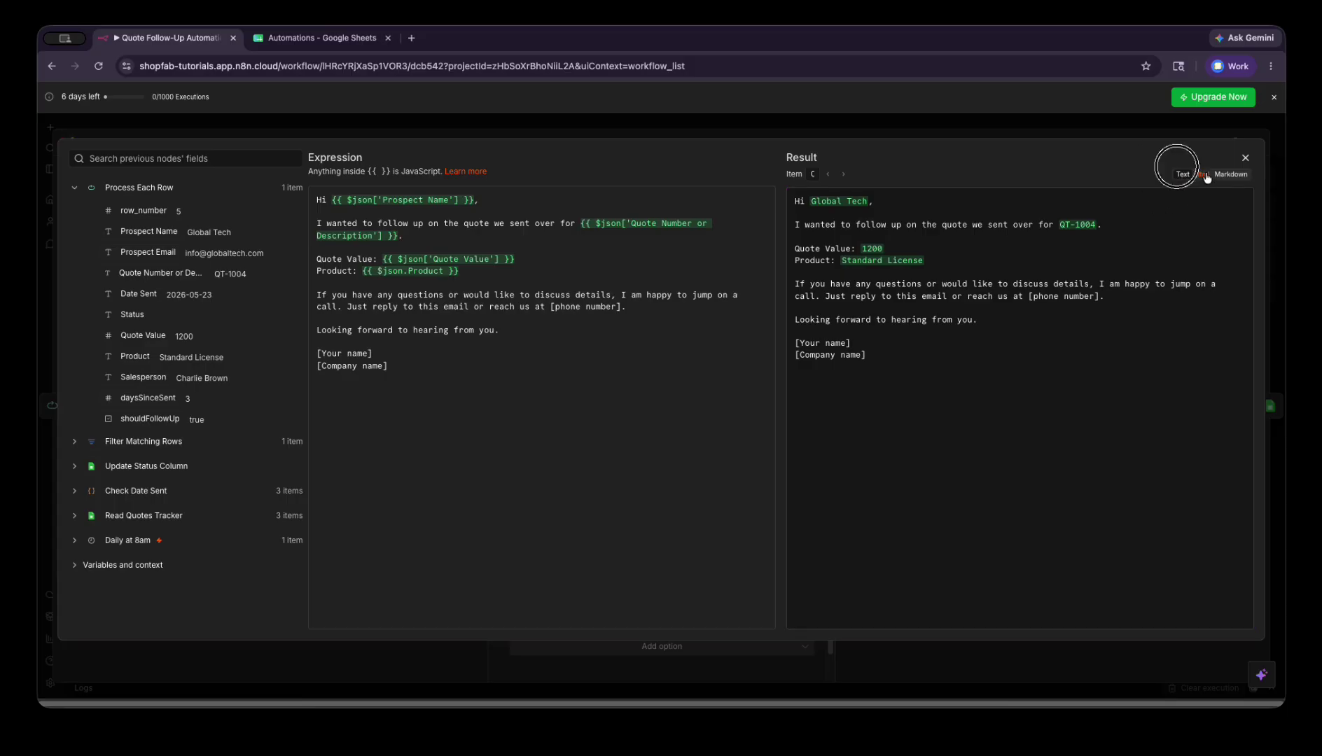
{"action": "left_click", "coordinate": [1223, 176]}
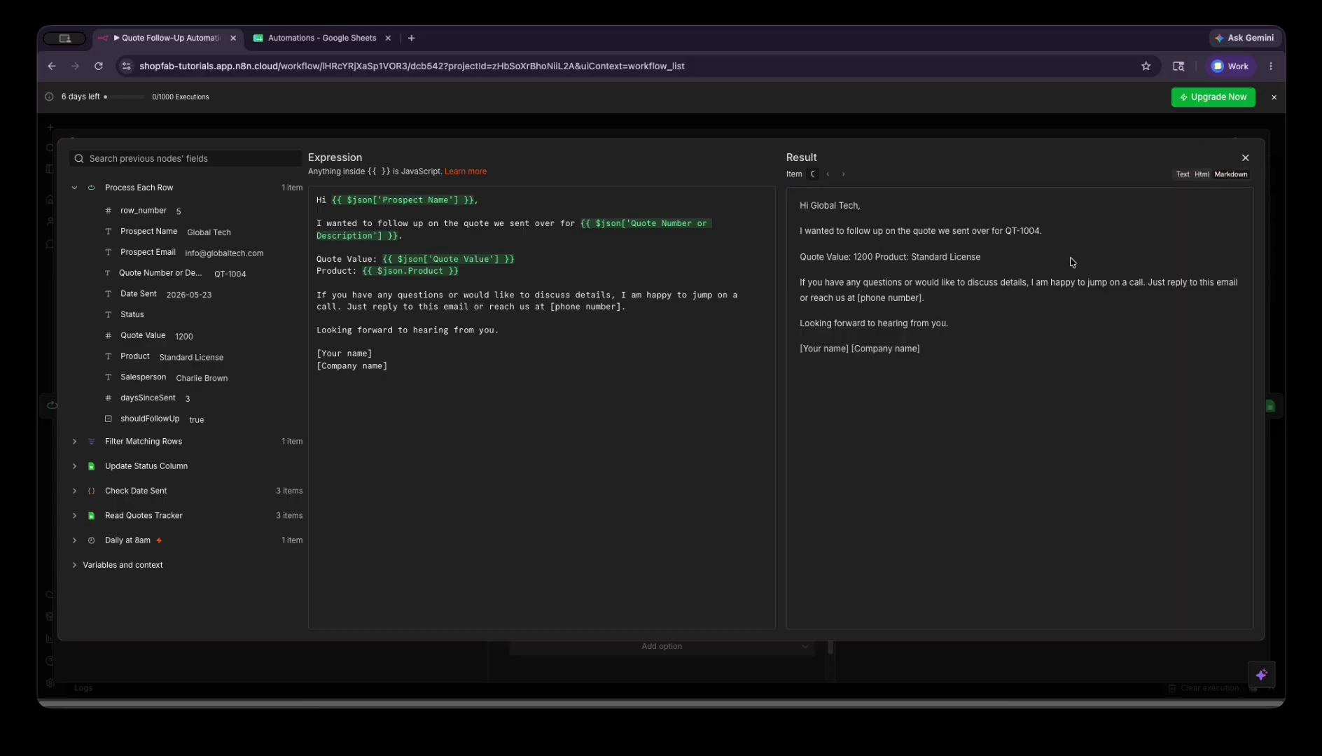
{"action": "left_click", "coordinate": [1183, 175]}
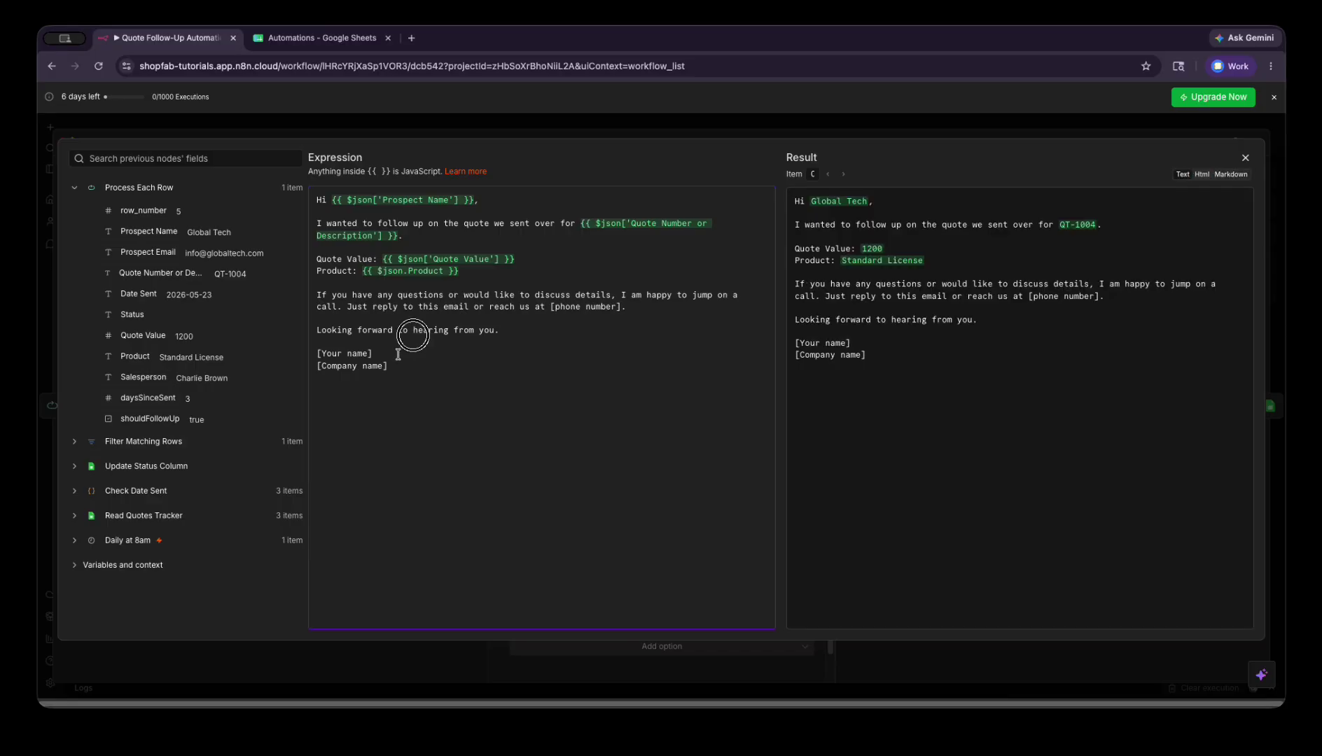
Select the [Your name] placeholder and check the Salesperson column in the Google Sheets quotes tracker before returning to the n8n expression editor
{"action": "left_click_drag", "start_coordinate": [409, 354], "coordinate": [297, 360]}
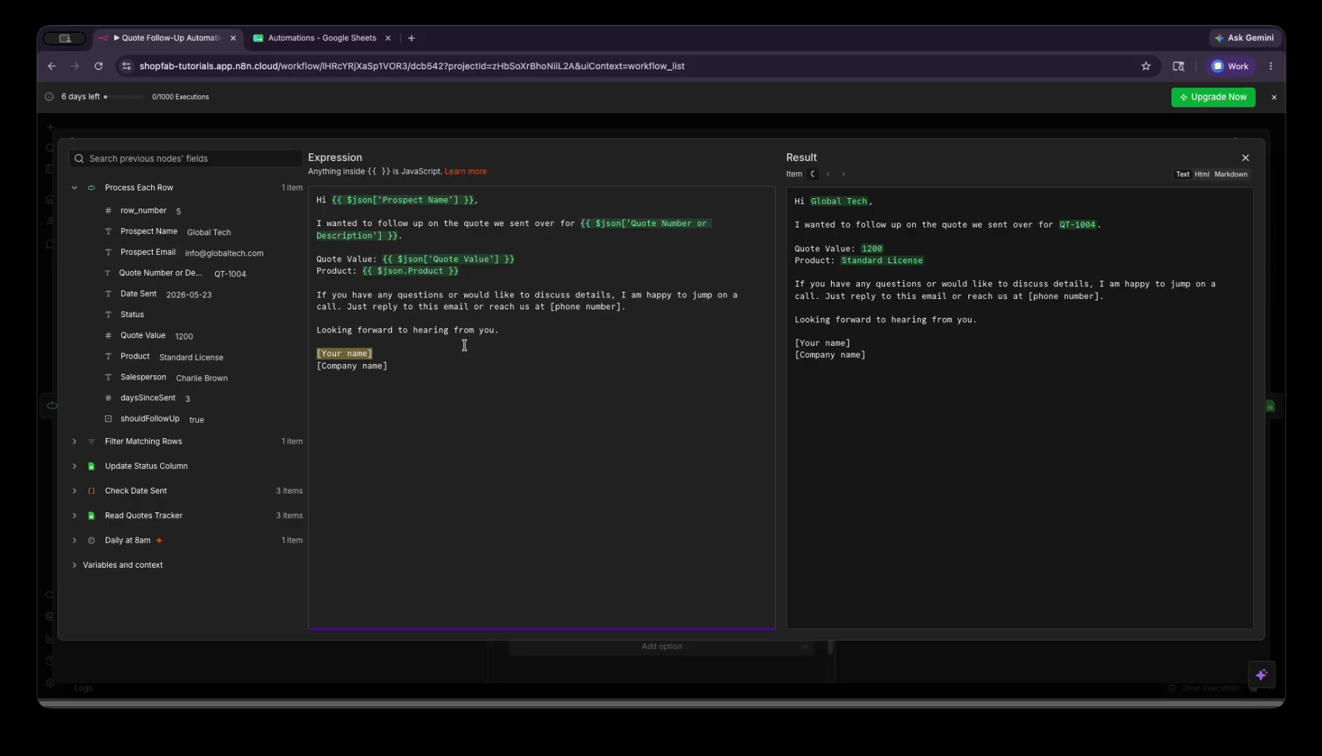
{"action": "left_click_drag", "start_coordinate": [390, 355], "coordinate": [317, 352]}
{"action": "left_click", "coordinate": [332, 41]}
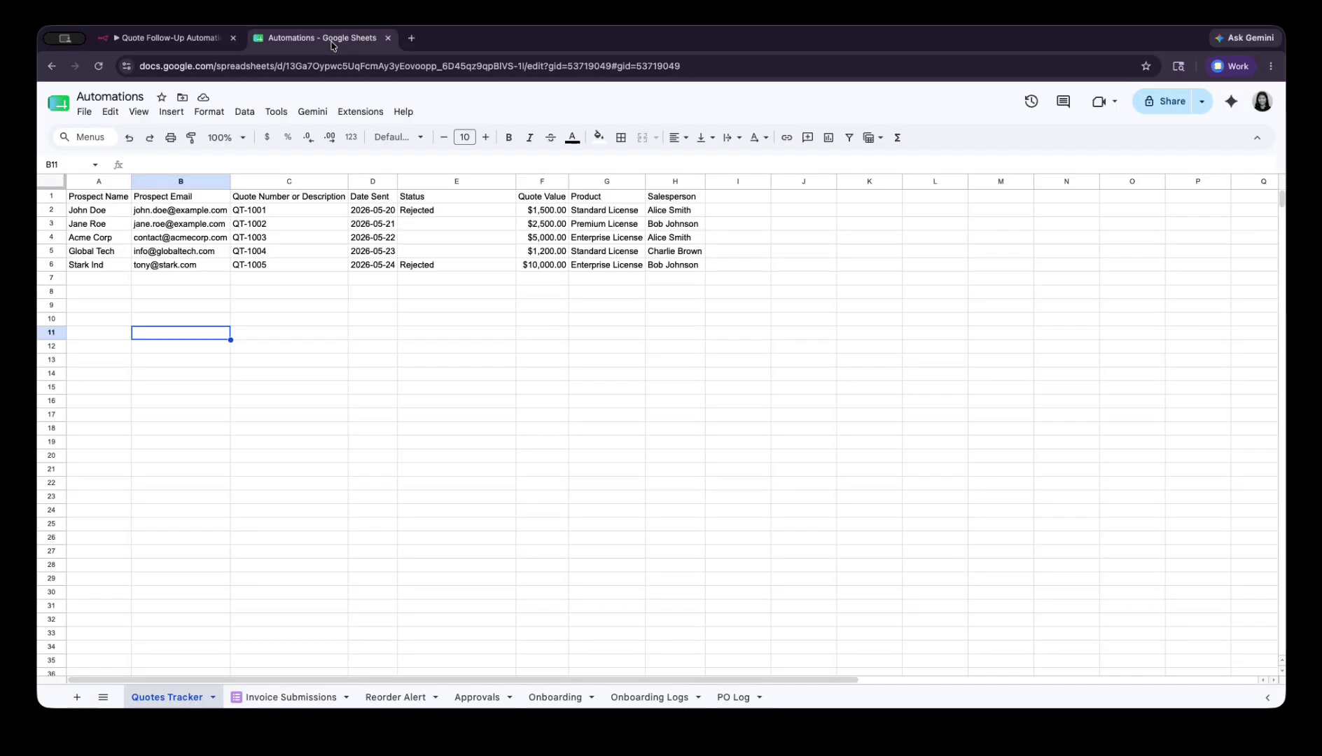
{"action": "left_click", "coordinate": [658, 212]}
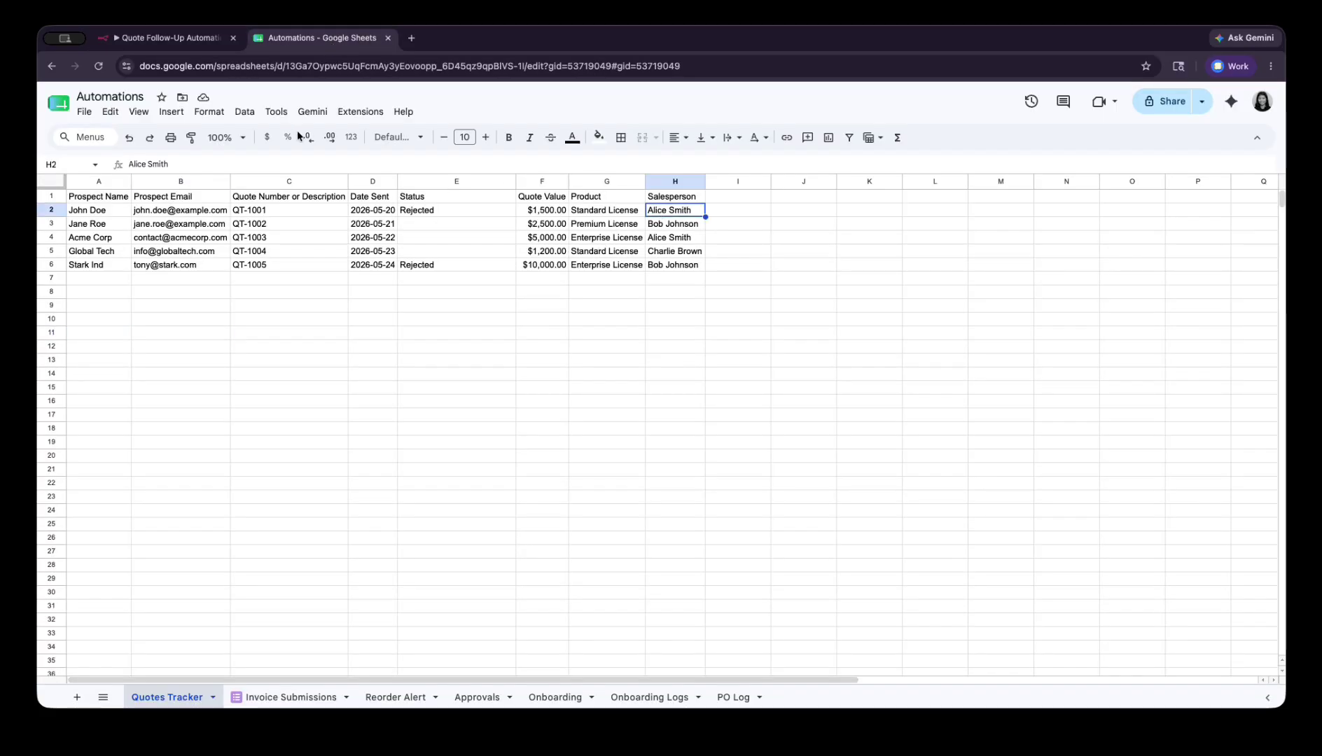
{"action": "left_click", "coordinate": [174, 33]}
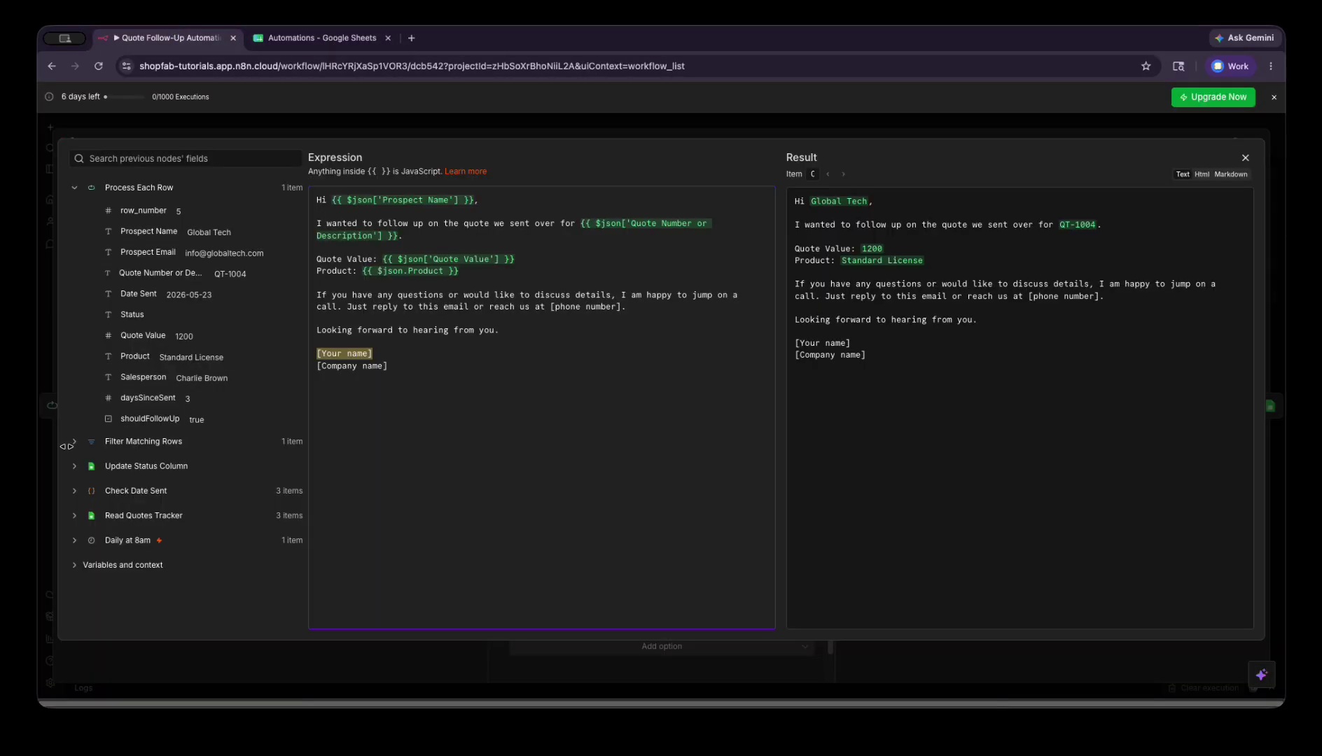
In the message's sign-off, replace the name placeholder with {{ $json.Salesperson }} and the company placeholder with "Info Tech, Inc."
{"action": "left_click_drag", "start_coordinate": [126, 376], "coordinate": [316, 365]}
{"action": "key", "text": "BackSpace"}
{"action": "key", "text": "BackSpace"}
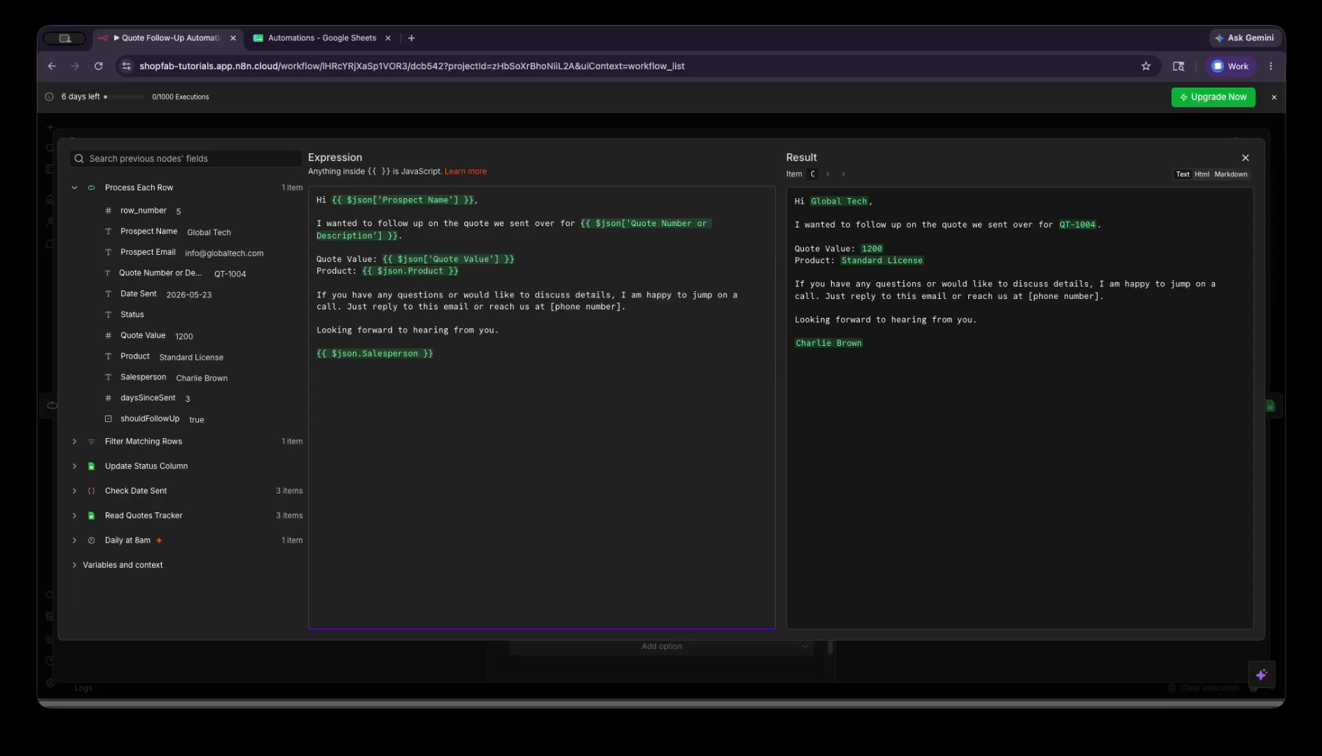
{"action": "type", "text": "Info "}
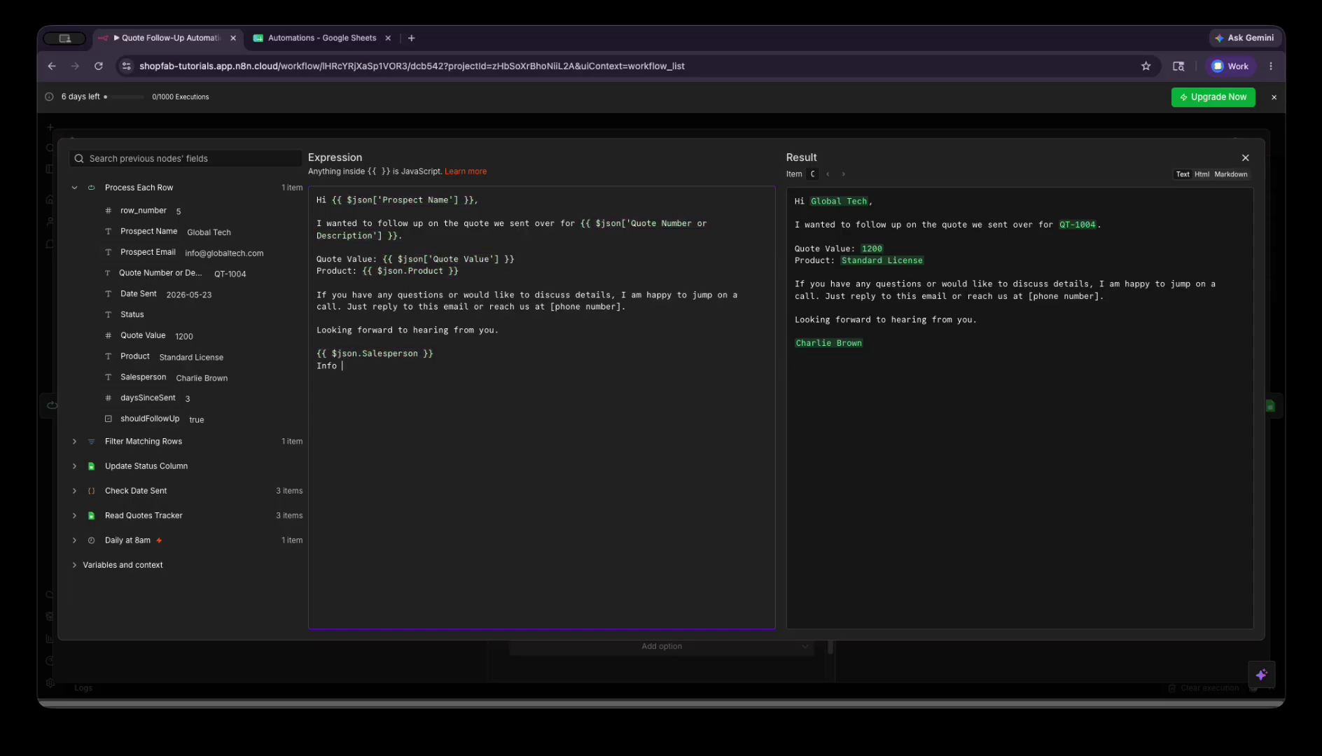
{"action": "type", "text": "Tech, Inc."}
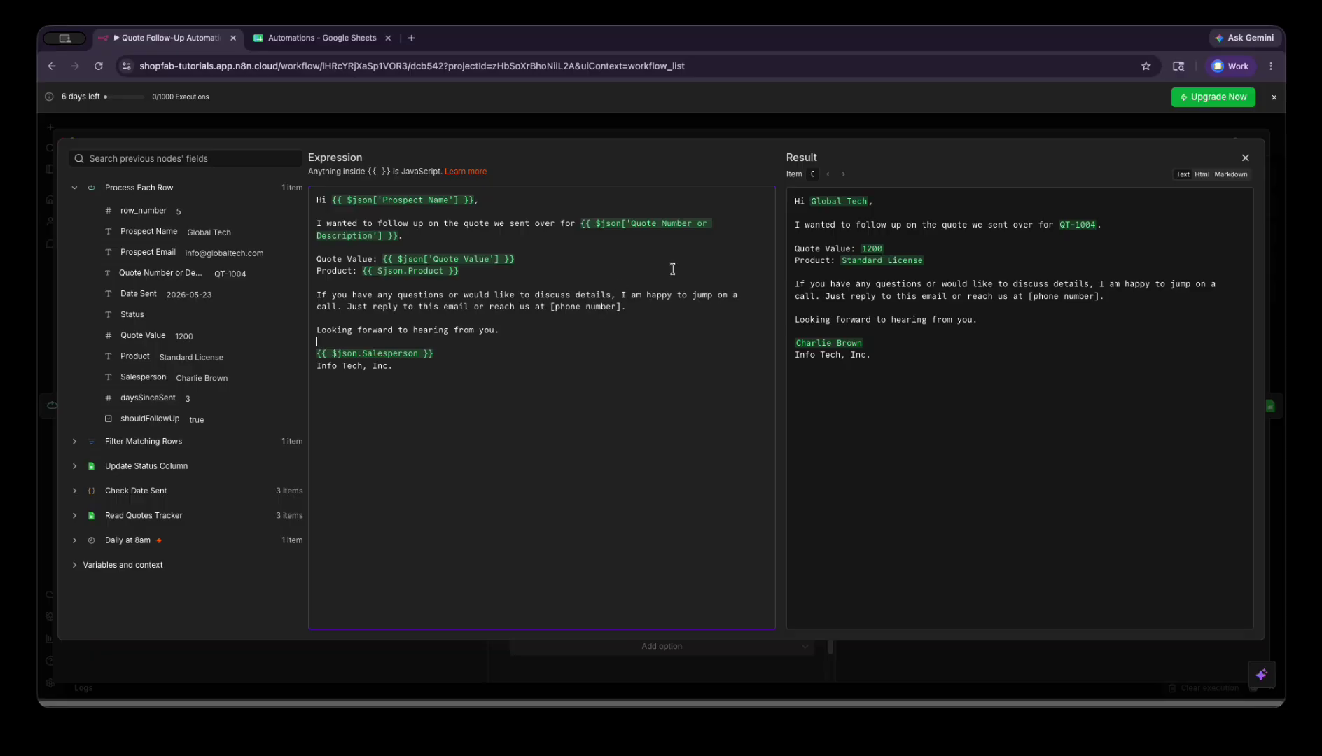
Close the message expression editor, test-run the Send Follow-Up Email node and return to the workflow canvas
{"action": "left_click", "coordinate": [1246, 159]}
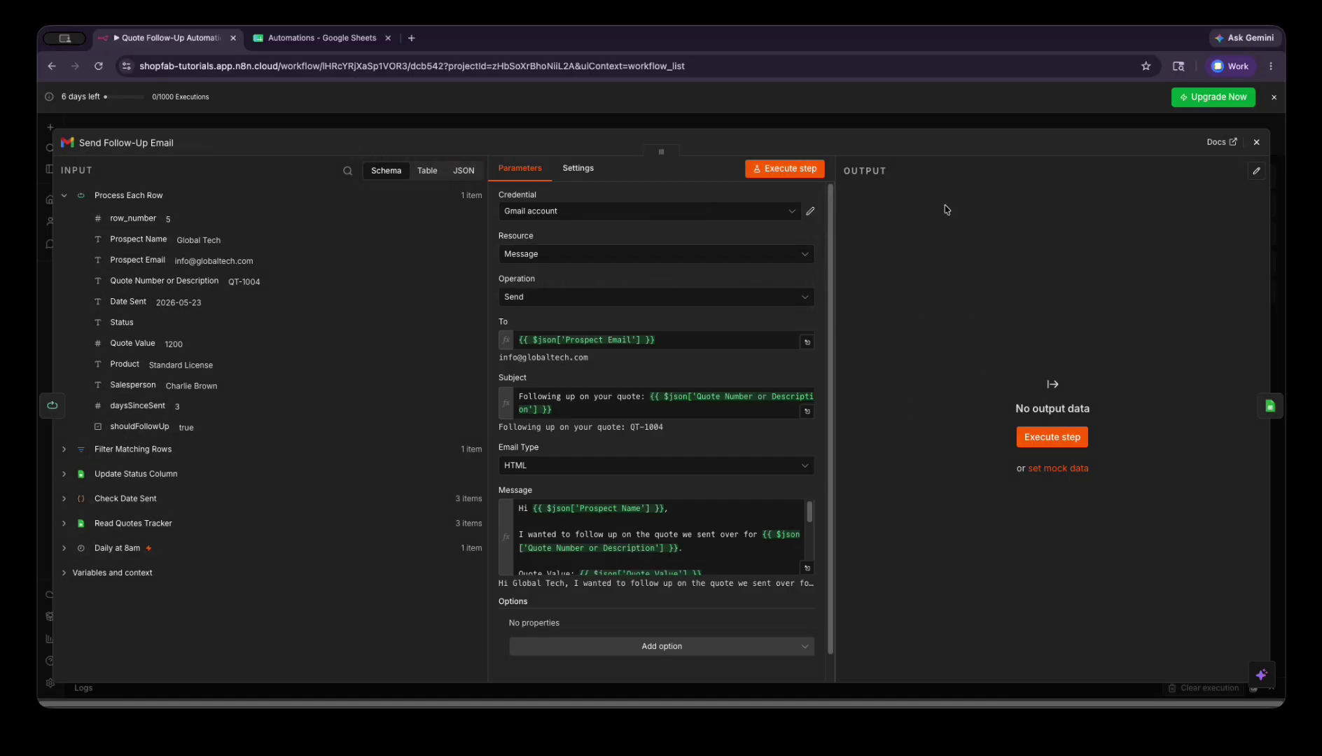
{"action": "left_click", "coordinate": [800, 174]}
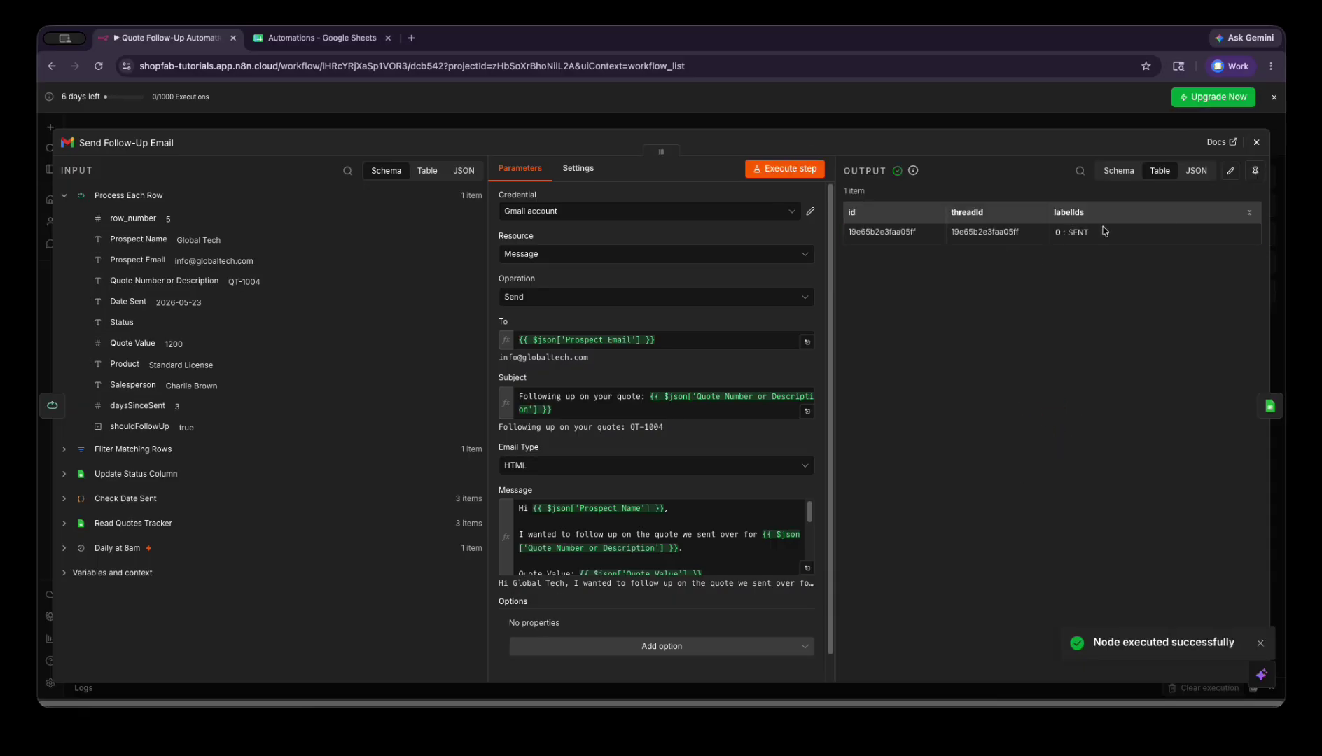
{"action": "left_click", "coordinate": [1257, 144]}
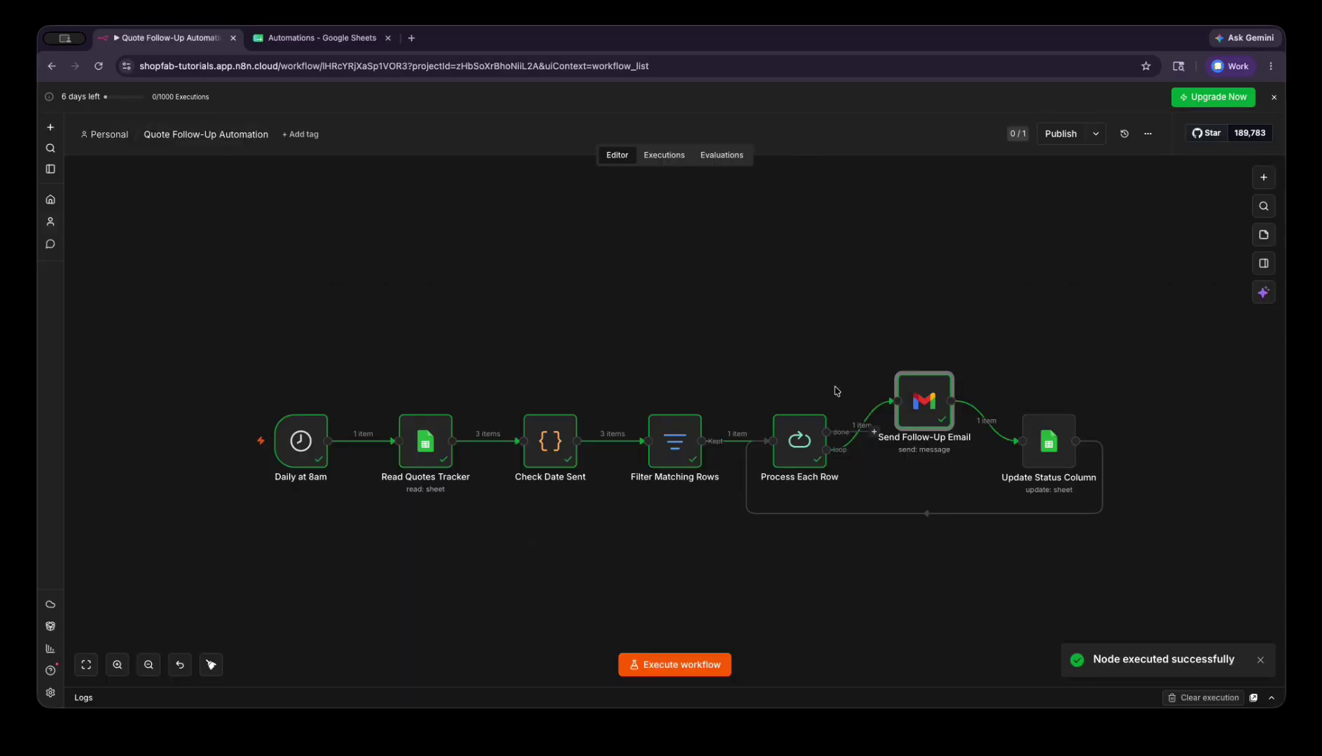
Open the Update Status Column node and check its Google Sheets credential options, keeping the existing account
{"action": "left_click", "coordinate": [1024, 441]}
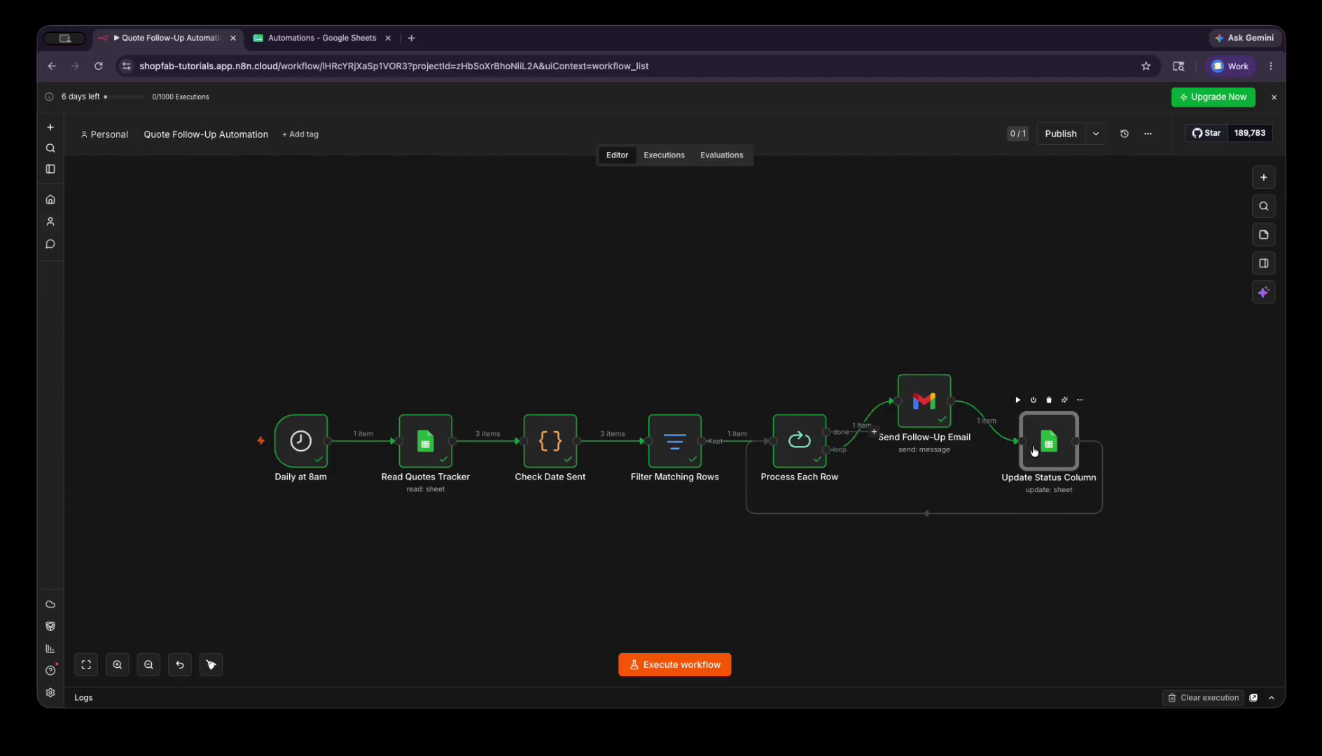
{"action": "double_click", "coordinate": [1035, 451]}
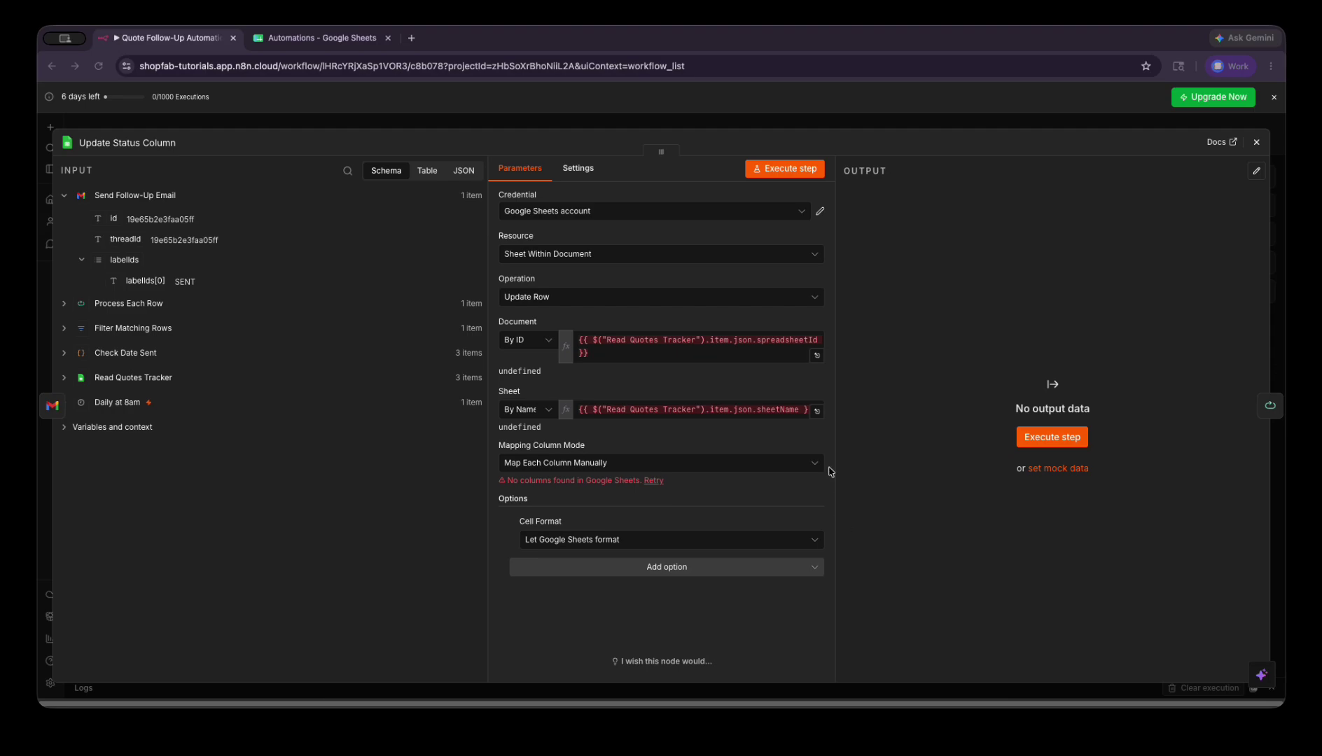
{"action": "left_click", "coordinate": [619, 189]}
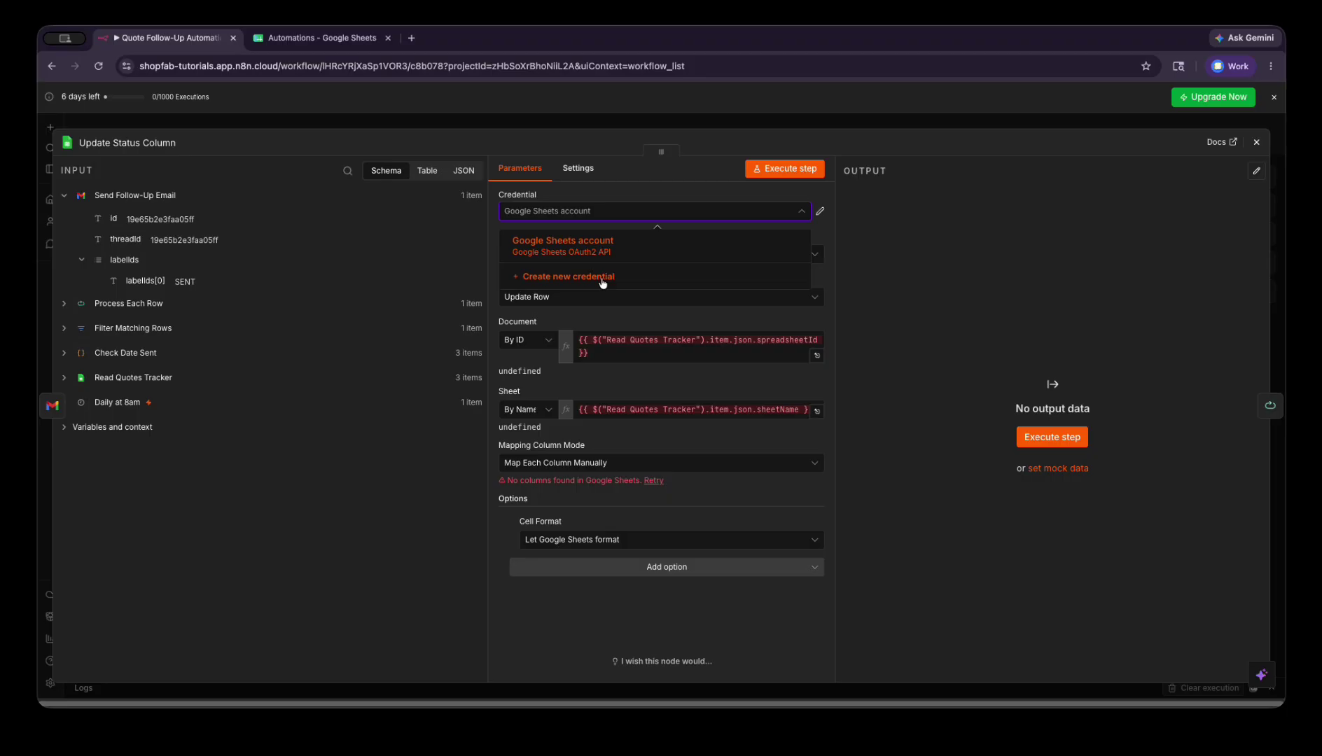
{"action": "left_click", "coordinate": [707, 183]}
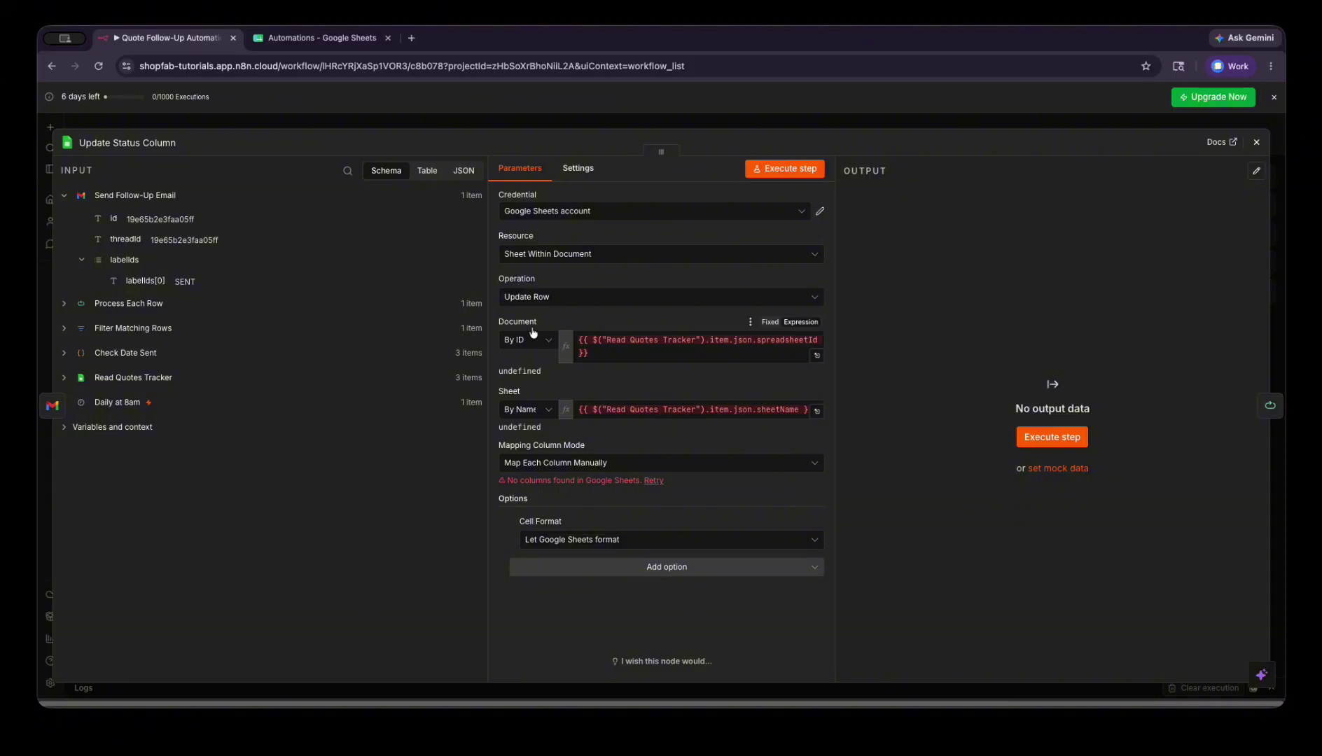
Clear the spreadsheetId expression from the node's Document setting and switch the Sheet selection mode to From list
{"action": "left_click", "coordinate": [633, 357]}
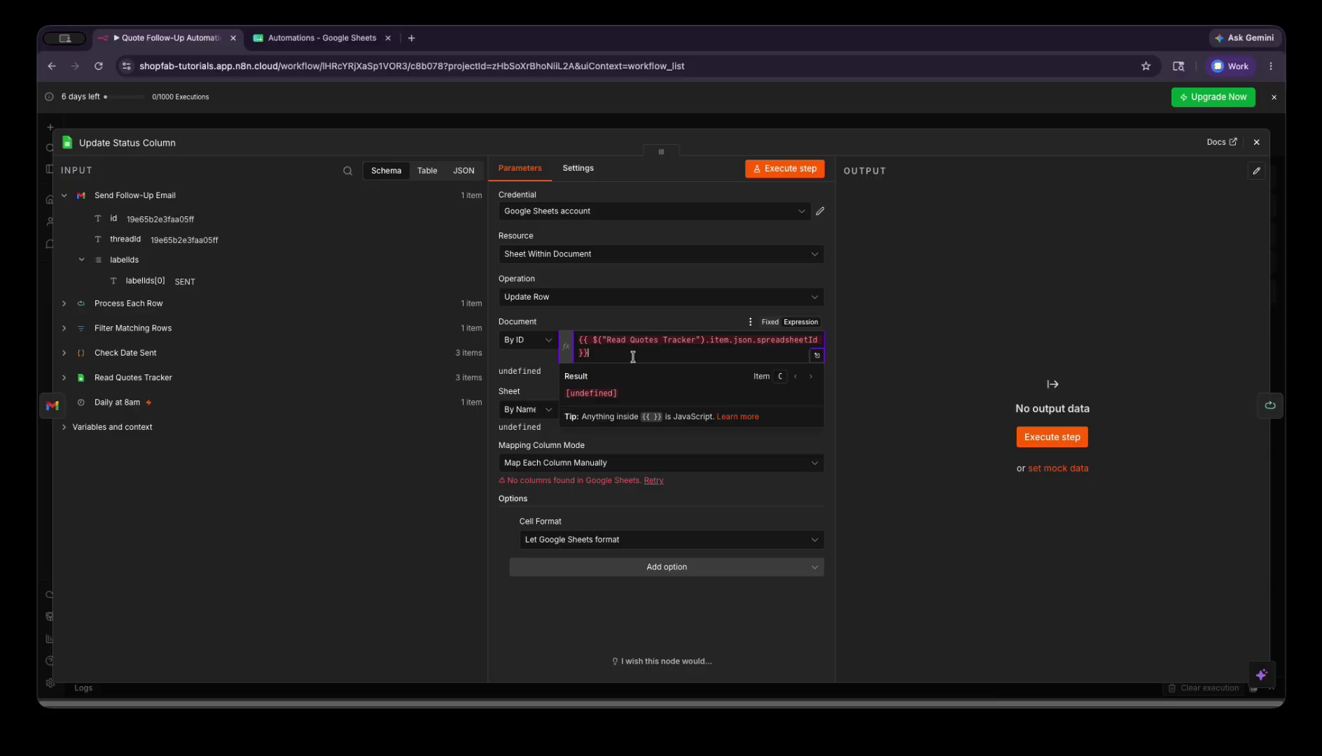
{"action": "key", "text": "ctrl+a"}
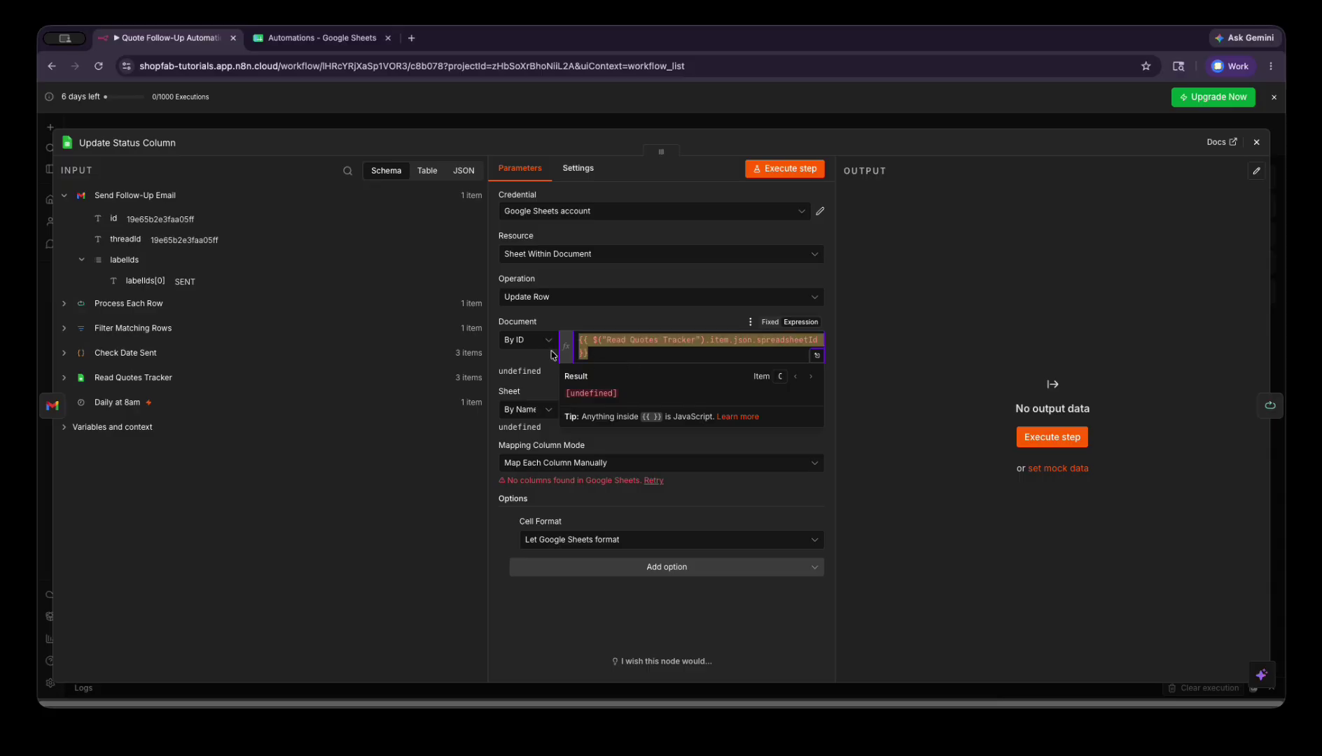
{"action": "type", "text": "\\"}
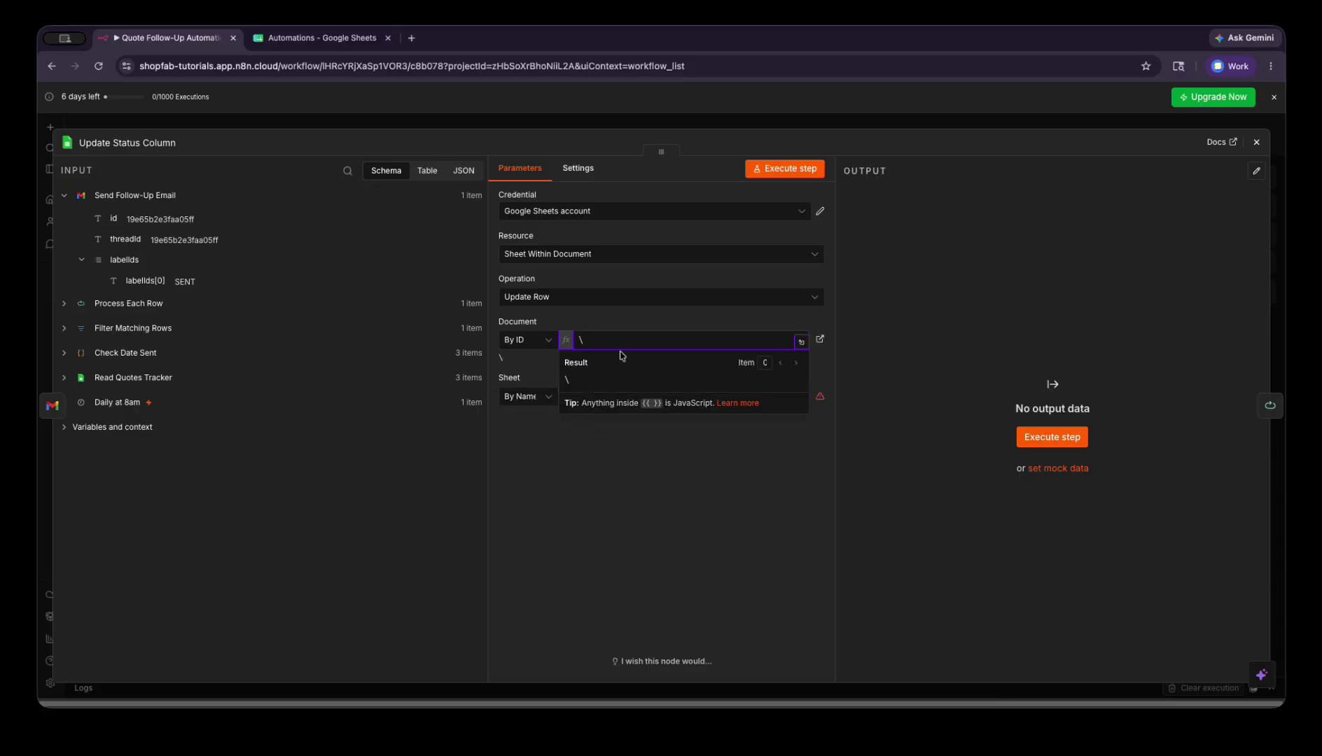
{"action": "key", "text": "BackSpace"}
{"action": "left_click", "coordinate": [548, 339]}
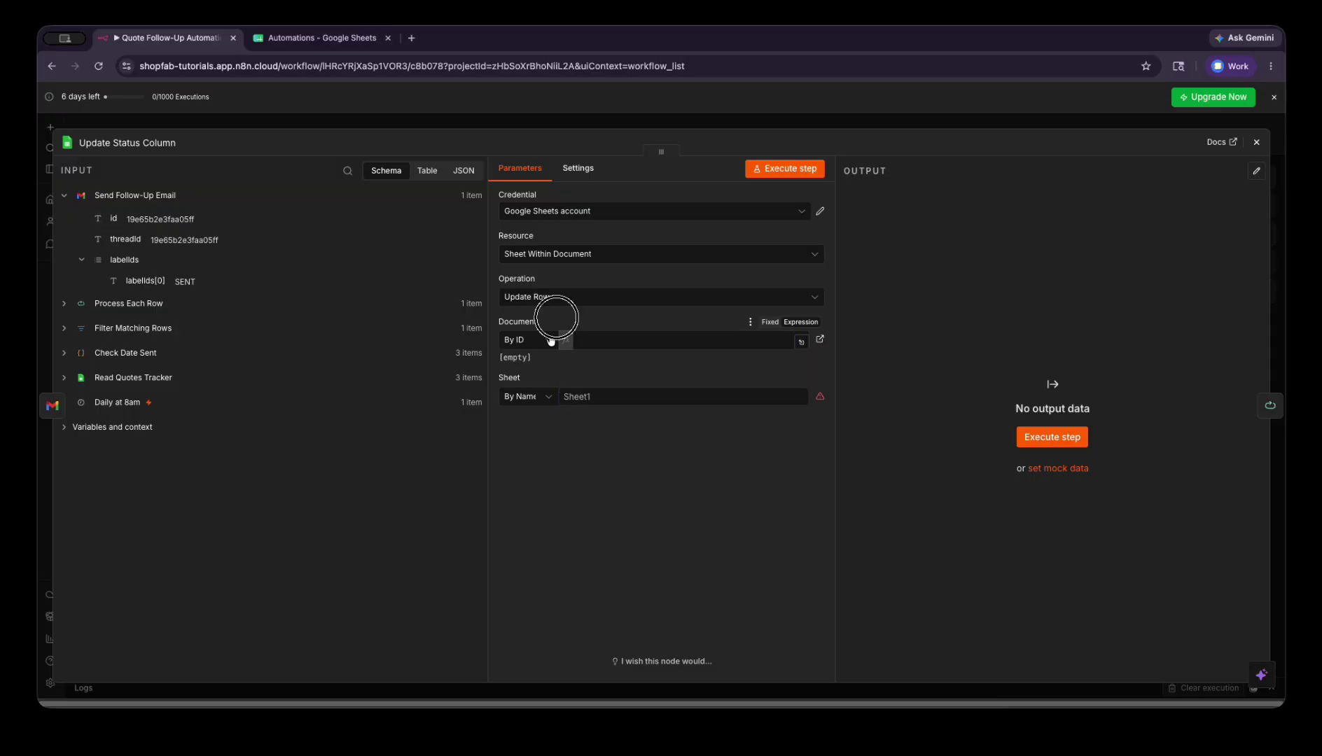
{"action": "left_click", "coordinate": [617, 343]}
{"action": "left_click", "coordinate": [546, 397]}
{"action": "left_click", "coordinate": [553, 426]}
Set the Document to By URL and supply the URL copied from the Automations spreadsheet in Google Sheets
{"action": "left_click", "coordinate": [529, 340]}
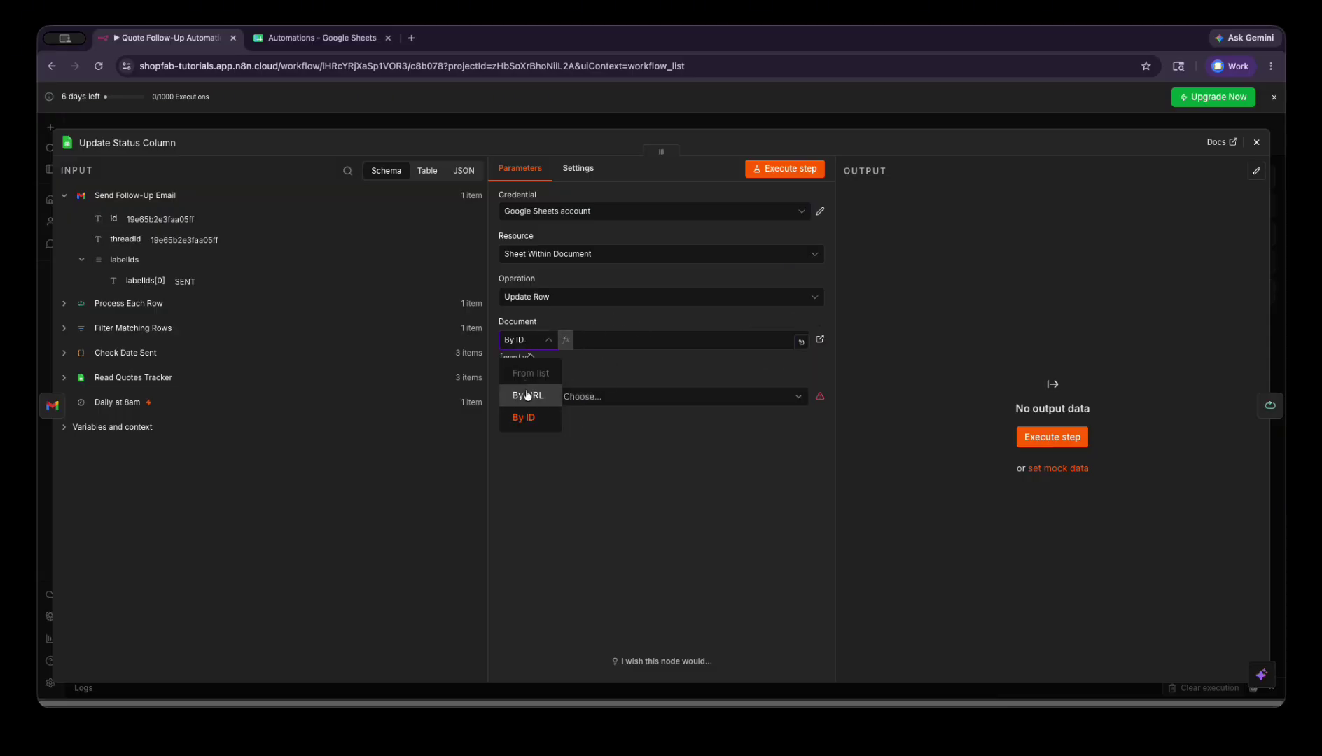
{"action": "left_click", "coordinate": [527, 396]}
{"action": "left_click", "coordinate": [588, 339]}
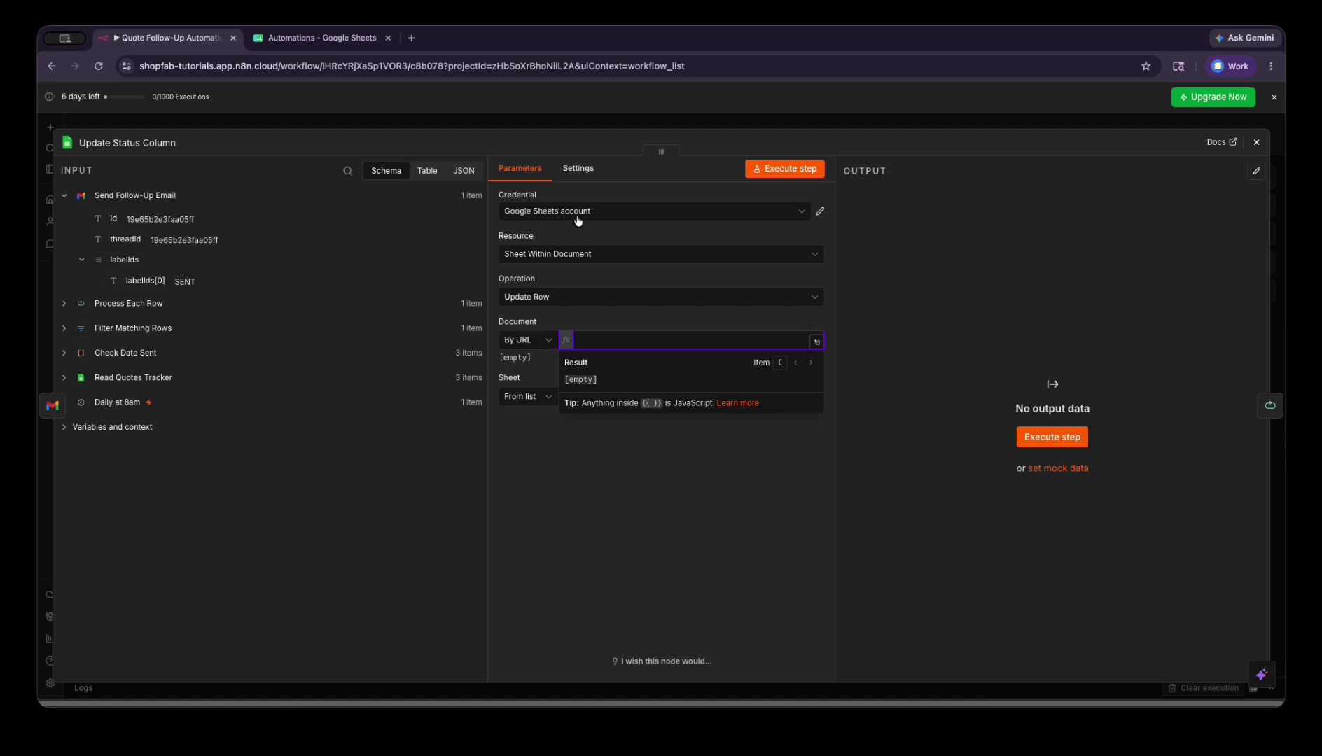
{"action": "left_click", "coordinate": [347, 35]}
{"action": "left_click", "coordinate": [371, 65]}
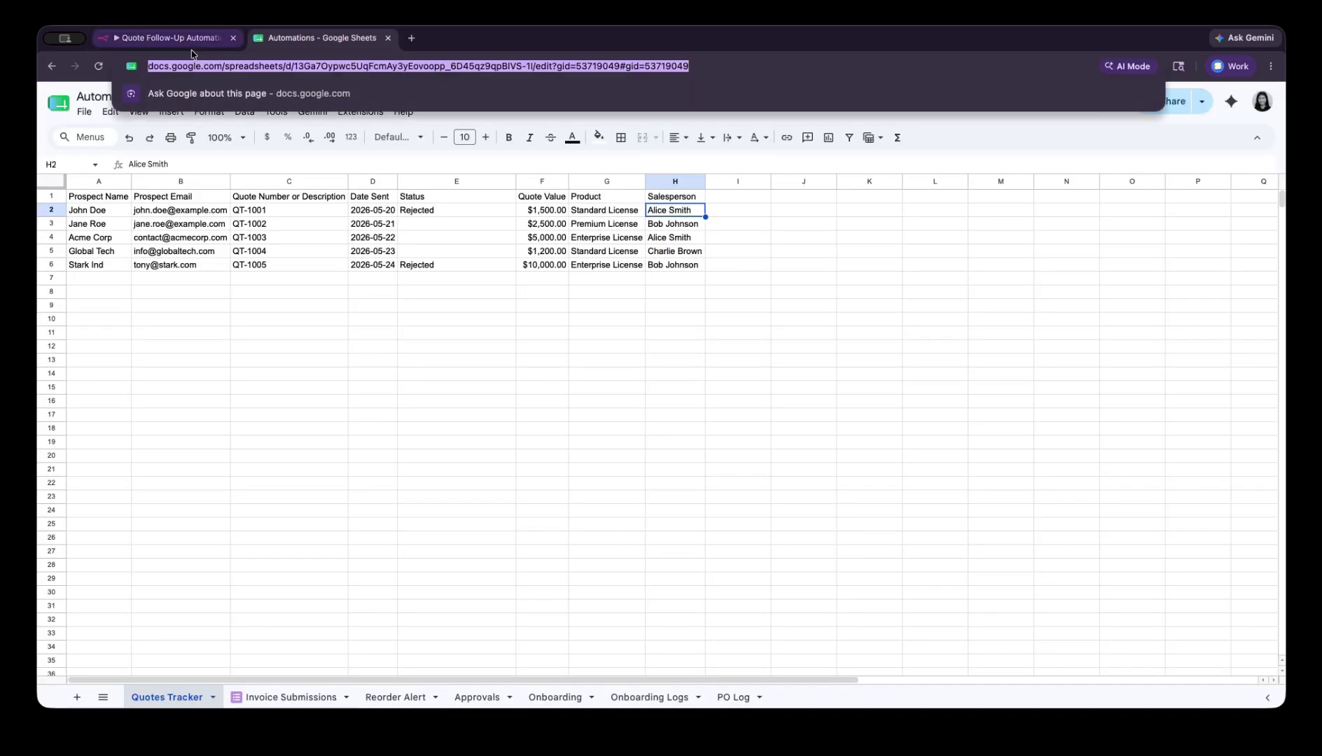
{"action": "key", "text": "super+c"}
{"action": "left_click", "coordinate": [168, 37]}
{"action": "key", "text": "super+v"}
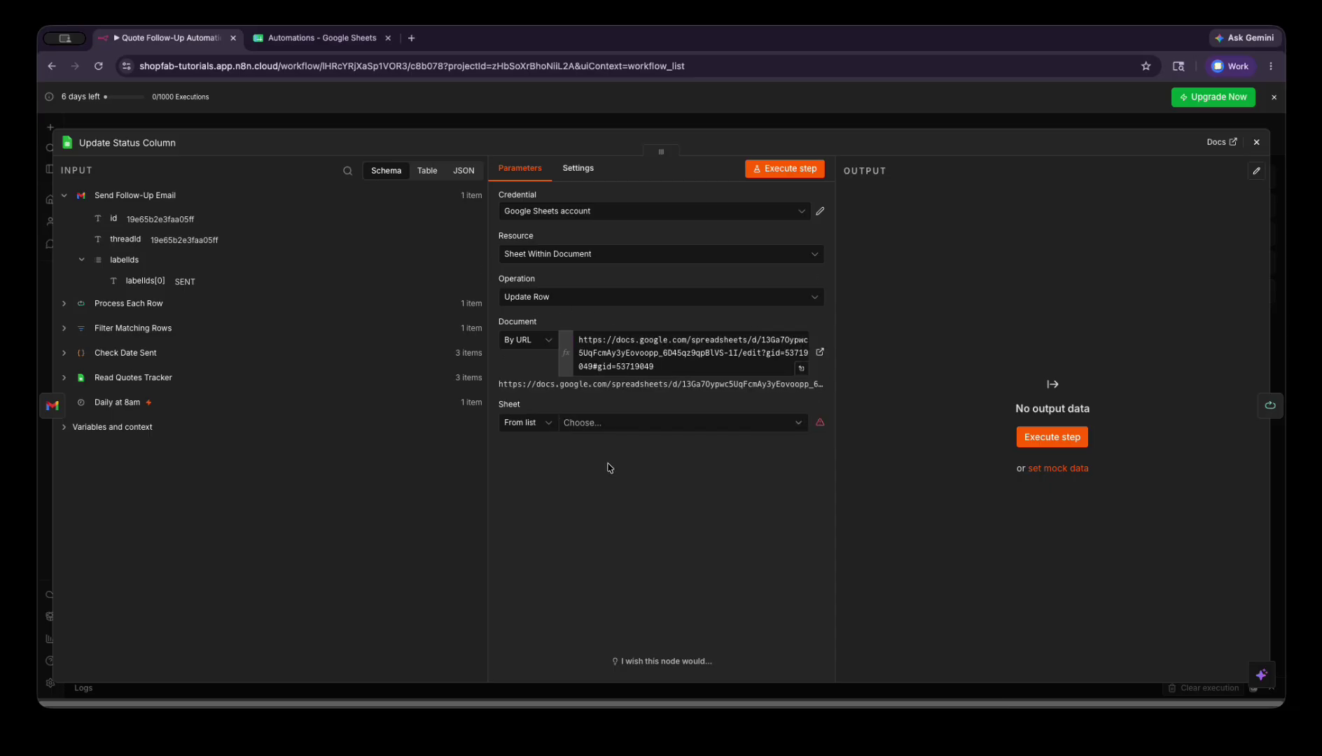
Choose the Quotes Tracker sheet and set the column to match on to Quote Number or Description
{"action": "left_click", "coordinate": [610, 426]}
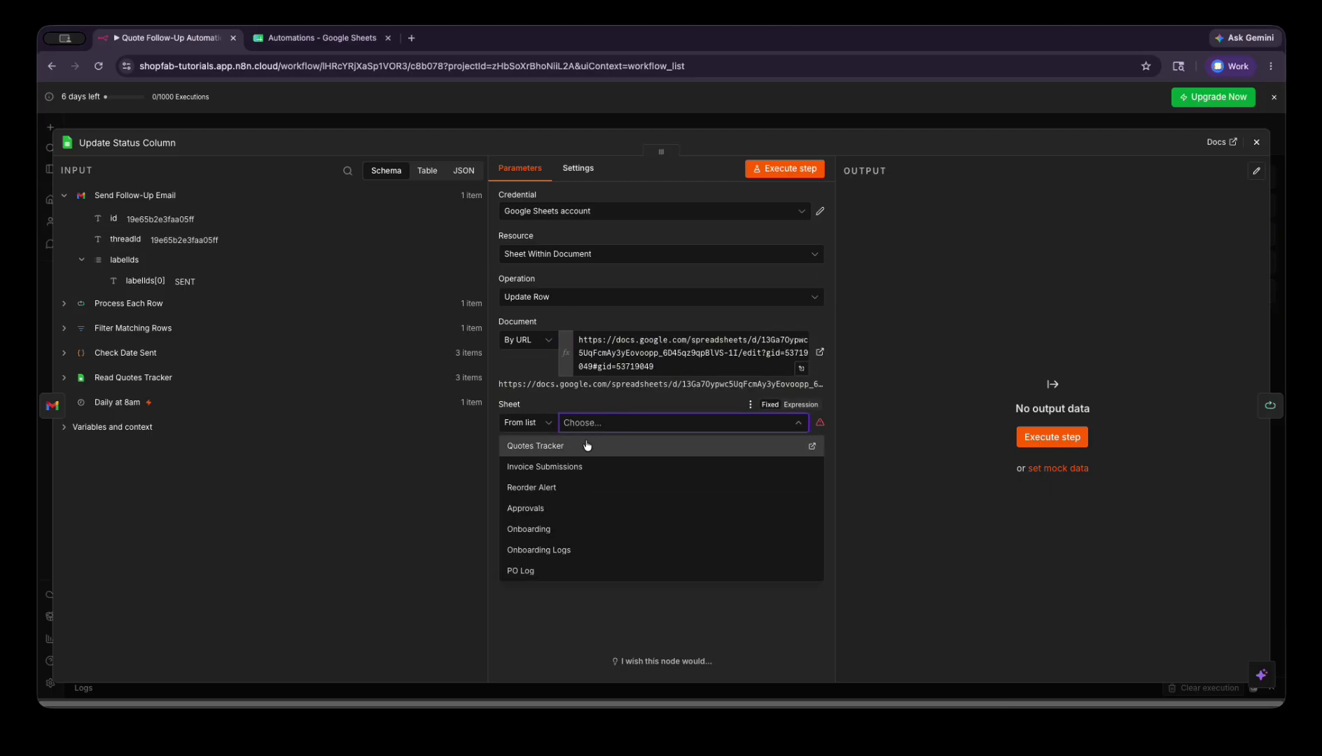
{"action": "left_click", "coordinate": [586, 446]}
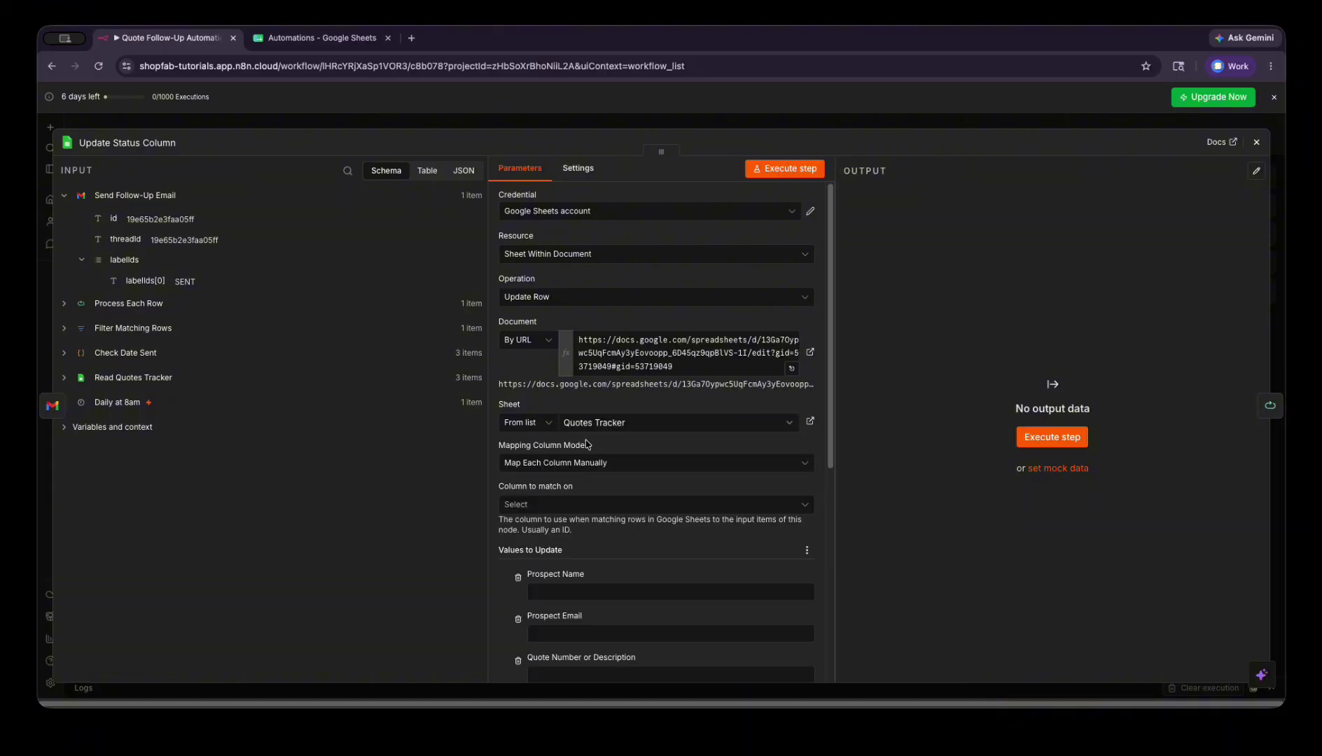
{"action": "scroll", "coordinate": [587, 444], "scroll_direction": "down", "scroll_amount": 2}
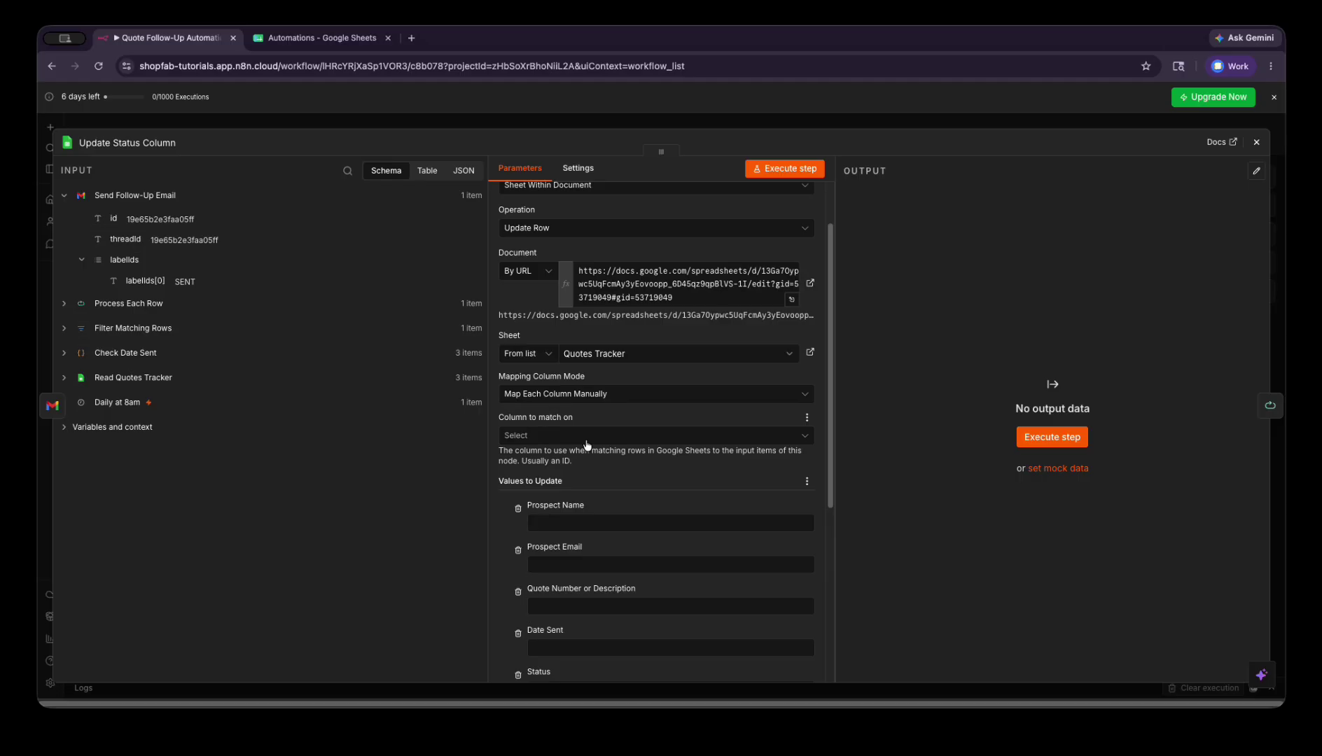
{"action": "left_click", "coordinate": [585, 436]}
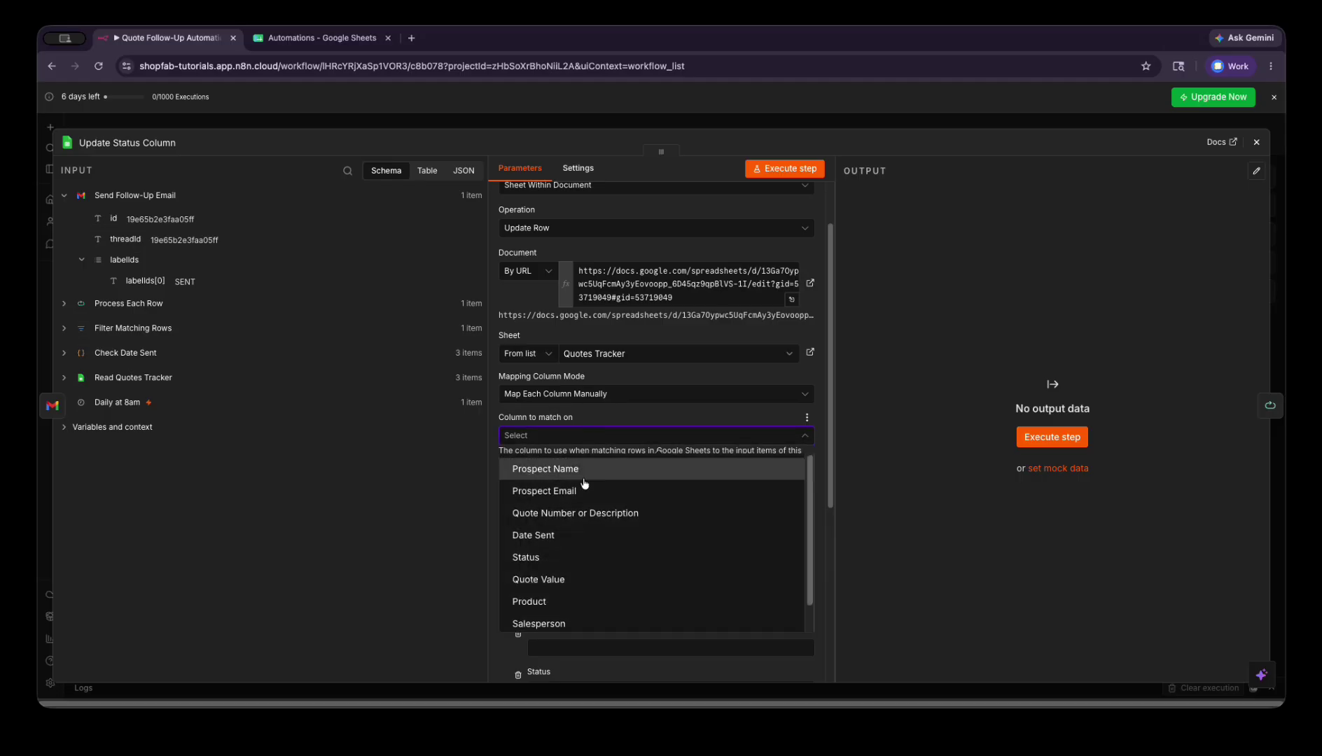
{"action": "left_click", "coordinate": [580, 516]}
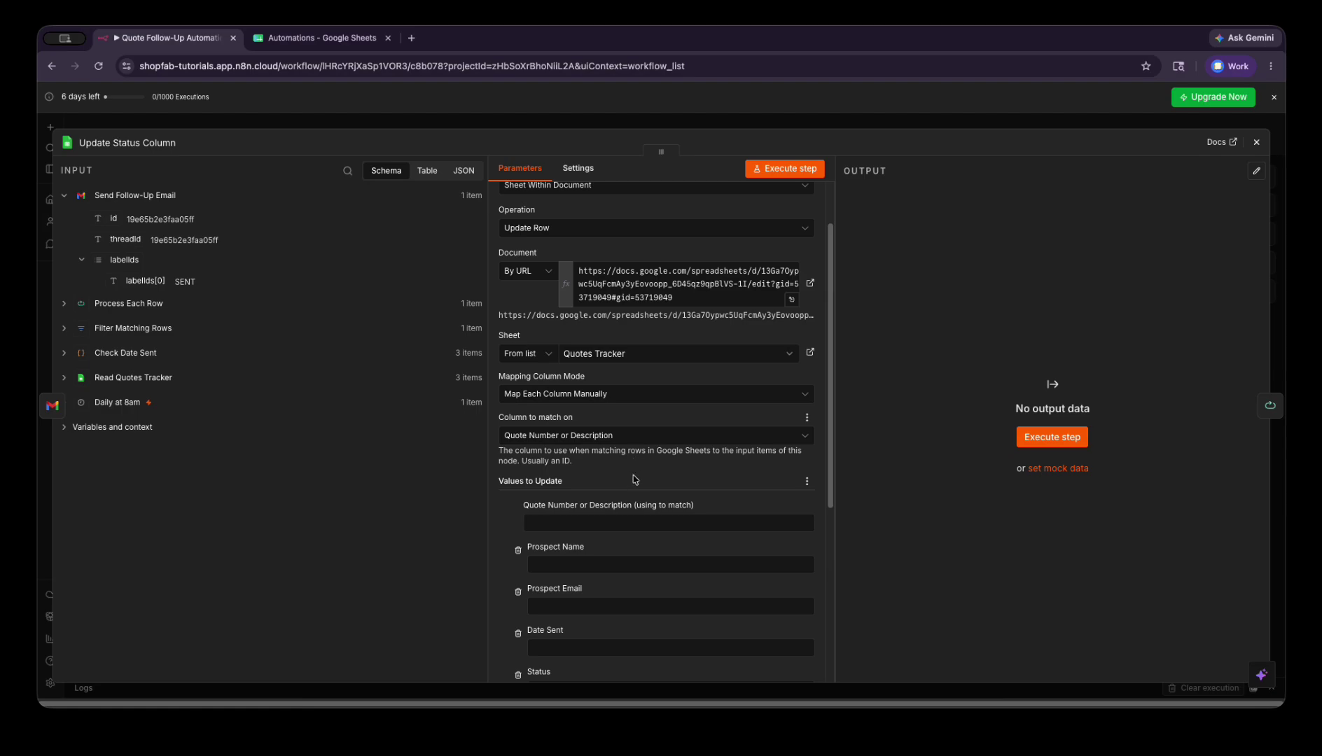
Map the Quote Number or Description match value to the same field from the Process Each Row node's output
{"action": "scroll", "coordinate": [634, 484], "scroll_direction": "down", "scroll_amount": 3}
{"action": "left_click", "coordinate": [638, 366]}
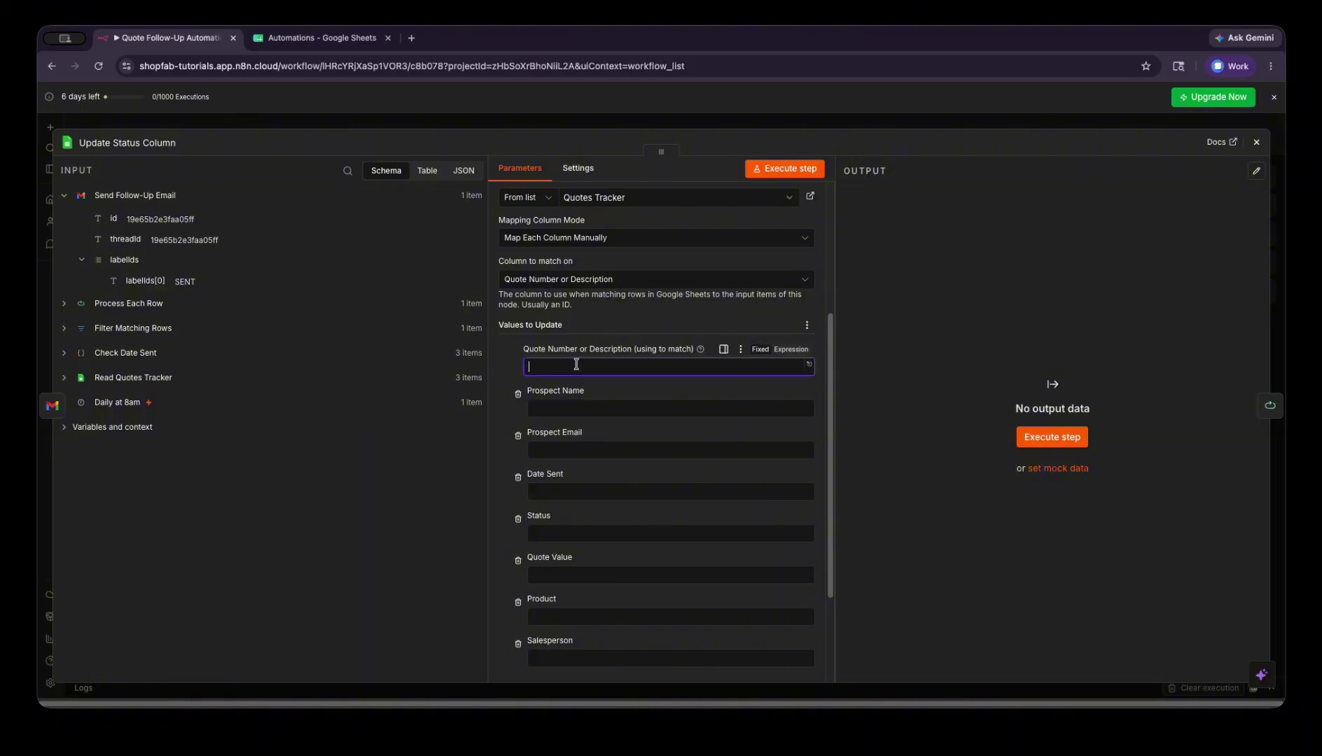
{"action": "left_click", "coordinate": [636, 328]}
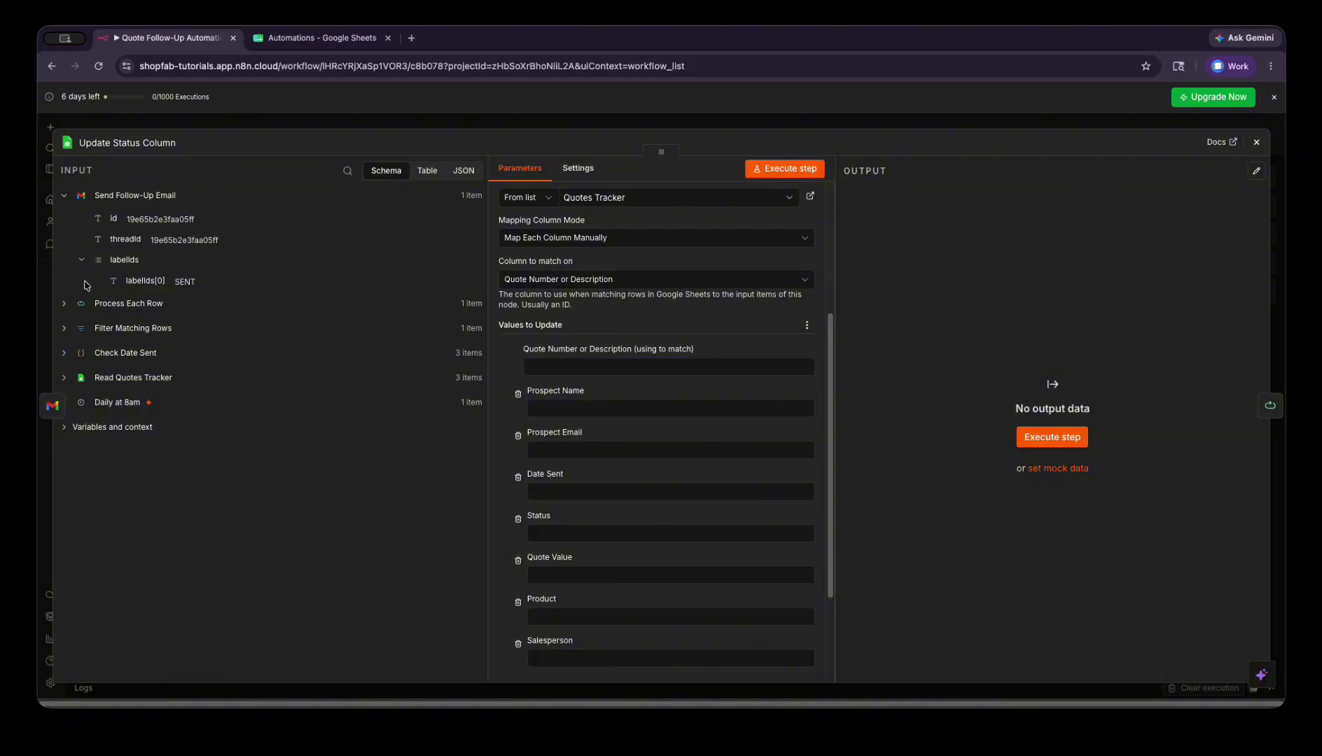
{"action": "left_click", "coordinate": [65, 304]}
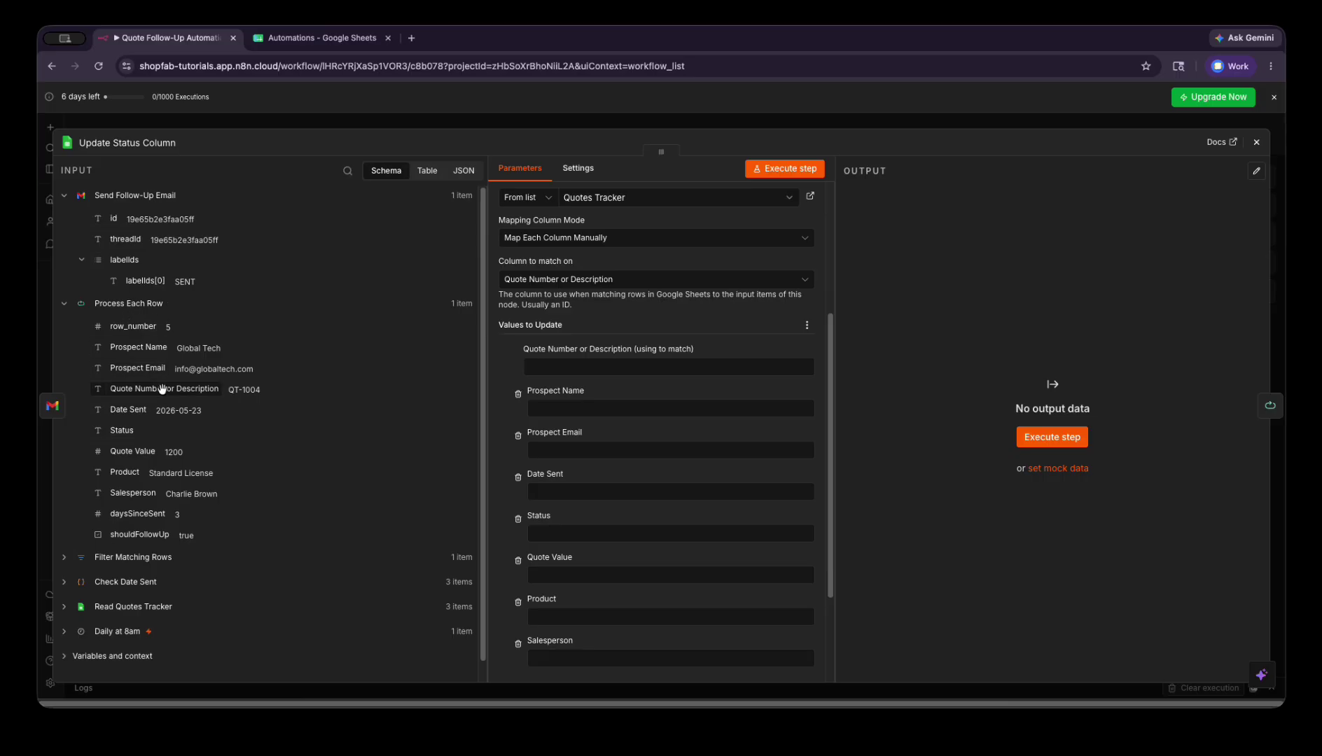
{"action": "left_click_drag", "start_coordinate": [154, 389], "coordinate": [540, 366]}
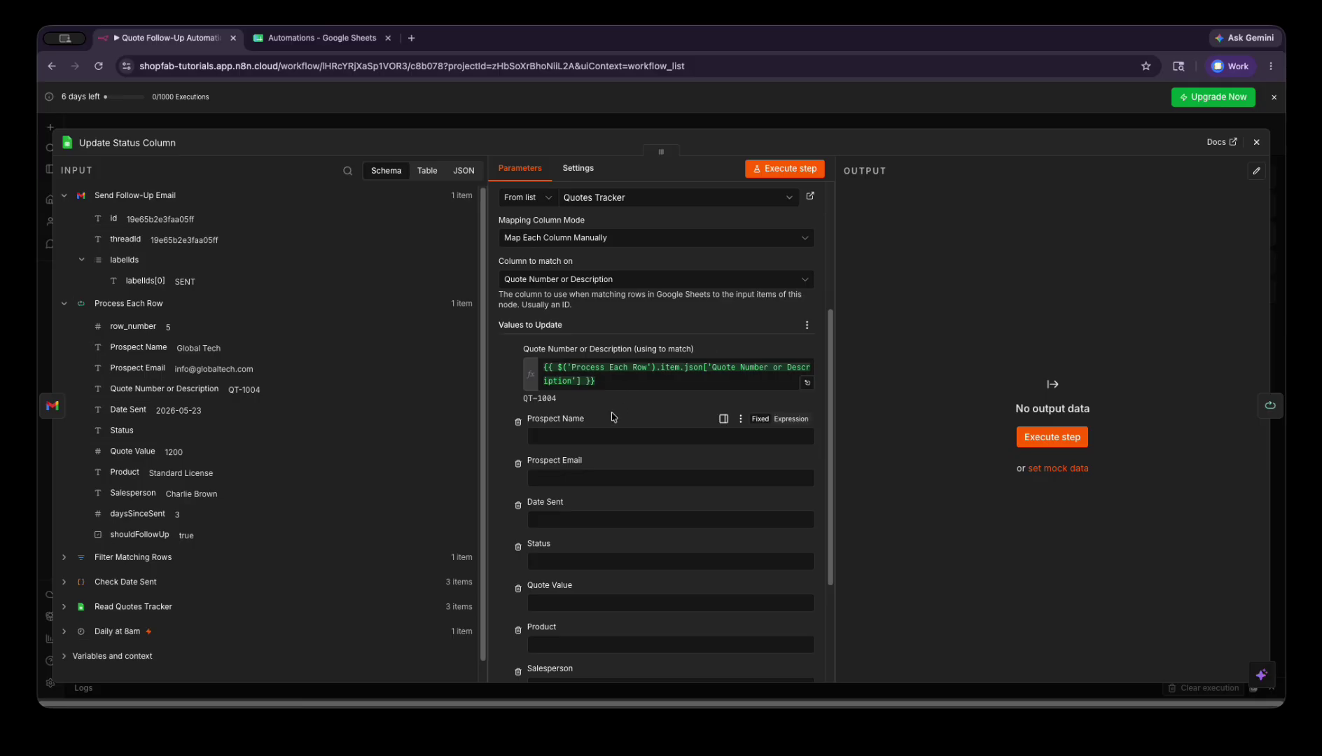
Remove Prospect Name, Prospect Email, Date Sent, Quote Value, Product and Salesperson from the values to update, keeping Status
{"action": "scroll", "coordinate": [622, 412], "scroll_direction": "down", "scroll_amount": 2}
{"action": "left_click", "coordinate": [518, 338]}
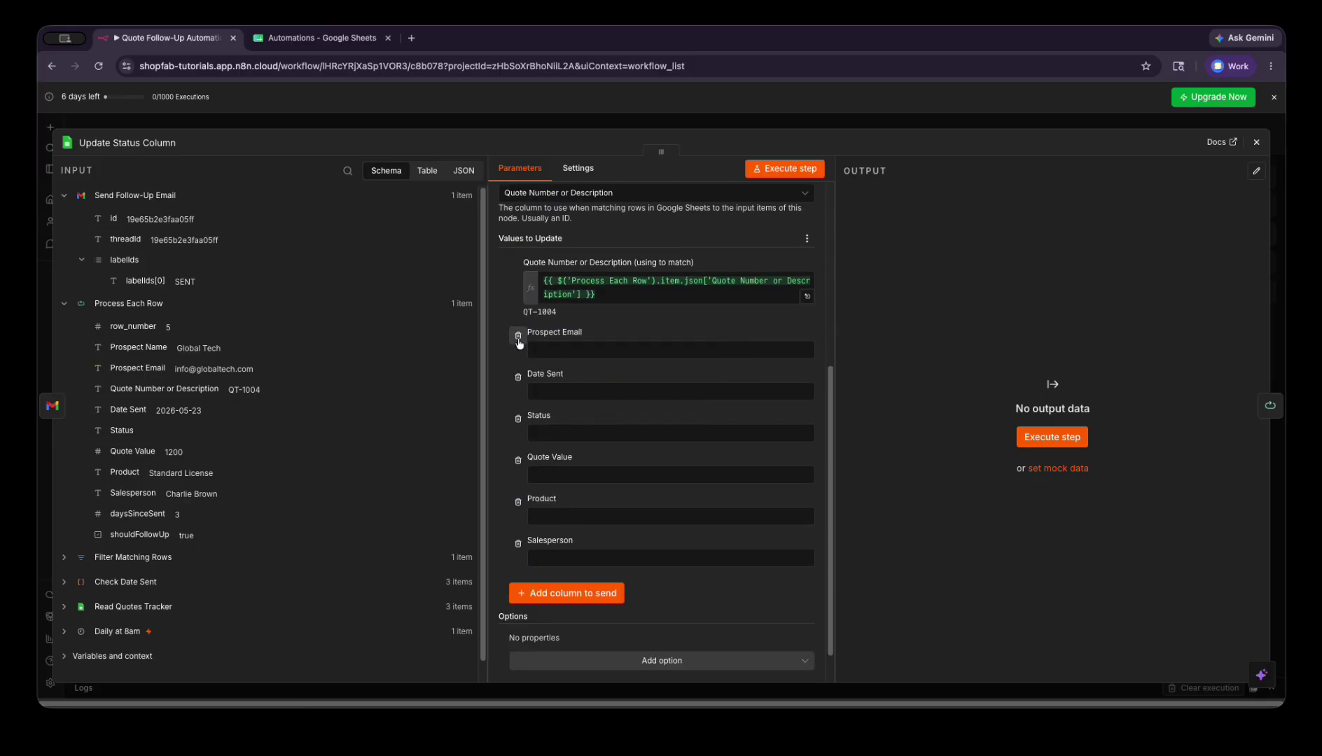
{"action": "left_click", "coordinate": [518, 338]}
{"action": "left_click", "coordinate": [518, 337]}
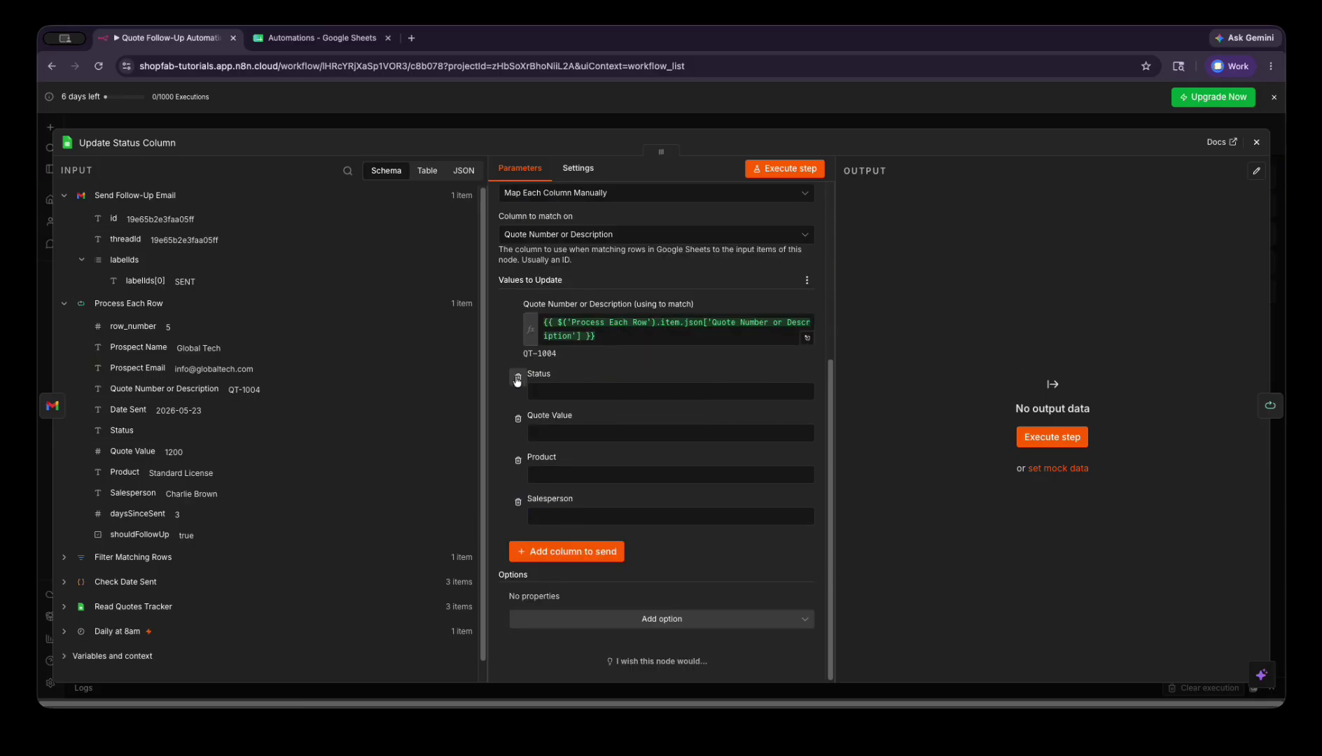
{"action": "left_click", "coordinate": [519, 418]}
{"action": "left_click", "coordinate": [518, 460]}
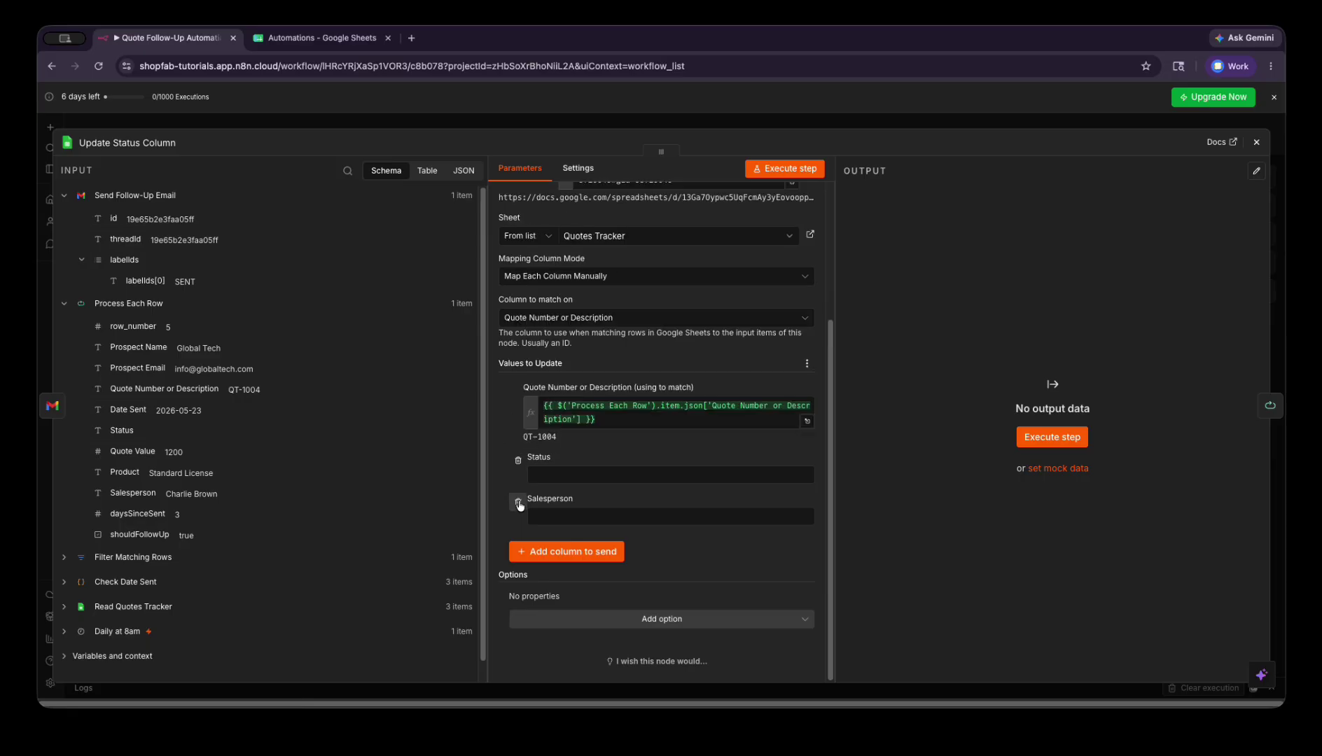
{"action": "left_click", "coordinate": [519, 501]}
Set the Status value to update to "Follow-Up Sent"
{"action": "left_click", "coordinate": [574, 511]}
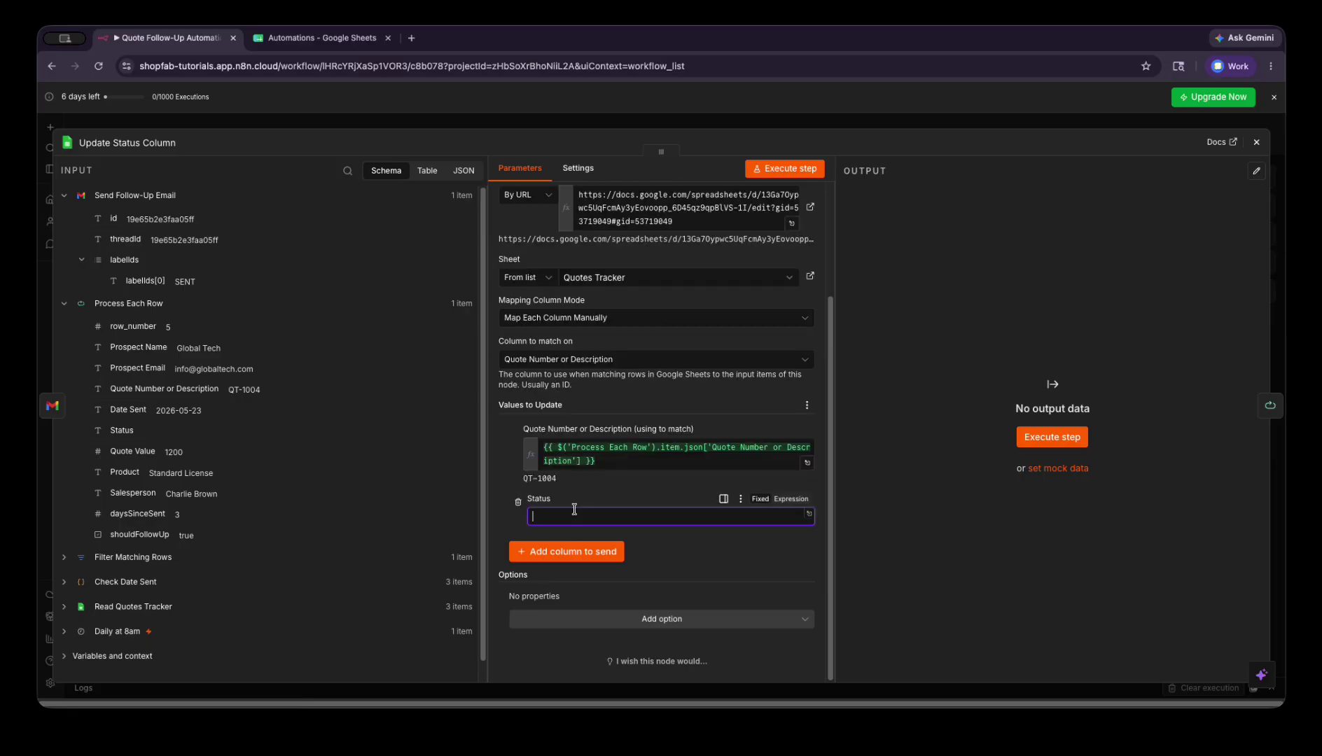
{"action": "type", "text": "Follow-Up Sent"}
{"action": "left_click", "coordinate": [684, 555]}
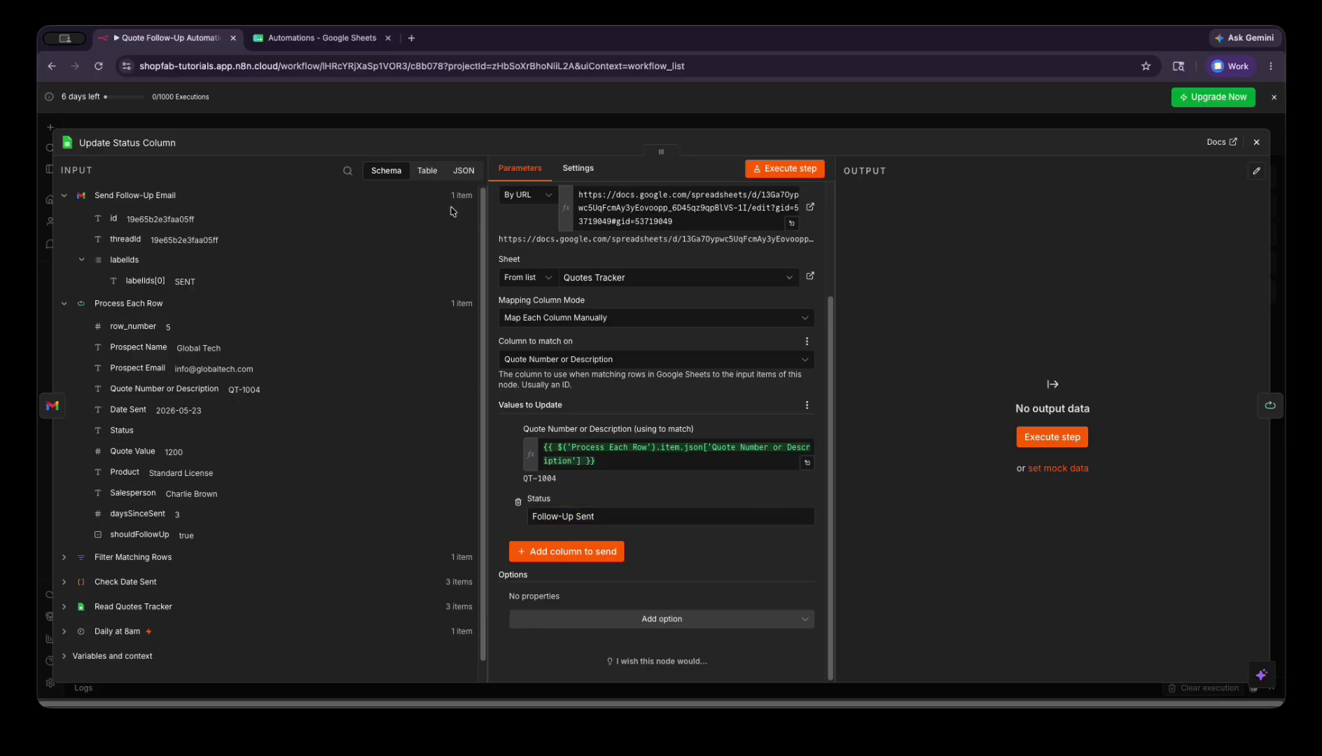
Check the Status cells for QT-1002 to QT-1004 in the Google Sheets tracker, then return to the n8n node
{"action": "left_click", "coordinate": [336, 41]}
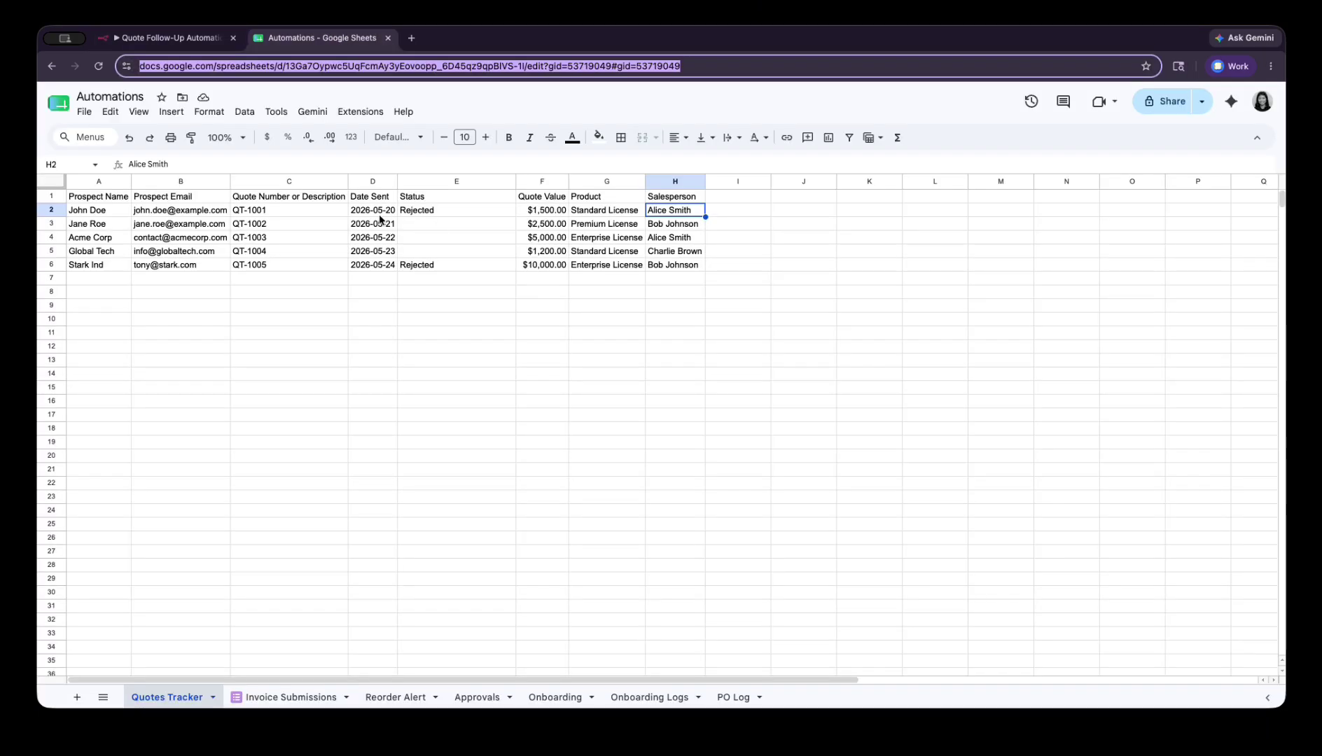
{"action": "left_click", "coordinate": [443, 224]}
{"action": "key", "text": "Down"}
{"action": "key", "text": "Down"}
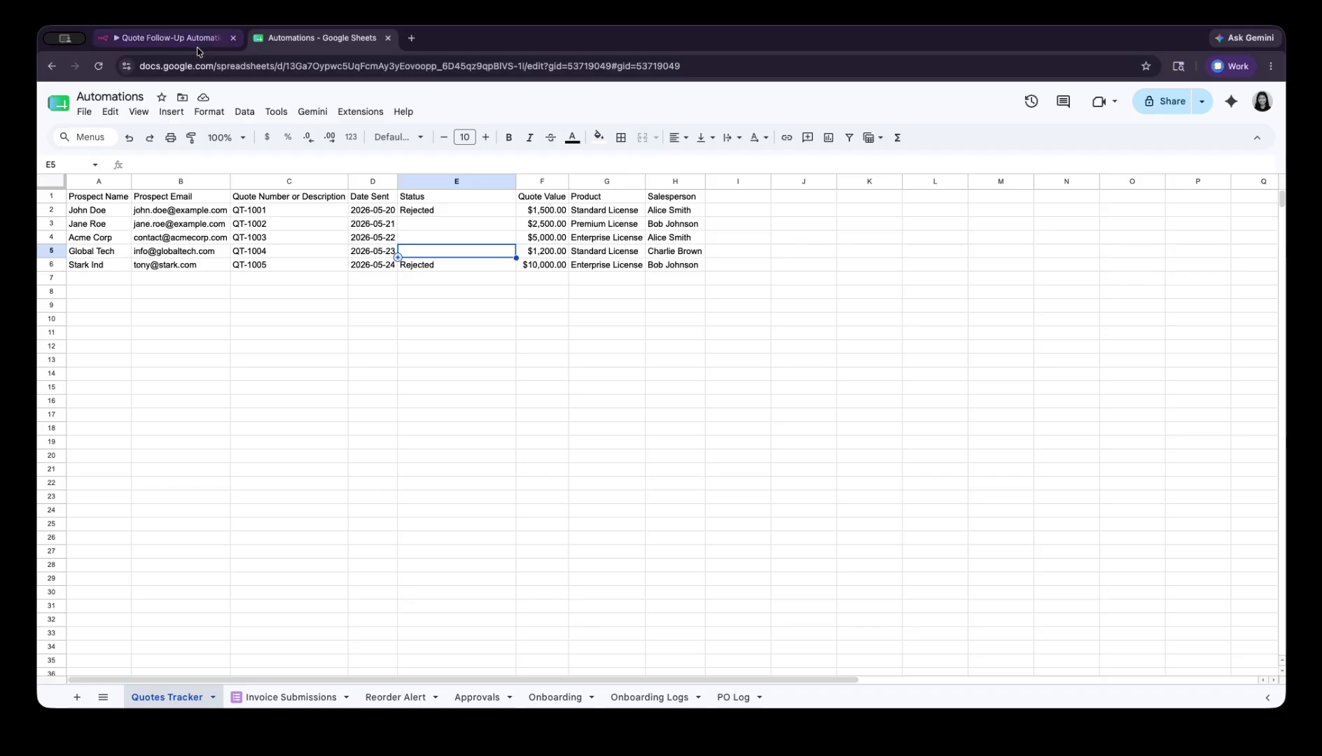
{"action": "left_click", "coordinate": [168, 38]}
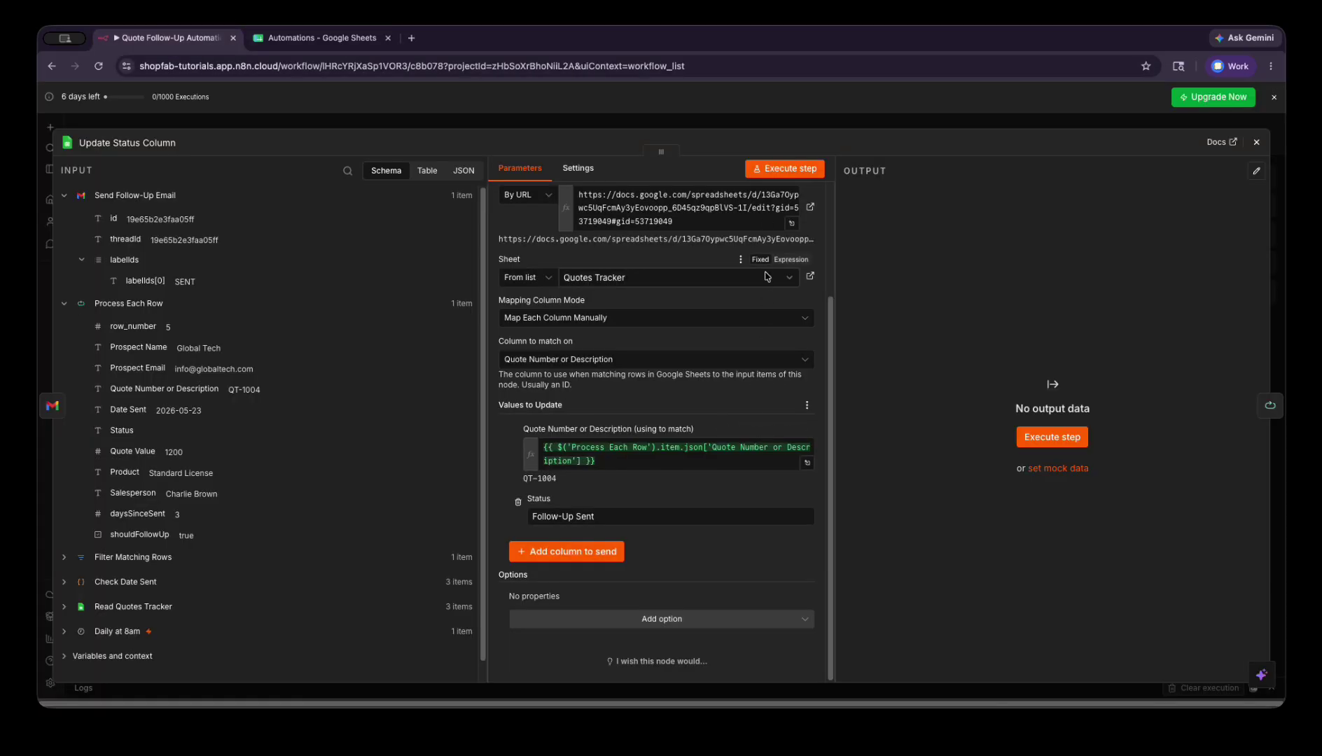
Test-run the Update Status Column node, check QT-1004's Status cell in the Google Sheets tracker, and return to the n8n workflow canvas
{"action": "left_click", "coordinate": [785, 169]}
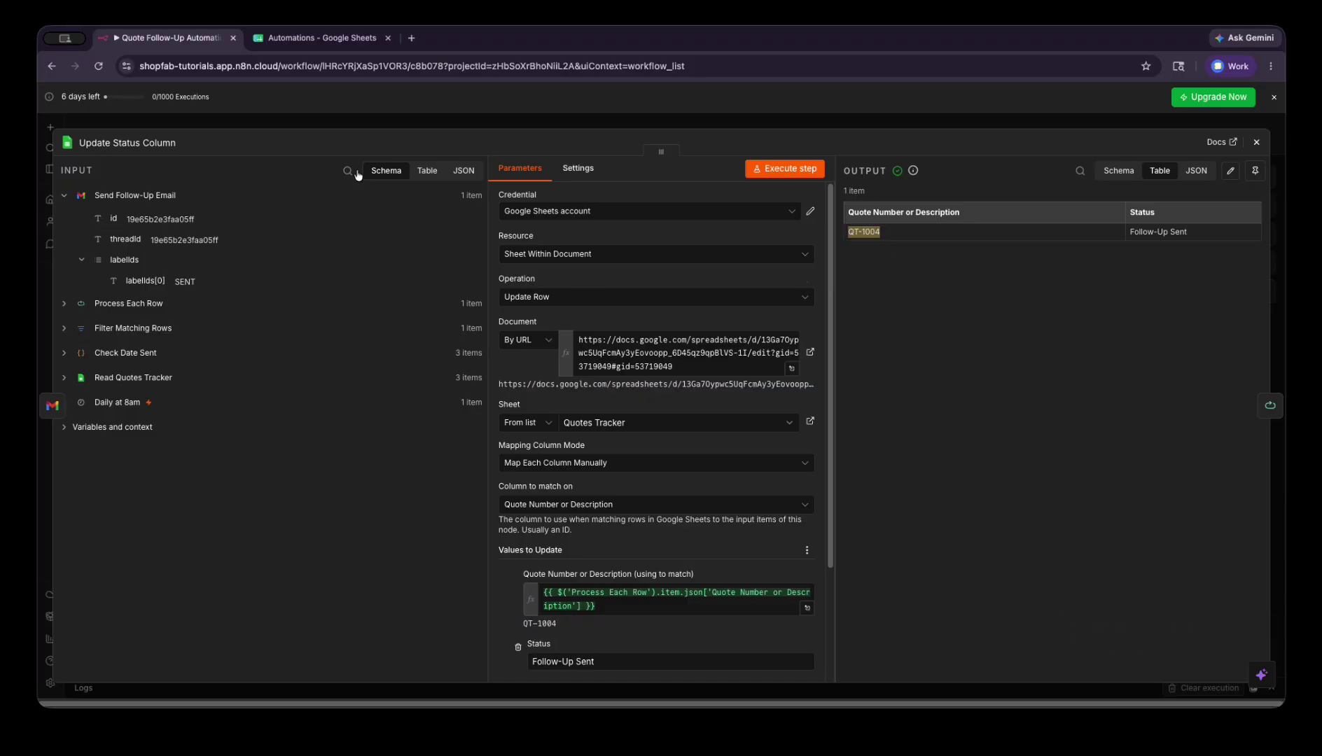
{"action": "left_click", "coordinate": [319, 38]}
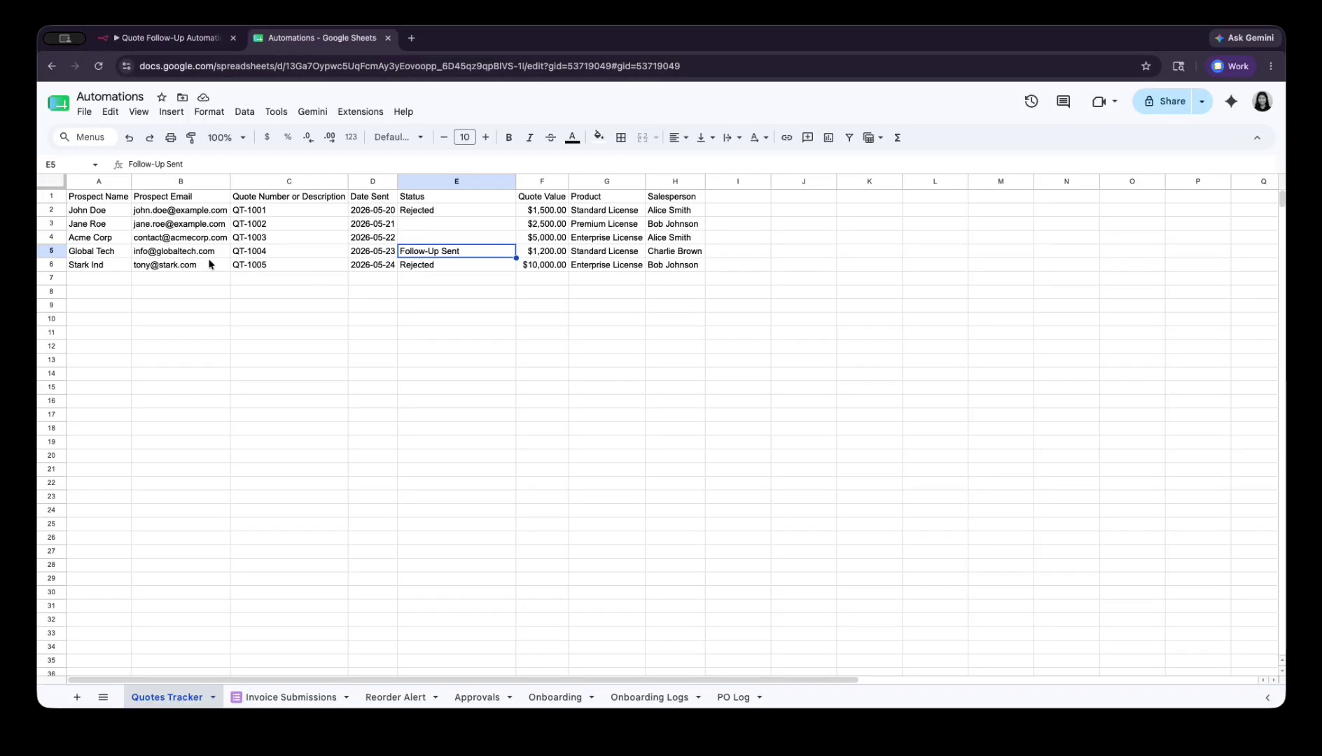
{"action": "left_click", "coordinate": [254, 251]}
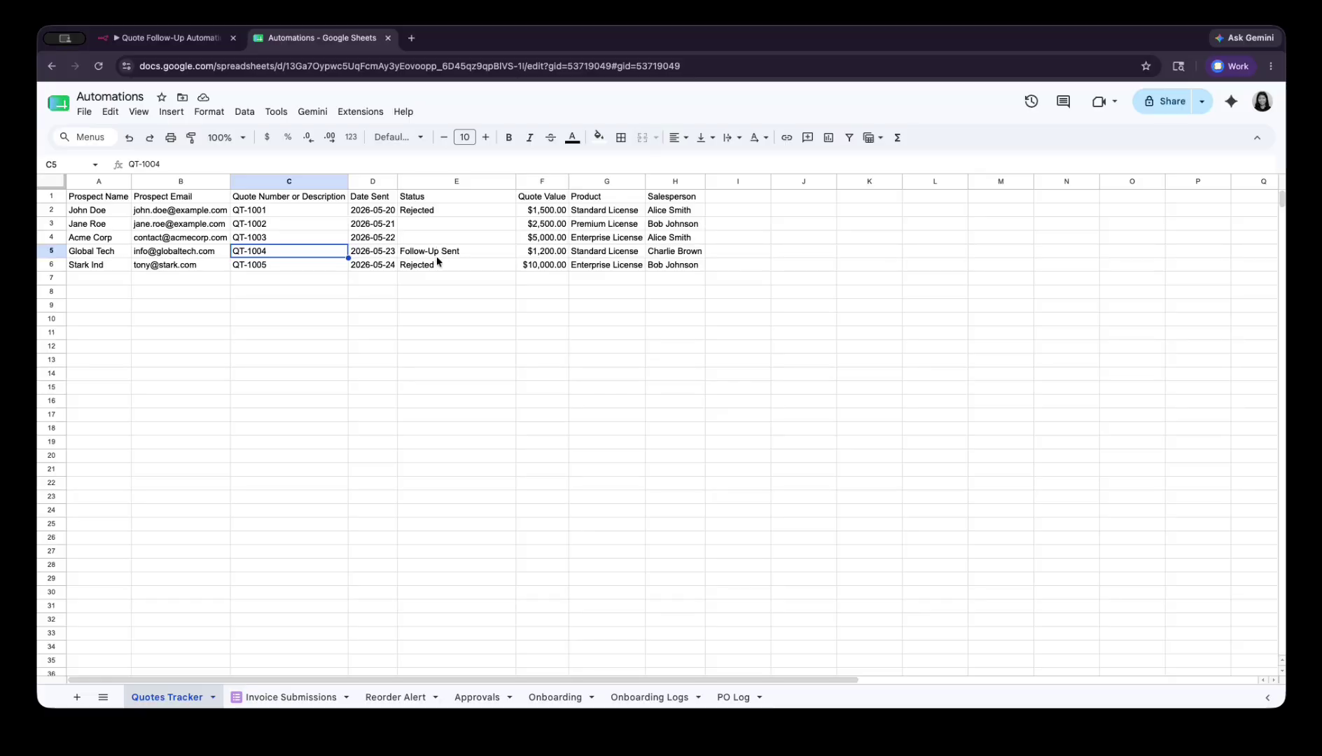
{"action": "left_click", "coordinate": [436, 252]}
{"action": "left_click", "coordinate": [203, 38]}
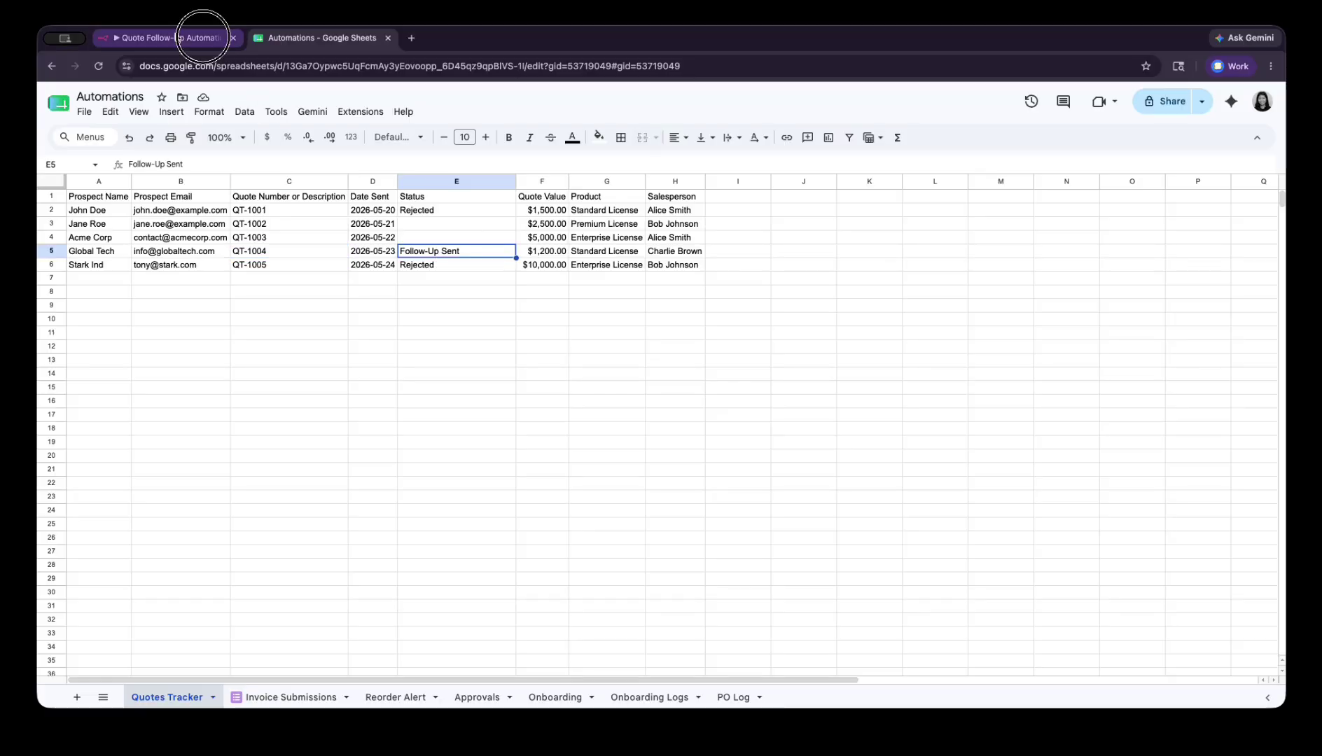
{"action": "scroll", "coordinate": [773, 292], "scroll_direction": "up", "scroll_amount": 2}
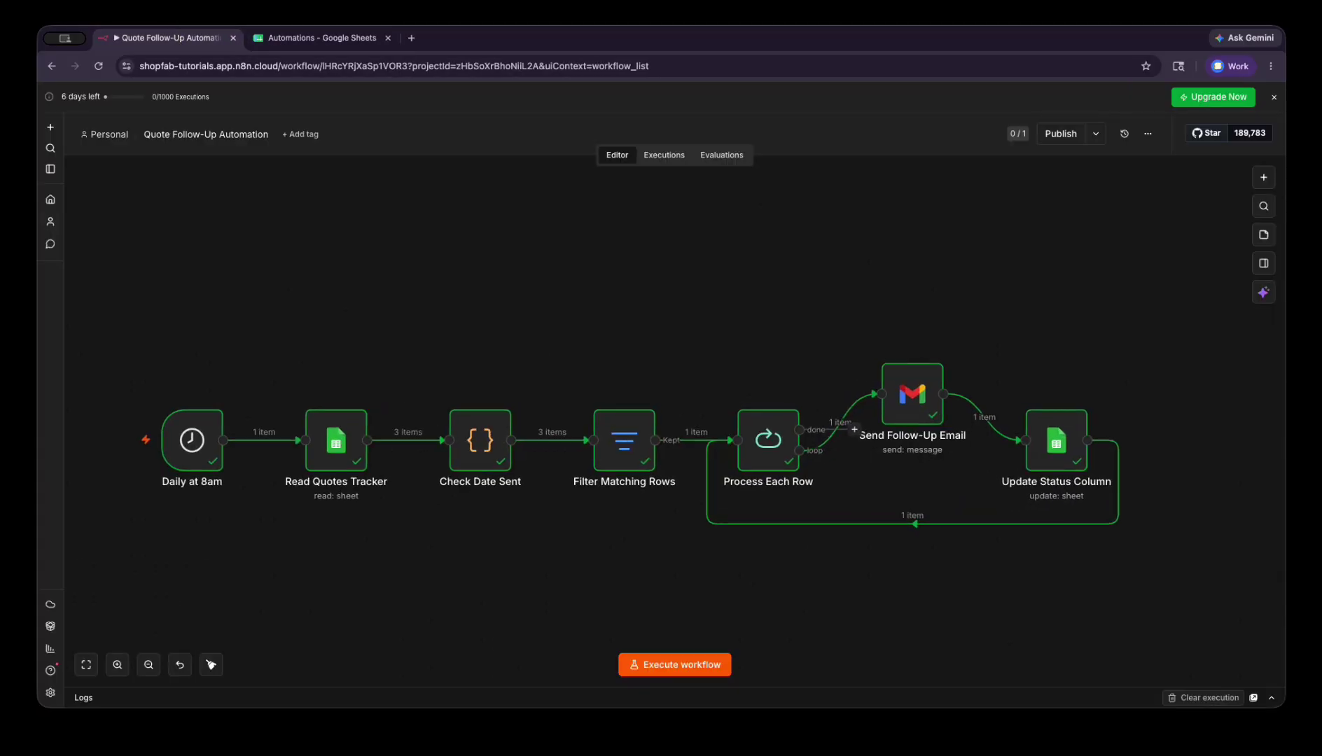